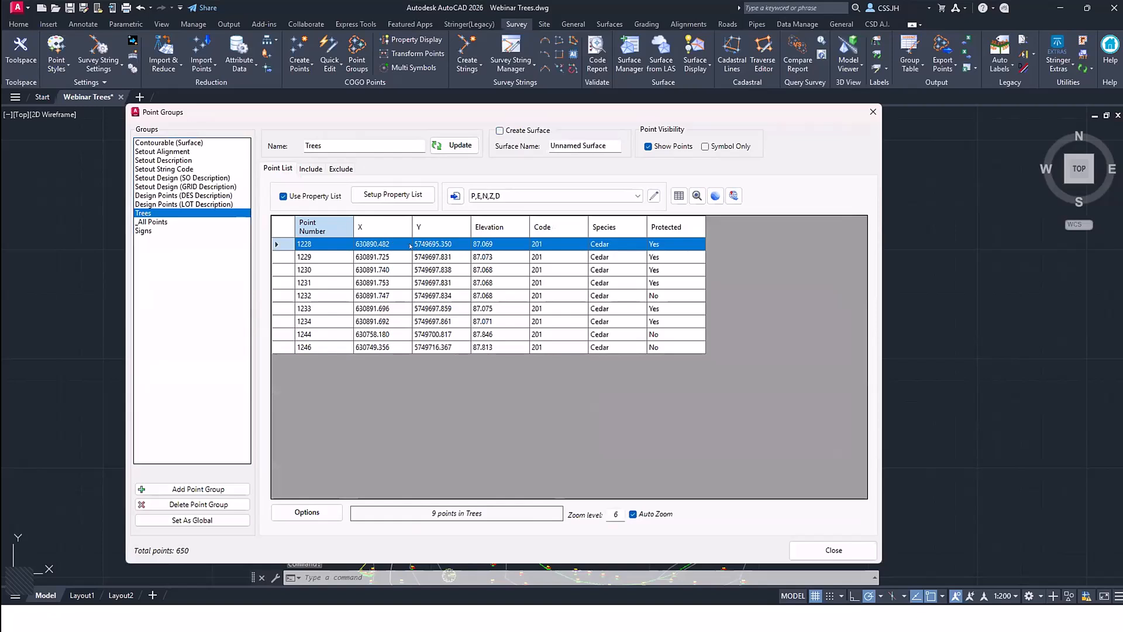
Step: Examine the point formats list, and close both the formats and the point groups dialogs
{"action": "left_click", "coordinate": [58, 68]}
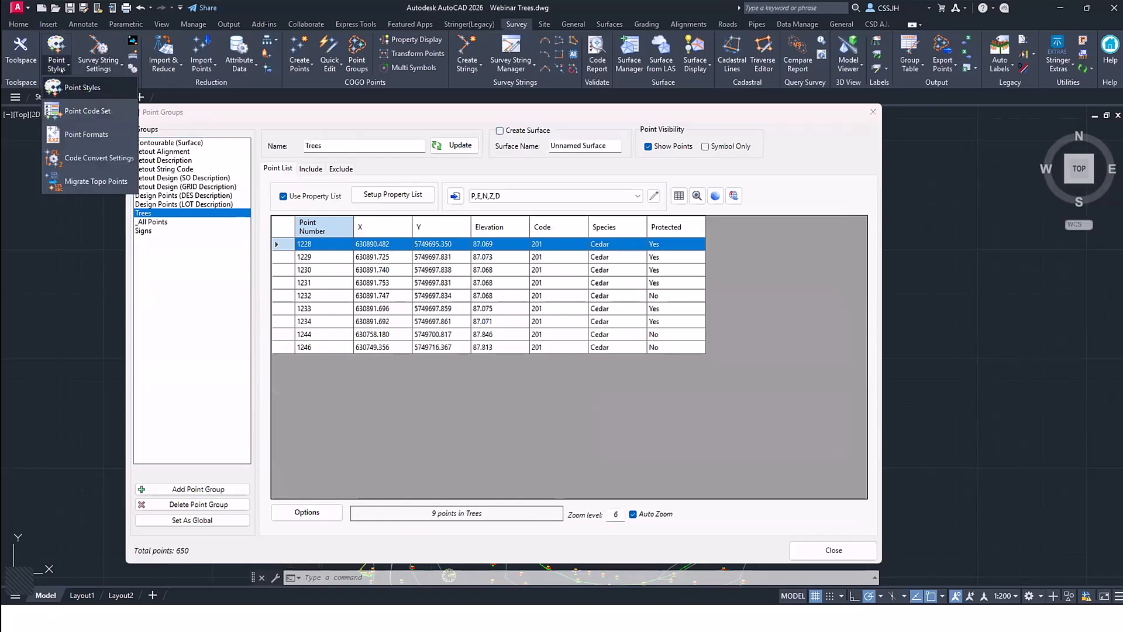
{"action": "left_click", "coordinate": [87, 134]}
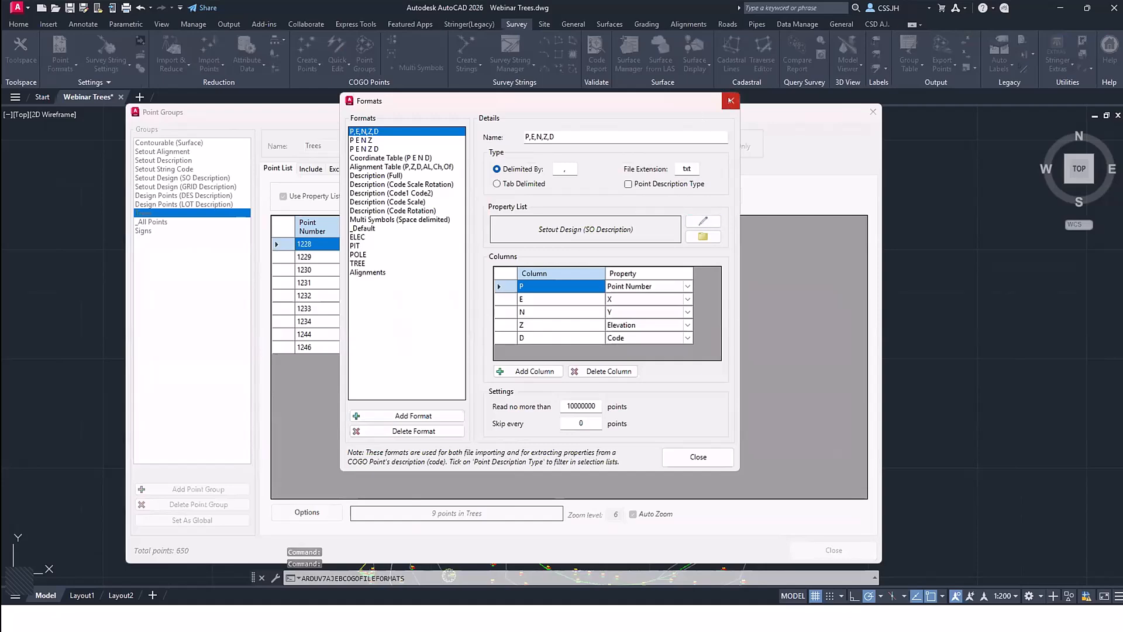
{"action": "left_click", "coordinate": [730, 100]}
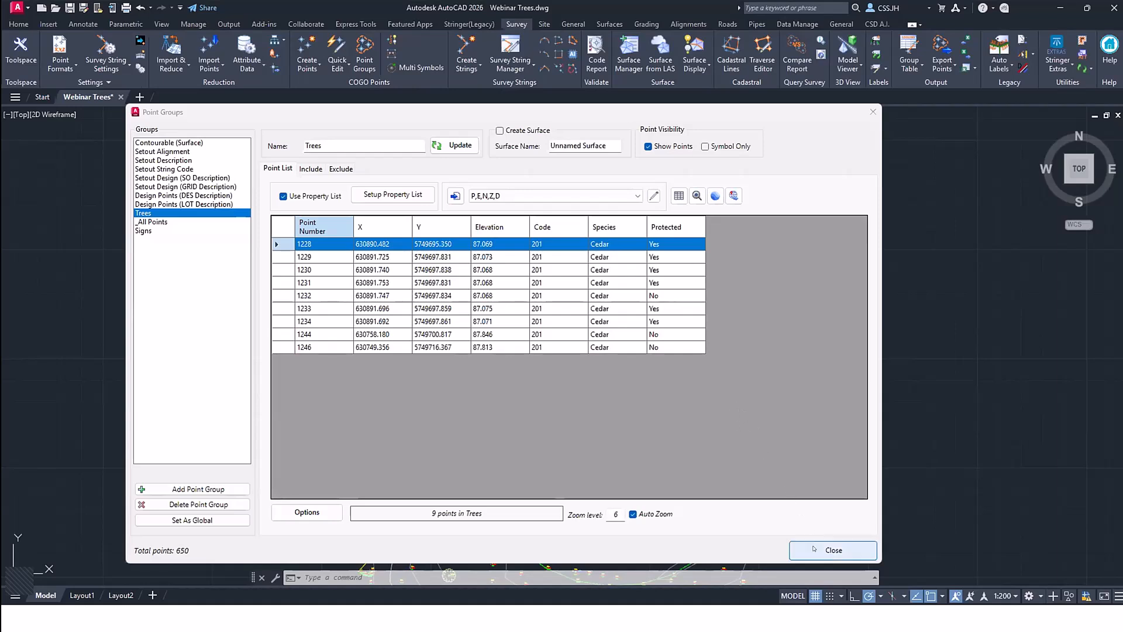
{"action": "left_click", "coordinate": [833, 549]}
Step: Inspect the Height property of the tree point near the drawing's lower edge with Edit Point, and leave the editor without changes
{"action": "left_click", "coordinate": [349, 73]}
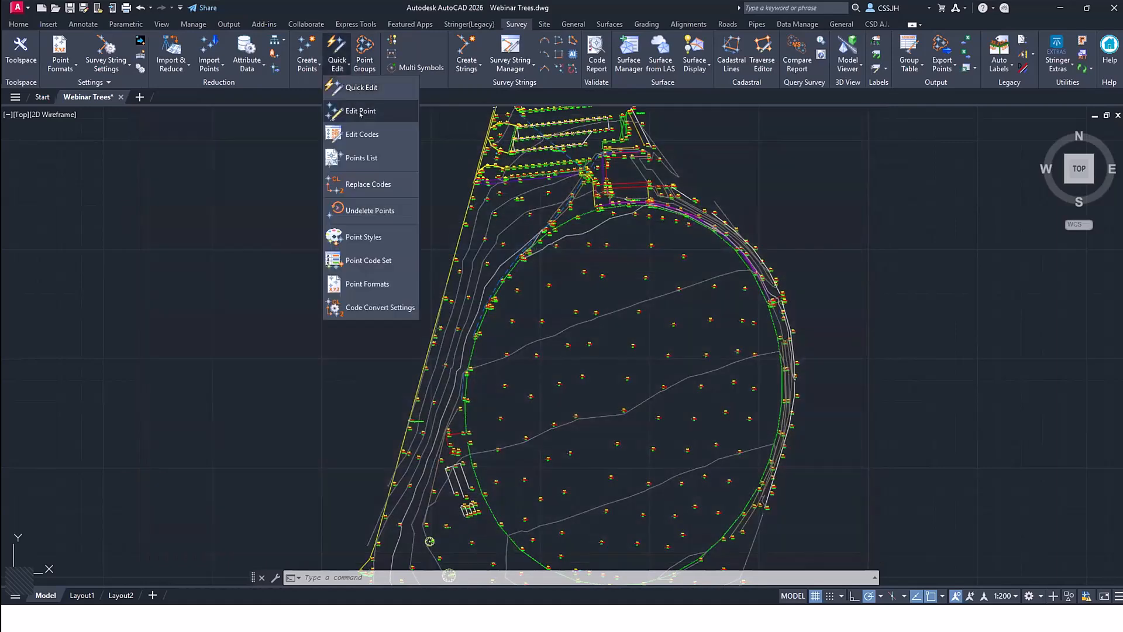
{"action": "left_click", "coordinate": [363, 111]}
{"action": "scroll", "coordinate": [407, 518], "scroll_direction": "up", "scroll_amount": 5}
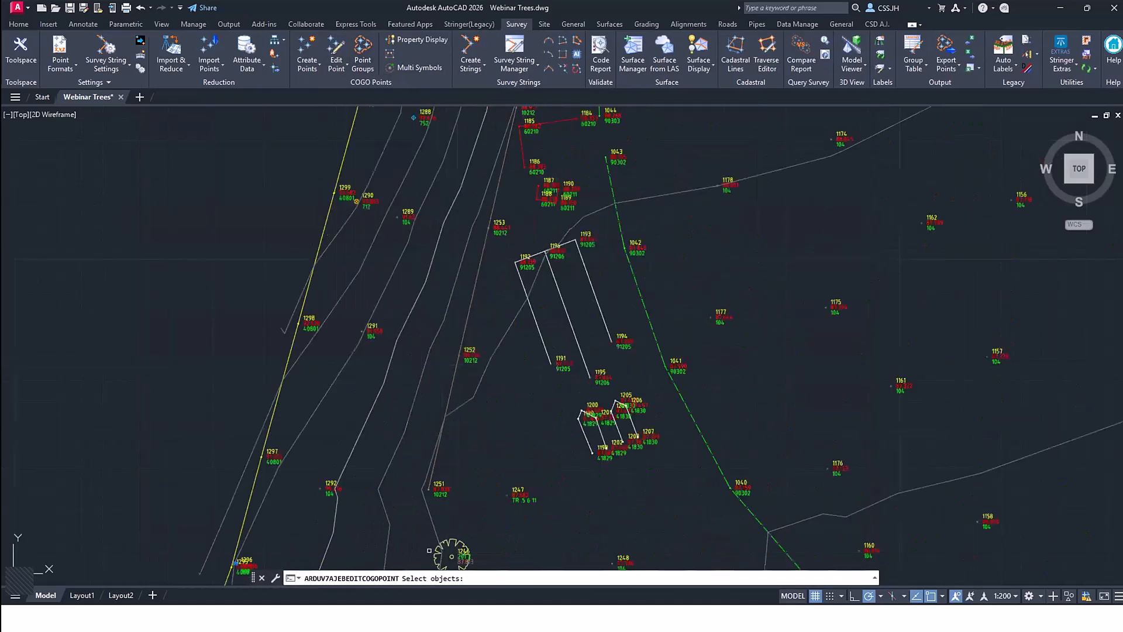
{"action": "left_click", "coordinate": [451, 556]}
{"action": "key", "text": "Return"}
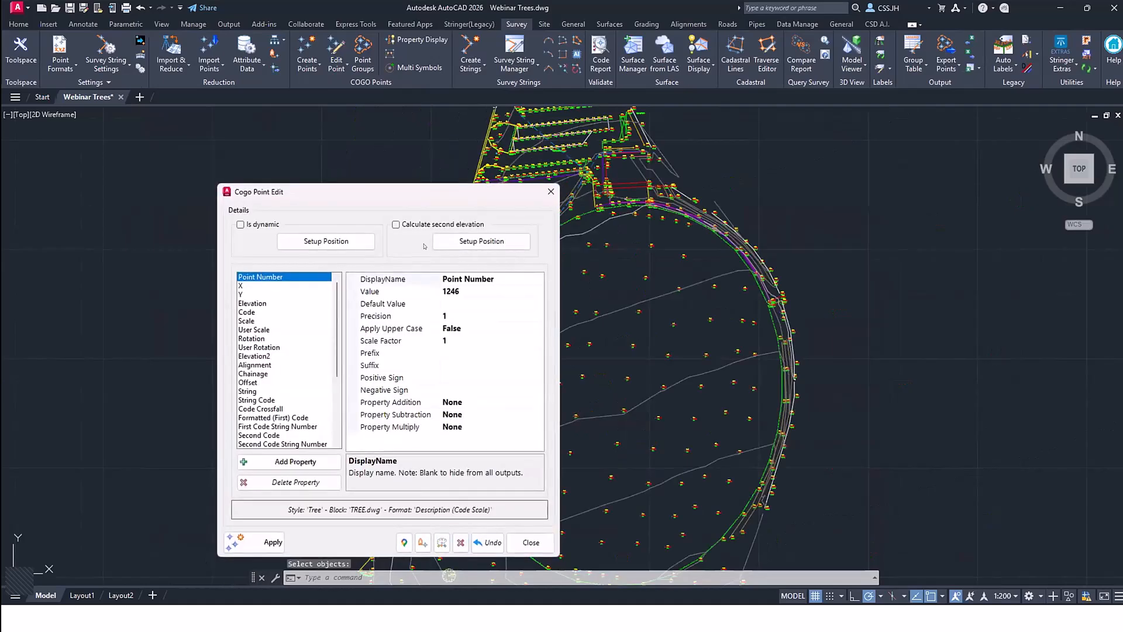
{"action": "scroll", "coordinate": [267, 426], "scroll_direction": "down", "scroll_amount": 5}
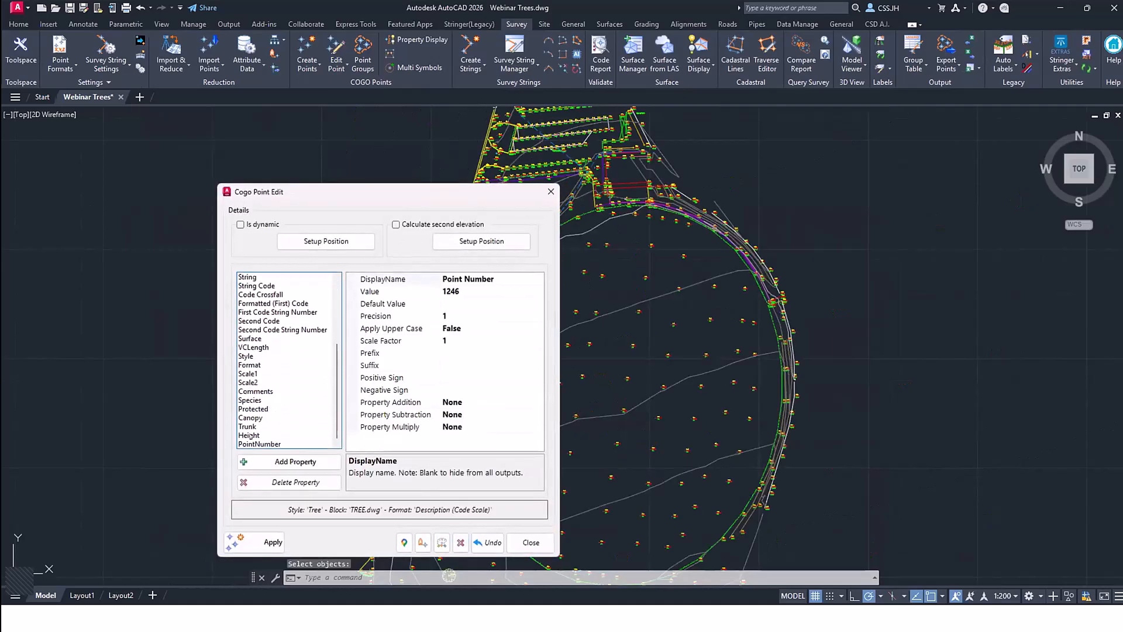
{"action": "left_click", "coordinate": [250, 436]}
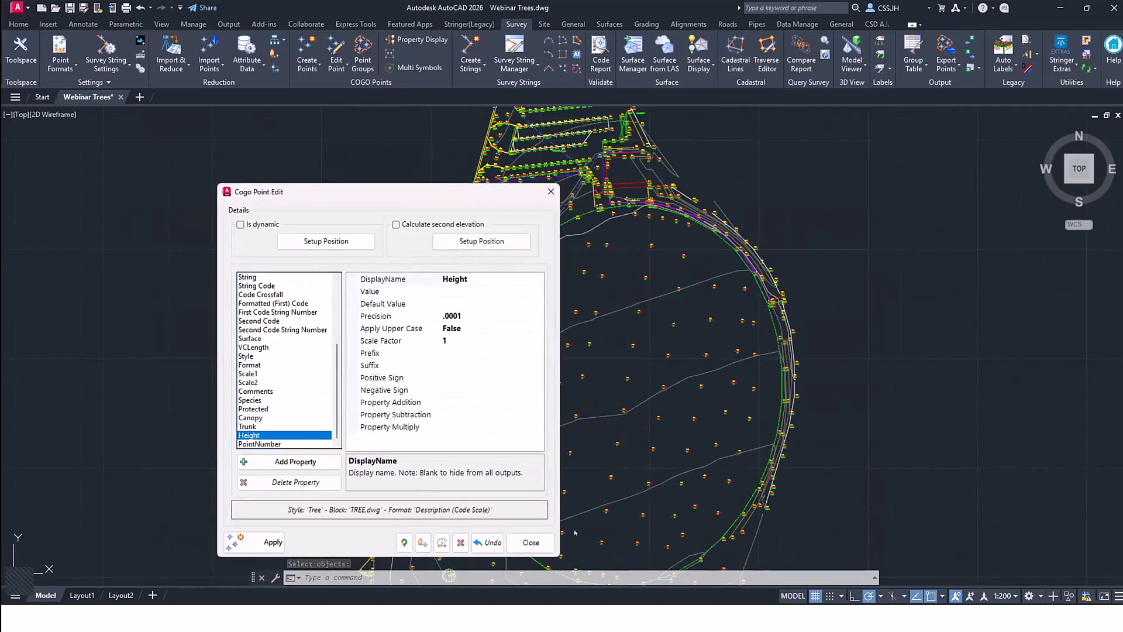
{"action": "left_click", "coordinate": [530, 542]}
{"action": "left_click", "coordinate": [399, 396]}
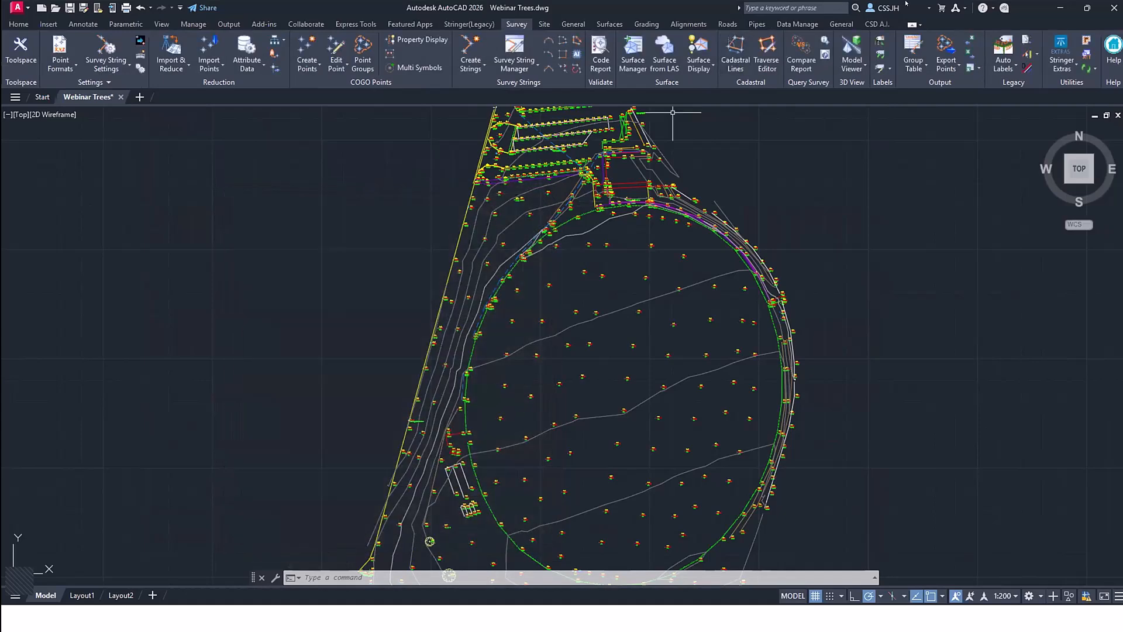
Step: Add a new workbook in Excel Link, entering TreeExport as both its name and its description
{"action": "left_click", "coordinate": [963, 41]}
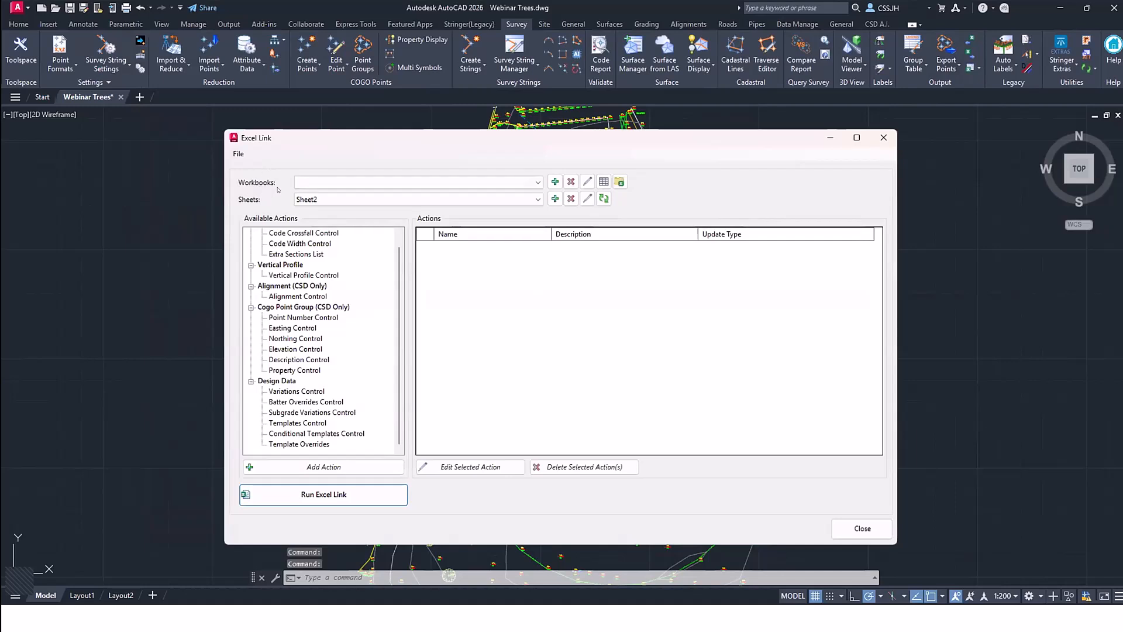
{"action": "left_click", "coordinate": [555, 182]}
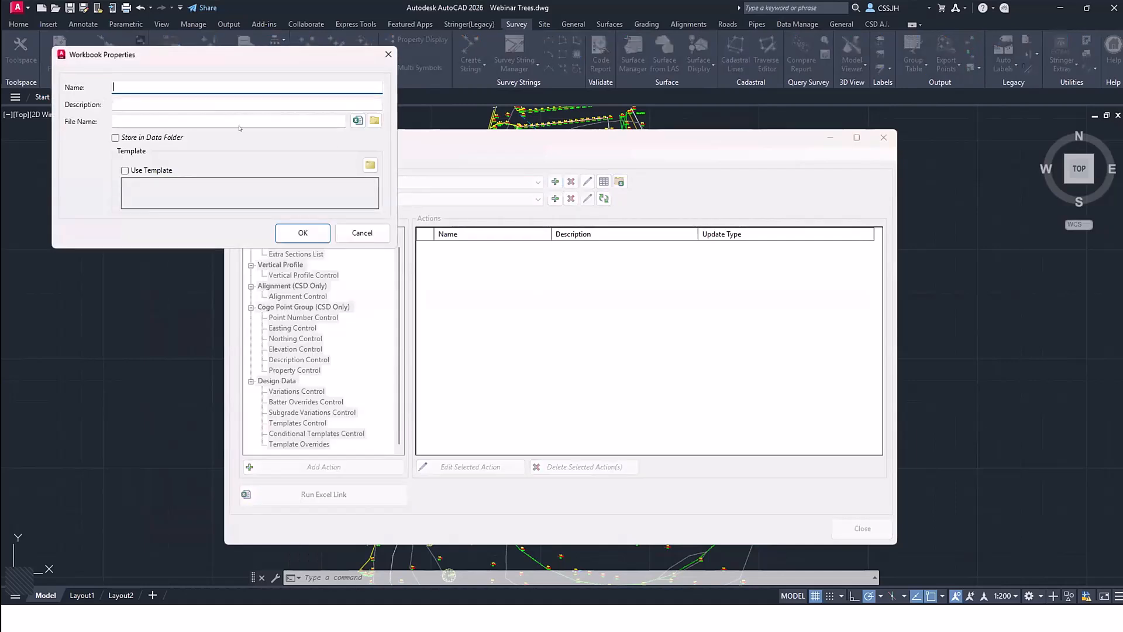
{"action": "type", "text": "TreeExport"}
{"action": "left_click_drag", "start_coordinate": [199, 88], "coordinate": [55, 79]}
{"action": "key", "text": "ctrl+c"}
{"action": "left_click", "coordinate": [119, 100]}
{"action": "key", "text": "ctrl+v"}
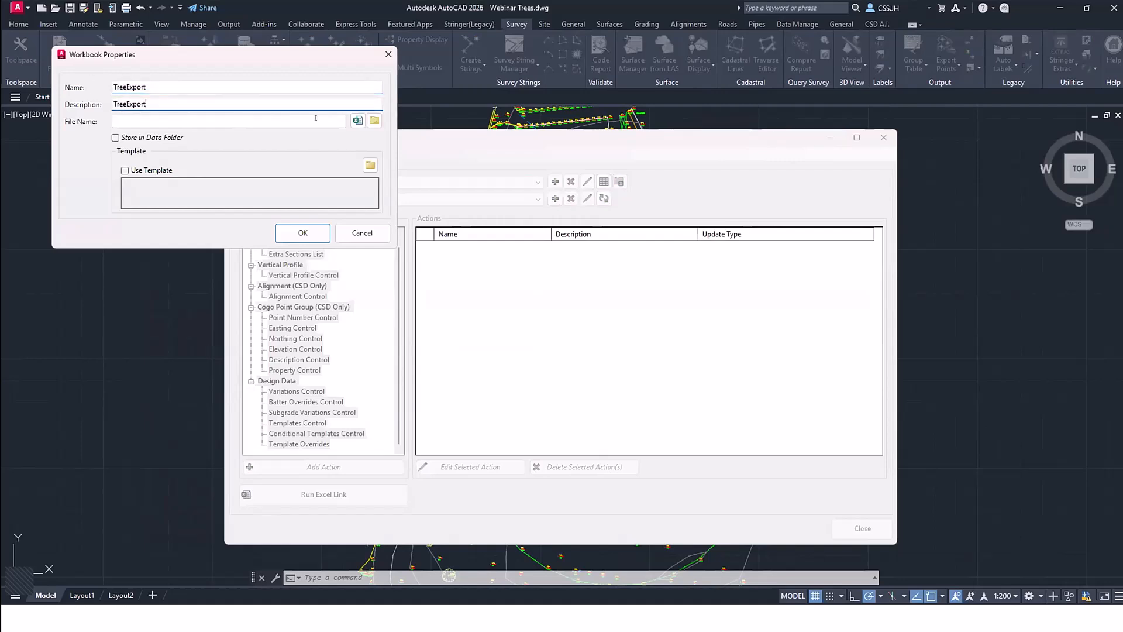
Step: Create the workbook's Excel file as Trees in the webinar folder and choose Sheet1 as the linked sheet
{"action": "left_click", "coordinate": [357, 121]}
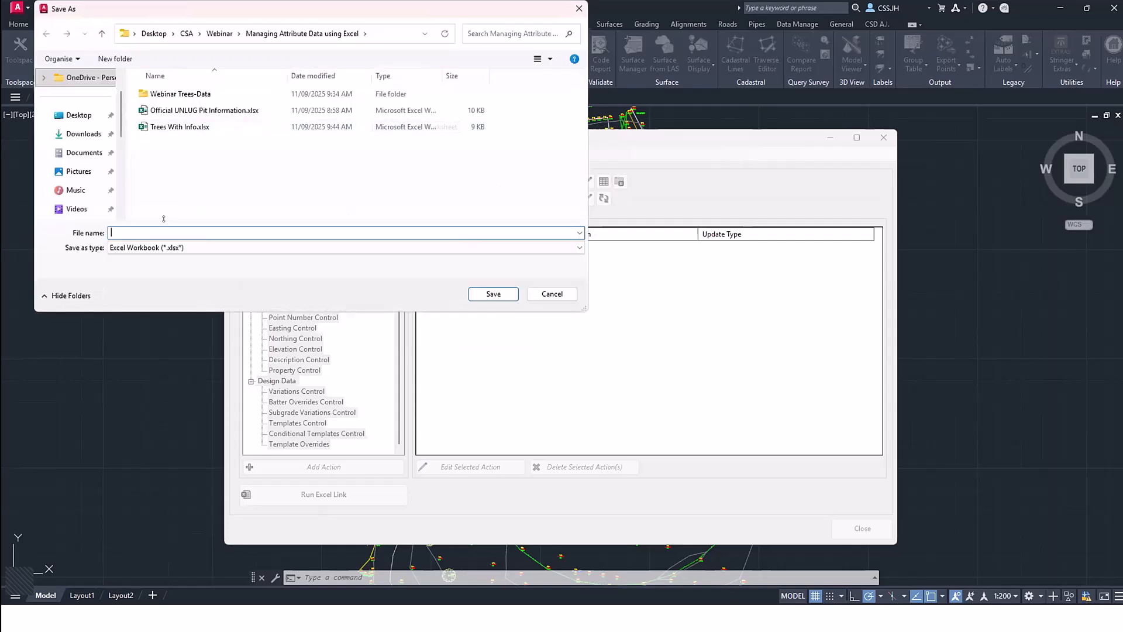
{"action": "type", "text": "Trees"}
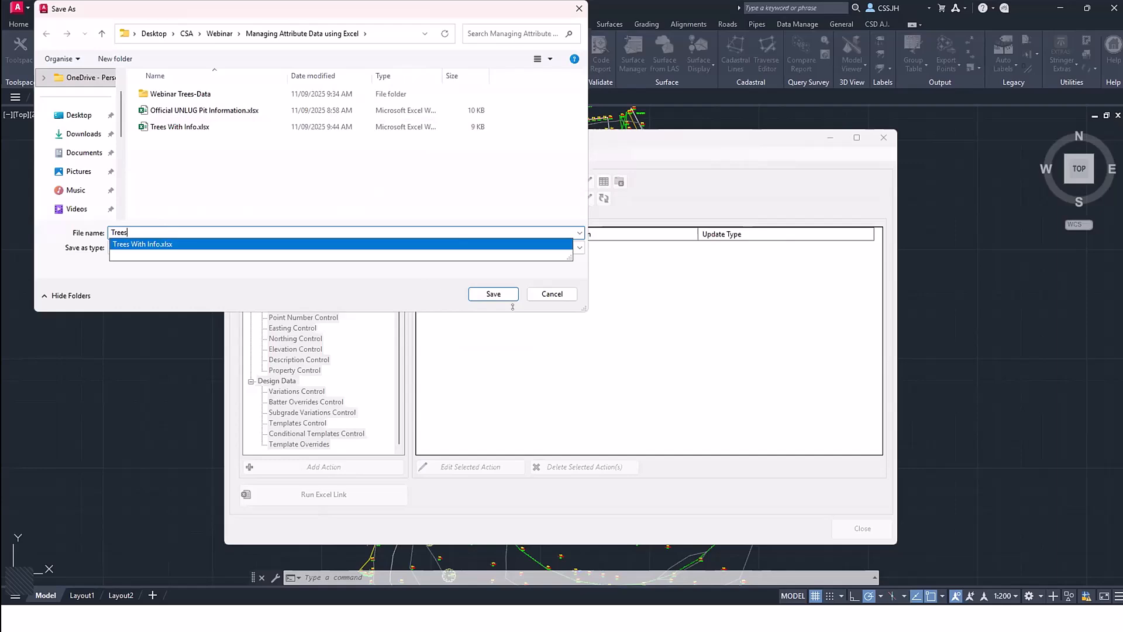
{"action": "key", "text": "Return"}
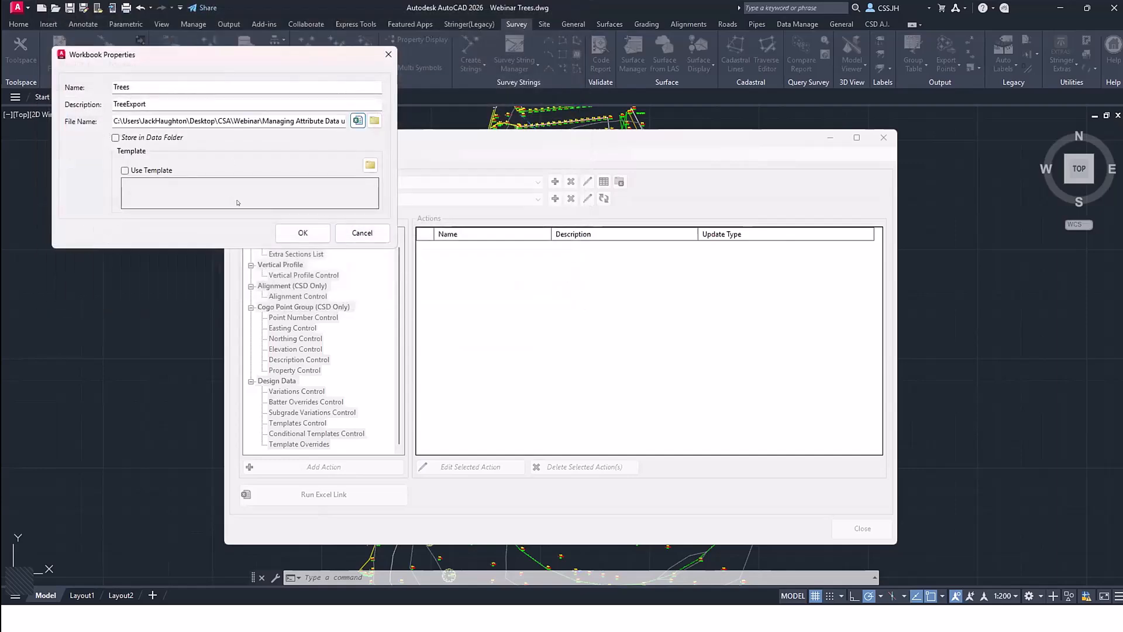
{"action": "left_click", "coordinate": [302, 233]}
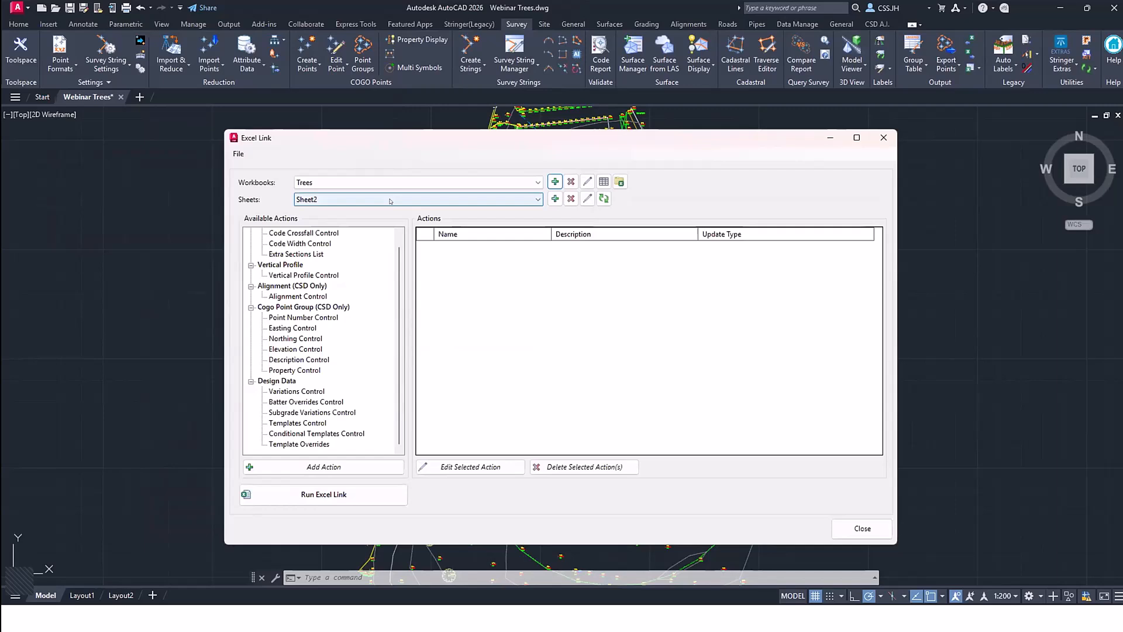
{"action": "left_click", "coordinate": [390, 201]}
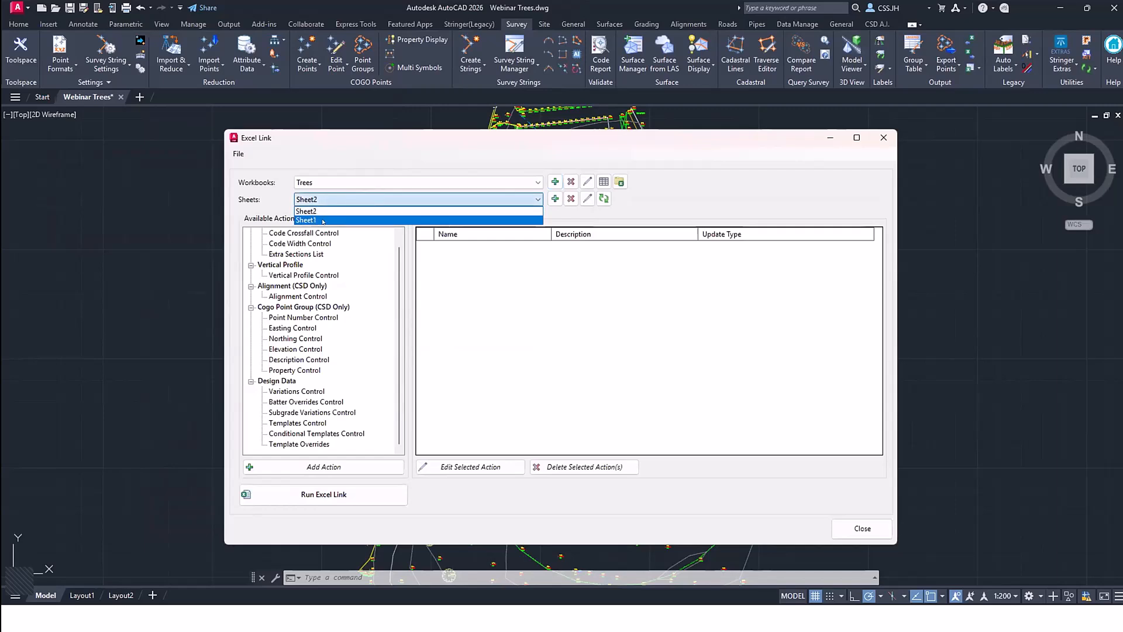
{"action": "left_click", "coordinate": [322, 220]}
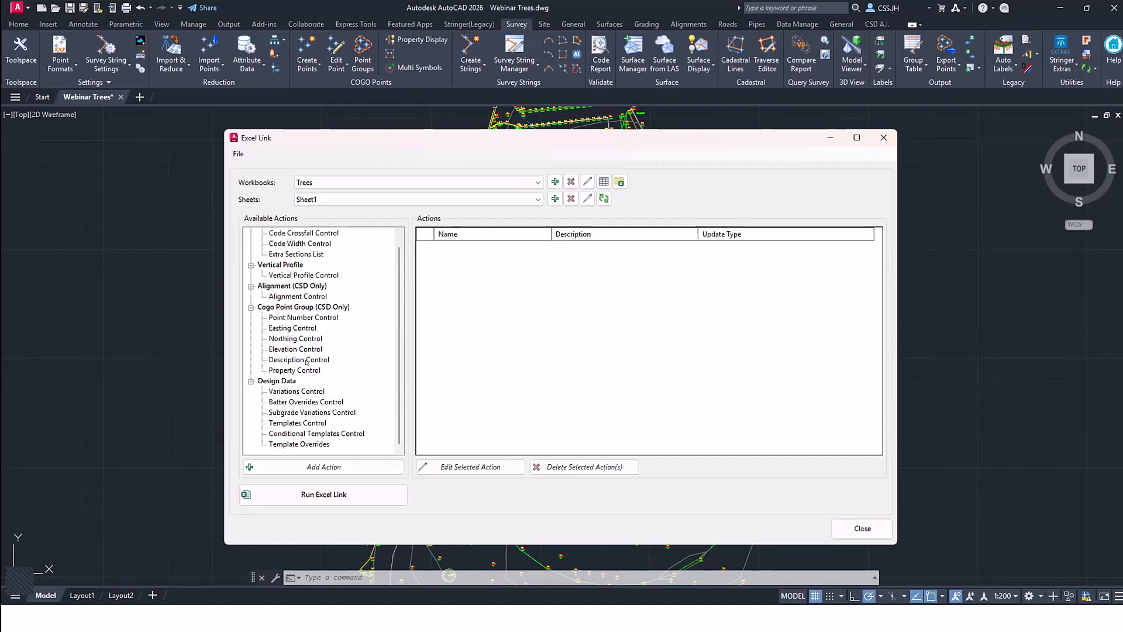
Step: Add a COGO point group Property Control action with Codes as both its name and its description
{"action": "double_click", "coordinate": [298, 371]}
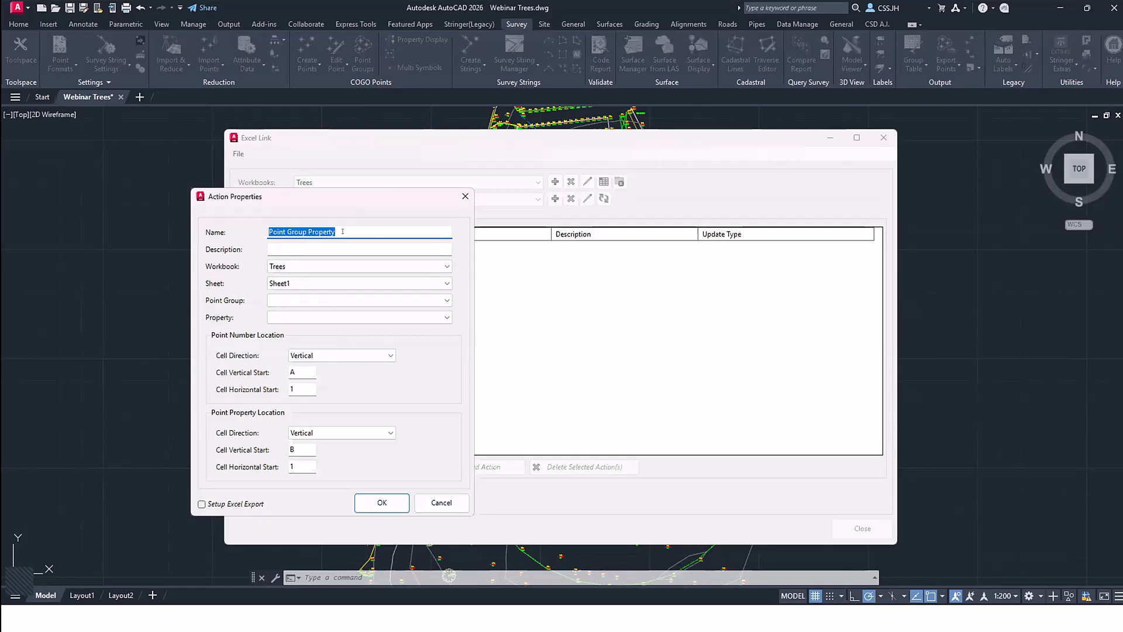
{"action": "type", "text": "Codes"}
{"action": "left_click", "coordinate": [299, 248]}
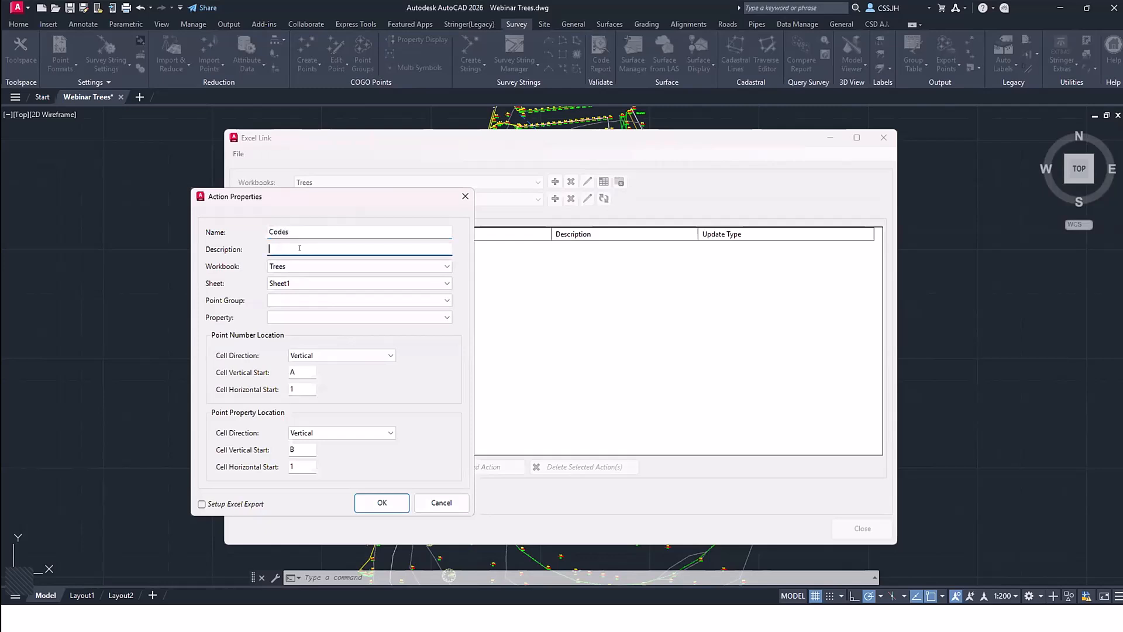
{"action": "type", "text": "Codes"}
{"action": "left_click_drag", "start_coordinate": [297, 248], "coordinate": [241, 231]}
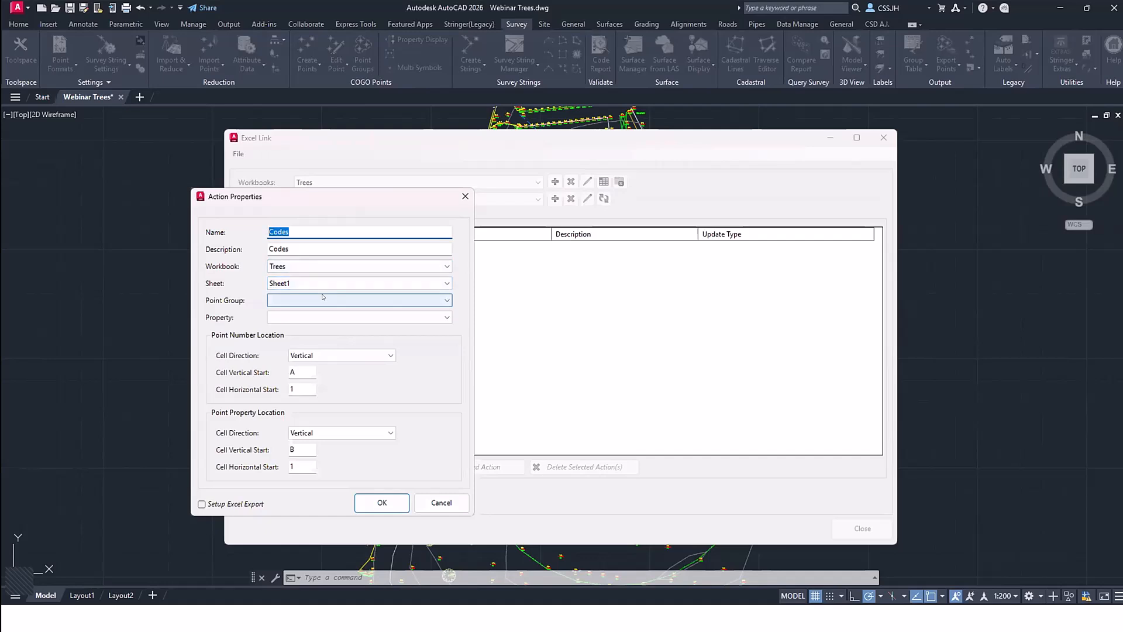
Step: Set the Codes action's point group to Trees and its property to Code
{"action": "left_click", "coordinate": [287, 267]}
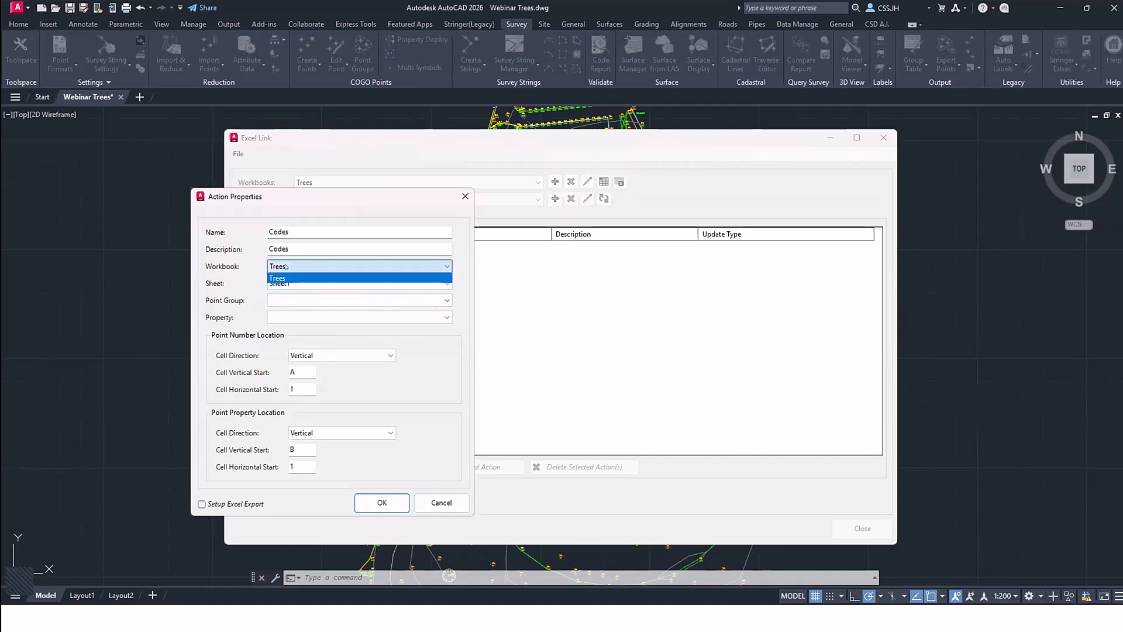
{"action": "left_click", "coordinate": [286, 267]}
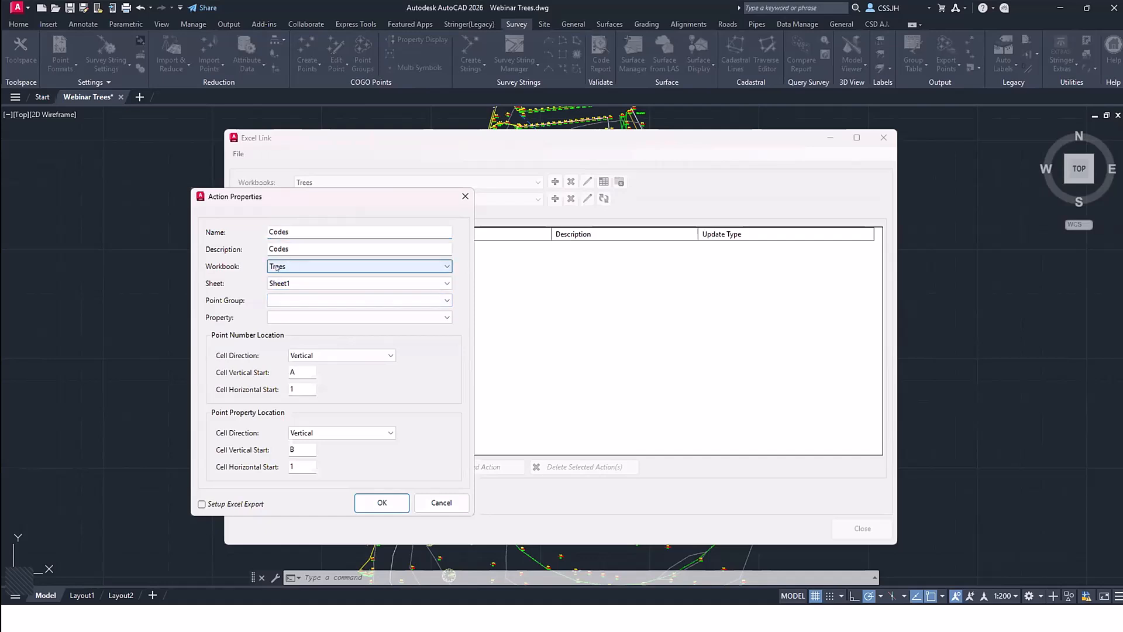
{"action": "left_click", "coordinate": [298, 300]}
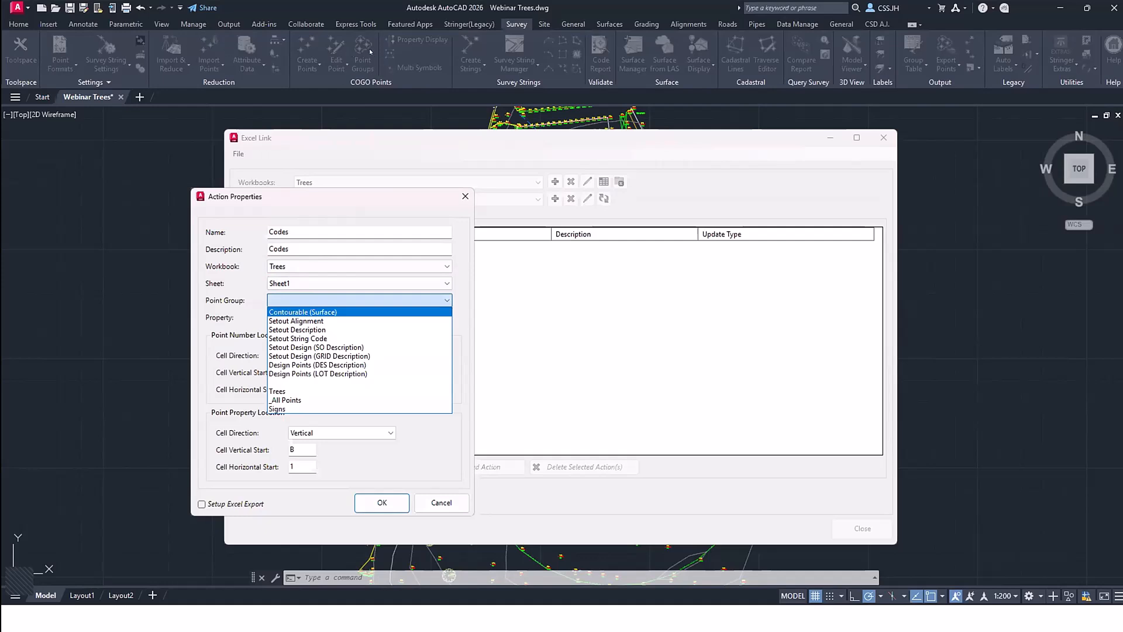
{"action": "left_click", "coordinate": [310, 390]}
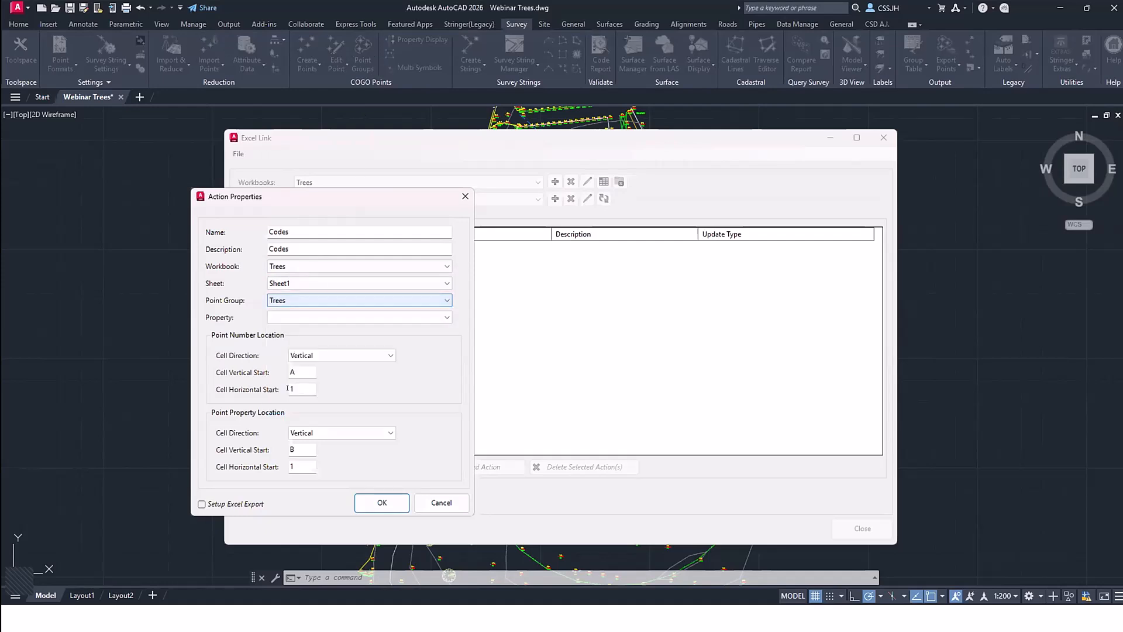
{"action": "left_click", "coordinate": [309, 319]}
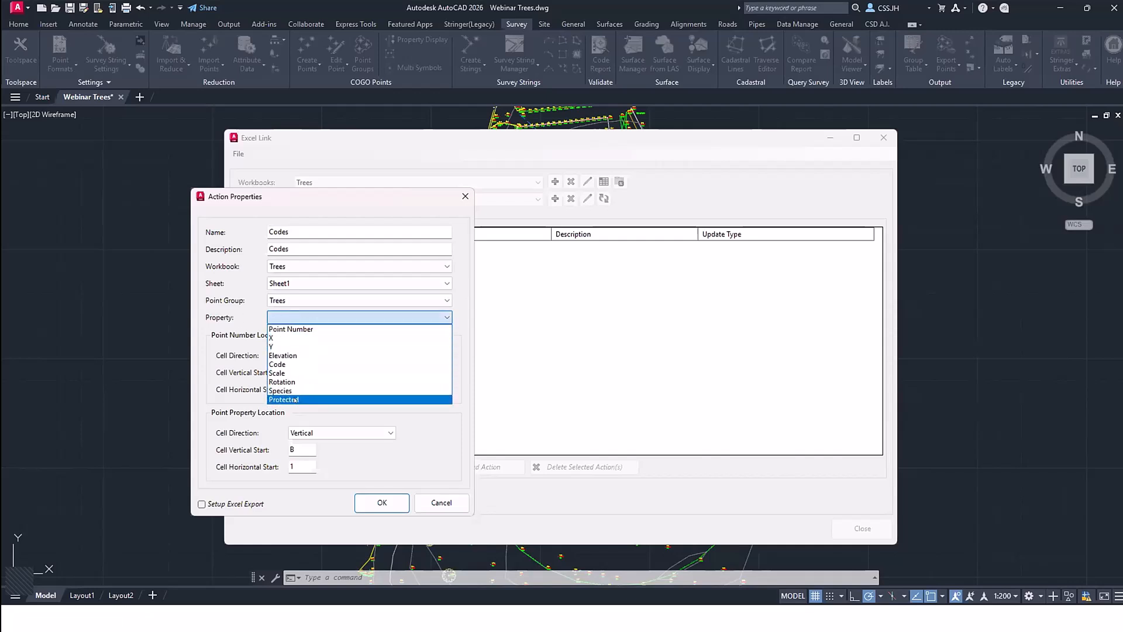
{"action": "left_click", "coordinate": [294, 364]}
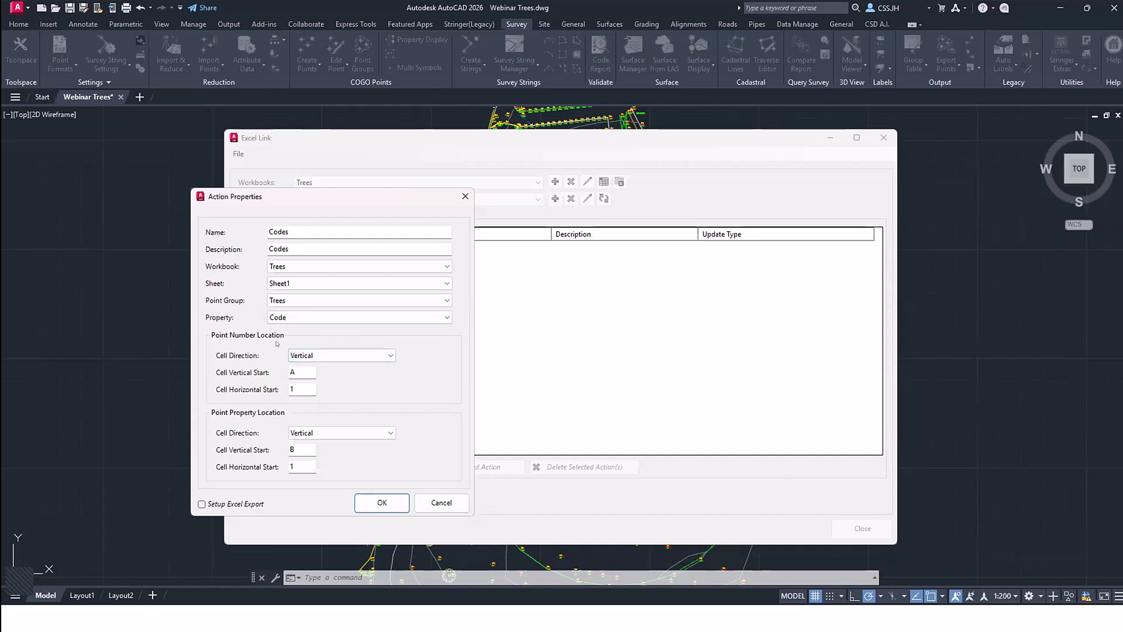
Step: Enable the Excel export setup for the Codes action and save it with the Trees export process
{"action": "left_click", "coordinate": [298, 371]}
{"action": "key", "text": "Tab"}
{"action": "left_click", "coordinate": [228, 502]}
{"action": "left_click", "coordinate": [365, 502]}
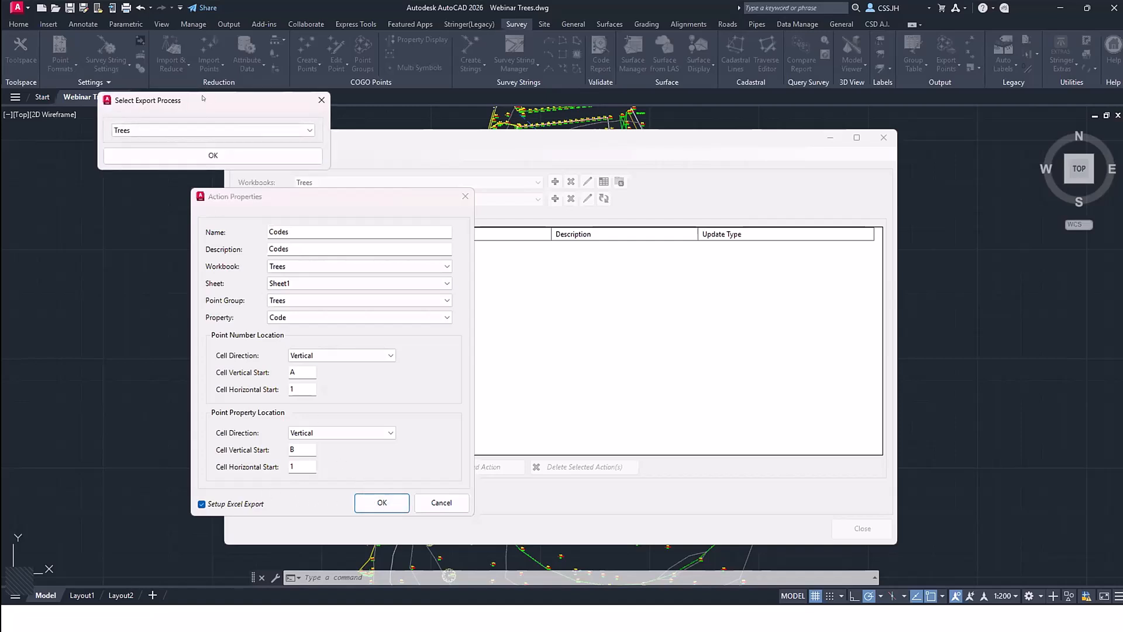
{"action": "left_click_drag", "start_coordinate": [147, 106], "coordinate": [351, 203]}
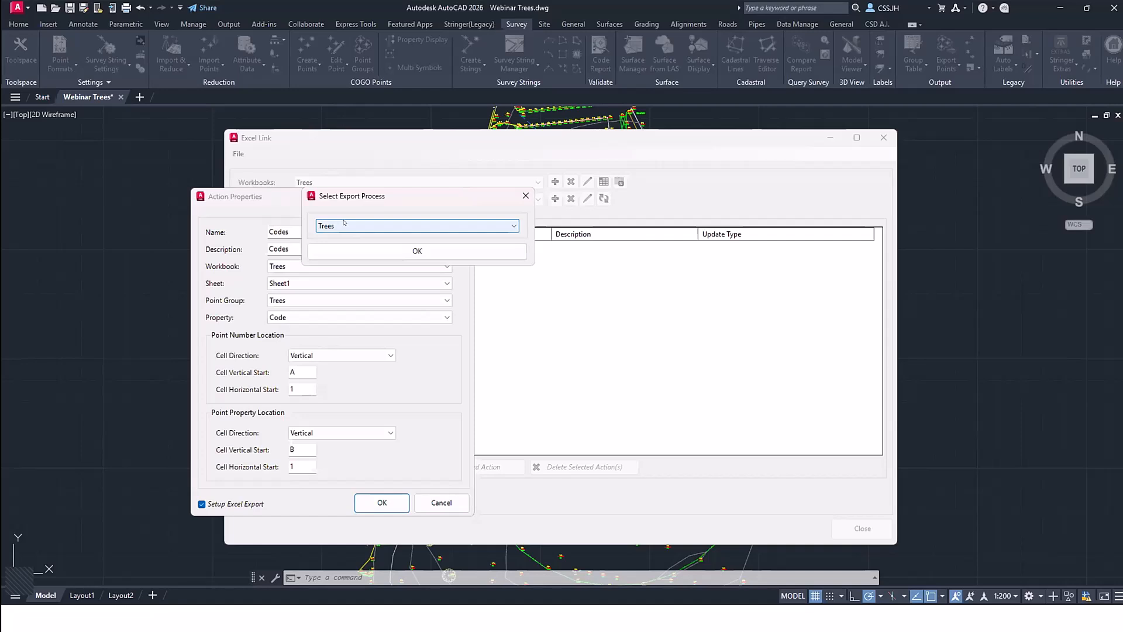
{"action": "left_click", "coordinate": [418, 250]}
{"action": "left_click", "coordinate": [500, 341]}
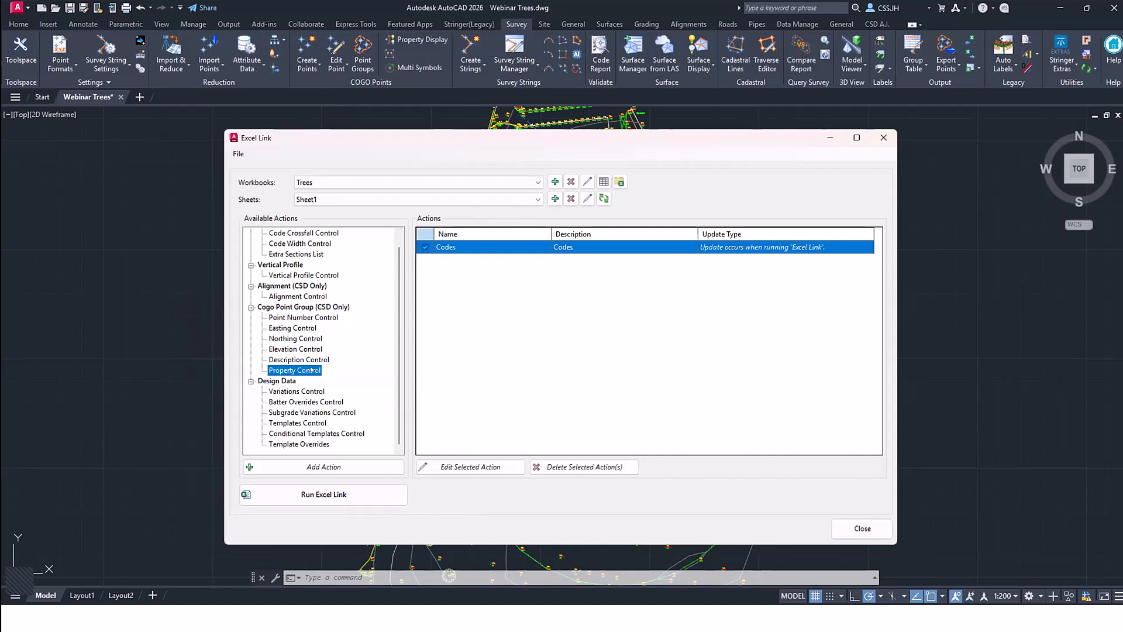
Step: Add another Property Control action with Species as both its name and its description
{"action": "double_click", "coordinate": [311, 369]}
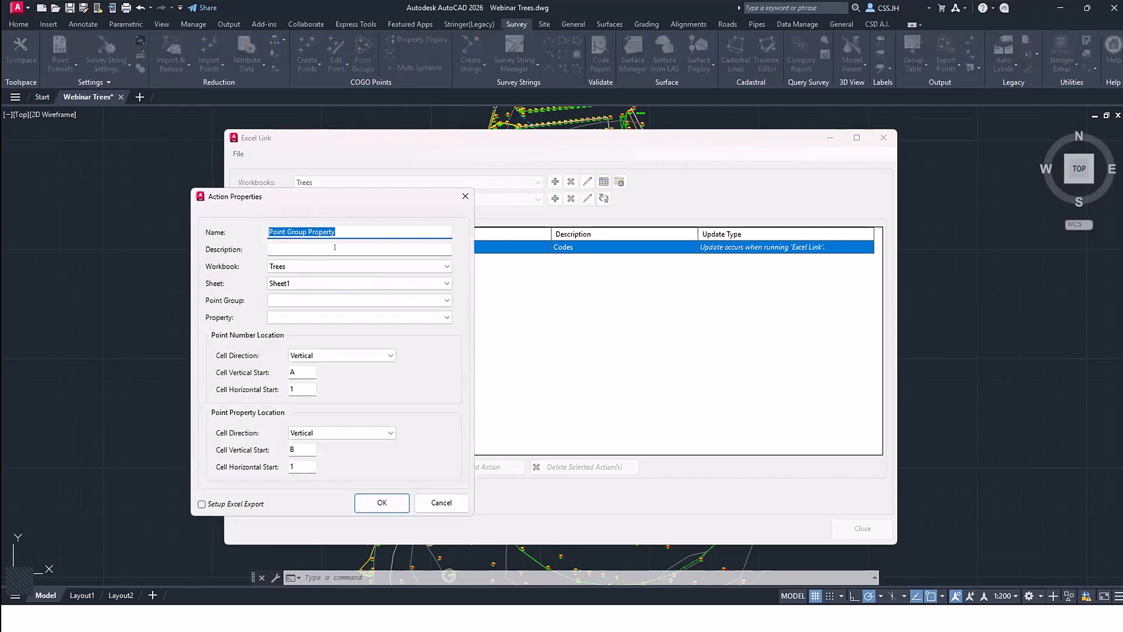
{"action": "type", "text": "Species"}
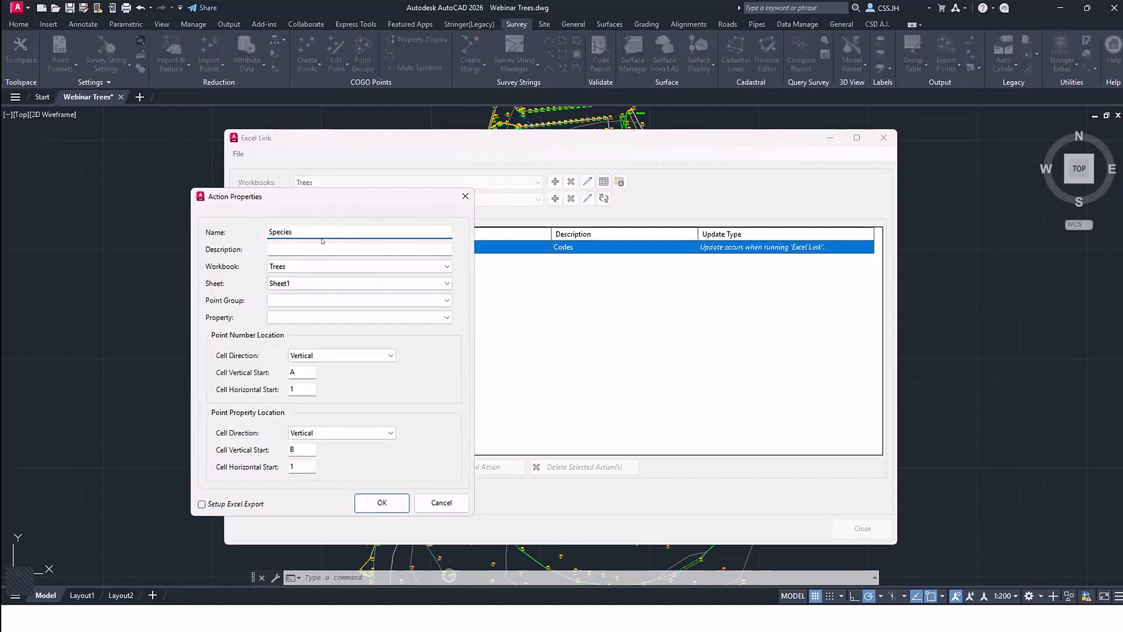
{"action": "key", "text": "Tab"}
{"action": "key", "text": "shift+Tab"}
{"action": "key", "text": "ctrl+c"}
{"action": "key", "text": "Tab"}
{"action": "key", "text": "ctrl+v"}
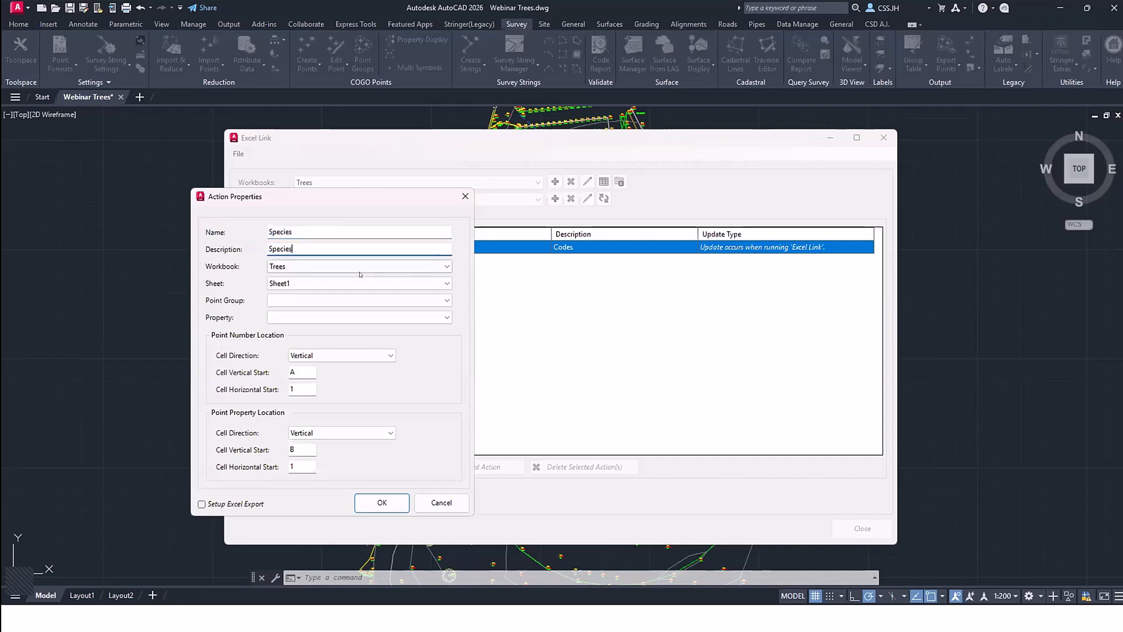
Step: Set the Species action's point group to Trees and its property to Species
{"action": "left_click", "coordinate": [303, 300]}
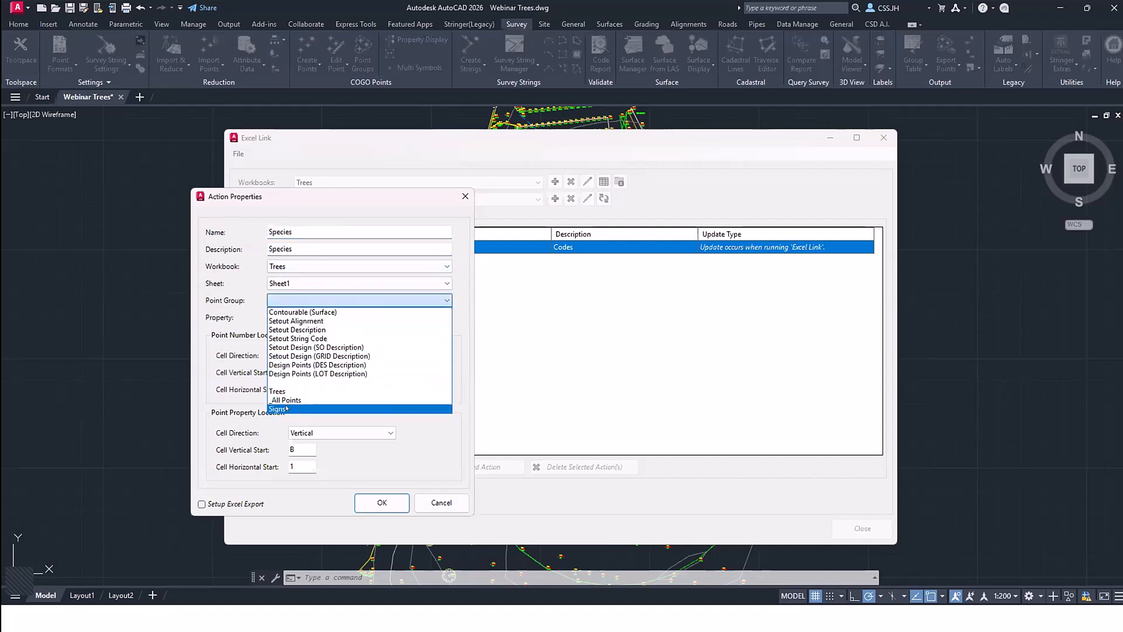
{"action": "left_click", "coordinate": [304, 392]}
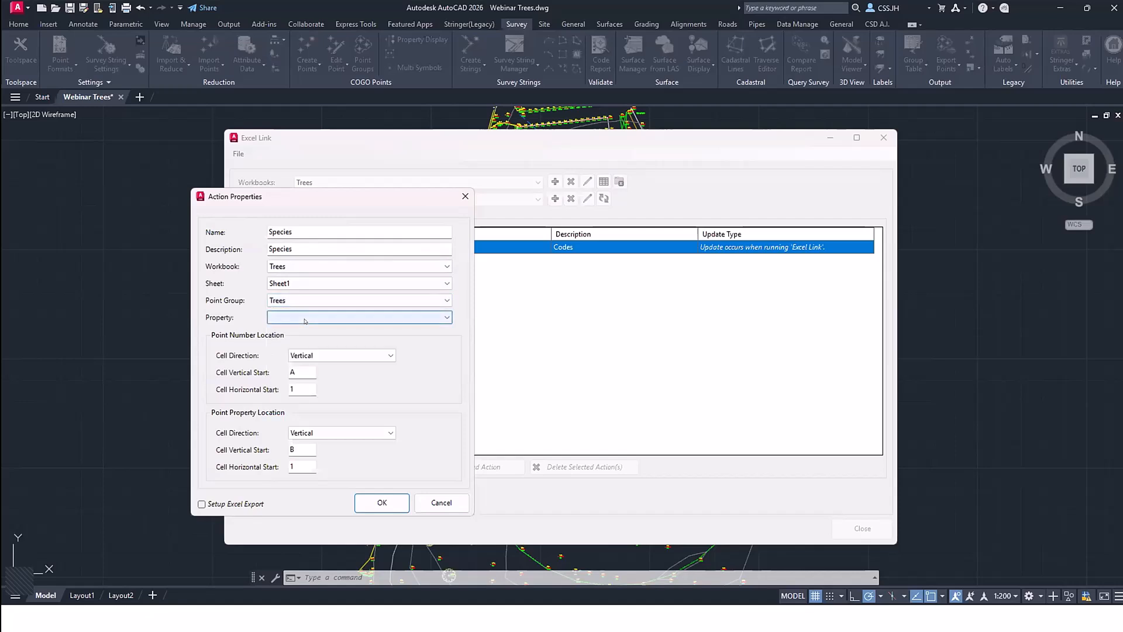
{"action": "left_click", "coordinate": [305, 319]}
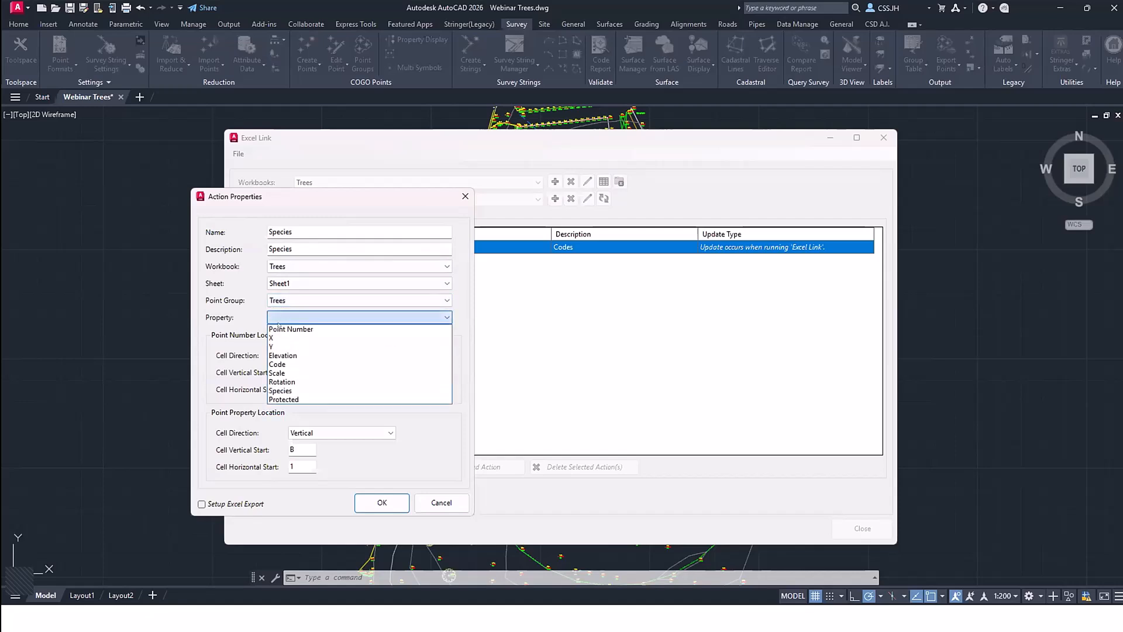
{"action": "left_click", "coordinate": [298, 390]}
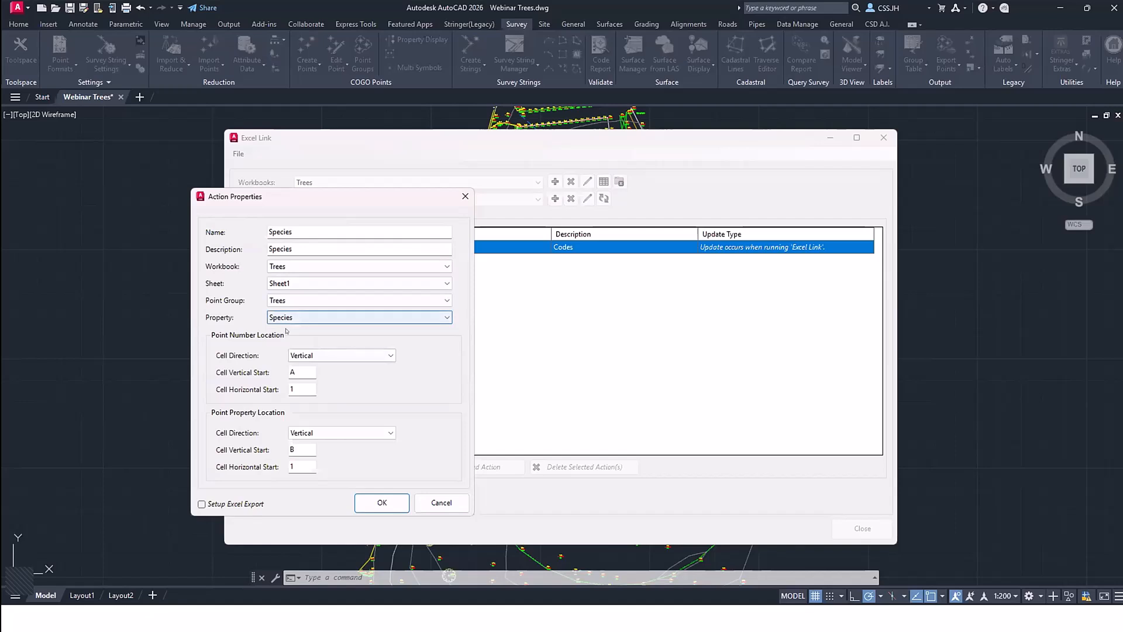
Step: Set the point property's vertical start to column C and save the Species action with the Excel export setup enabled
{"action": "double_click", "coordinate": [305, 448]}
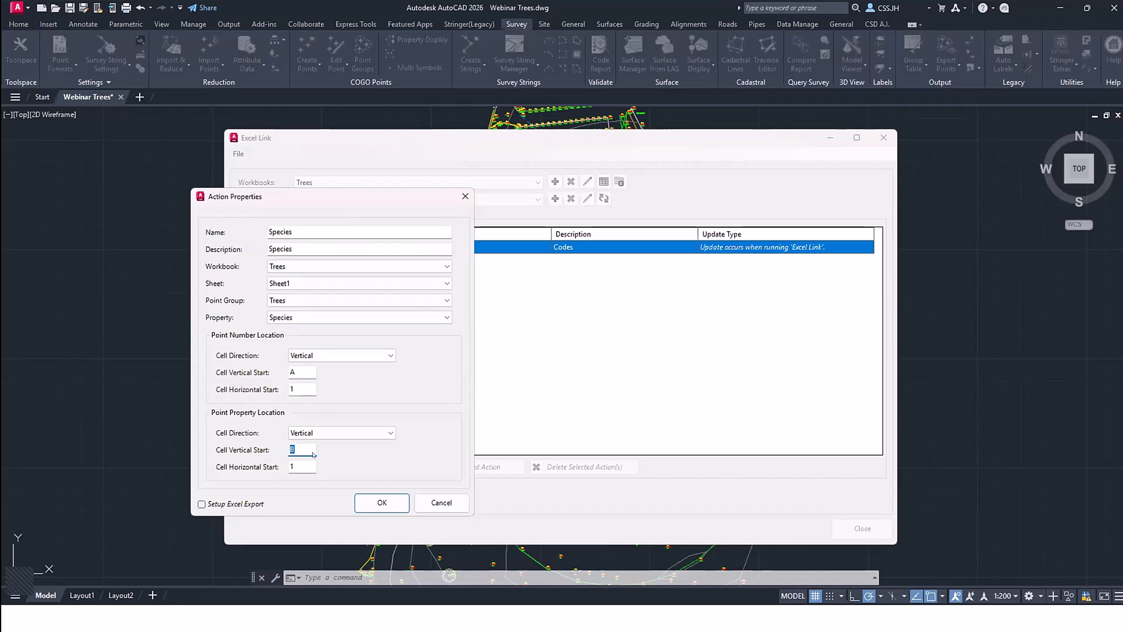
{"action": "type", "text": "C"}
{"action": "key", "text": "alt+s"}
{"action": "left_click", "coordinate": [381, 503]}
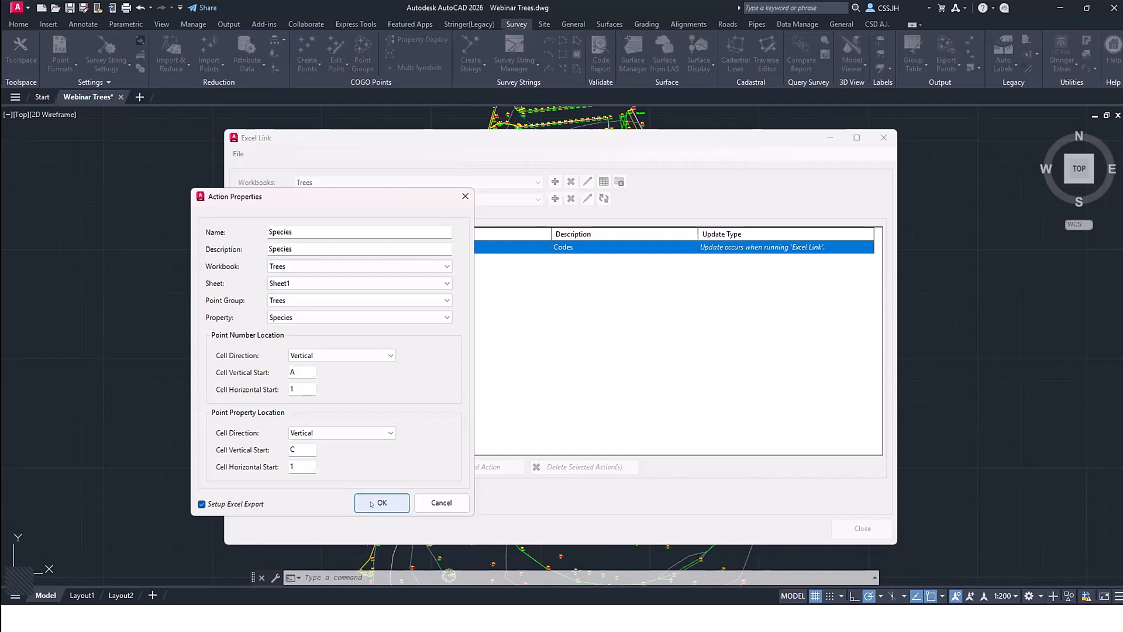
{"action": "left_click", "coordinate": [417, 247]}
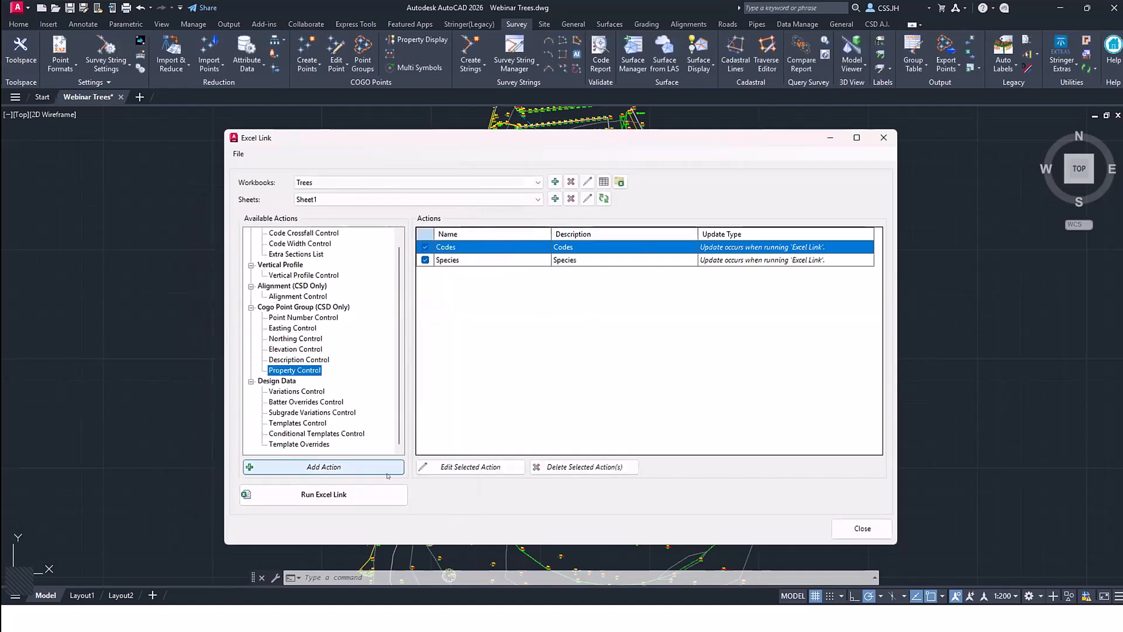
Step: Run Excel Link, open Trees.xlsx and check the exported point number, code and species columns
{"action": "left_click", "coordinate": [363, 496]}
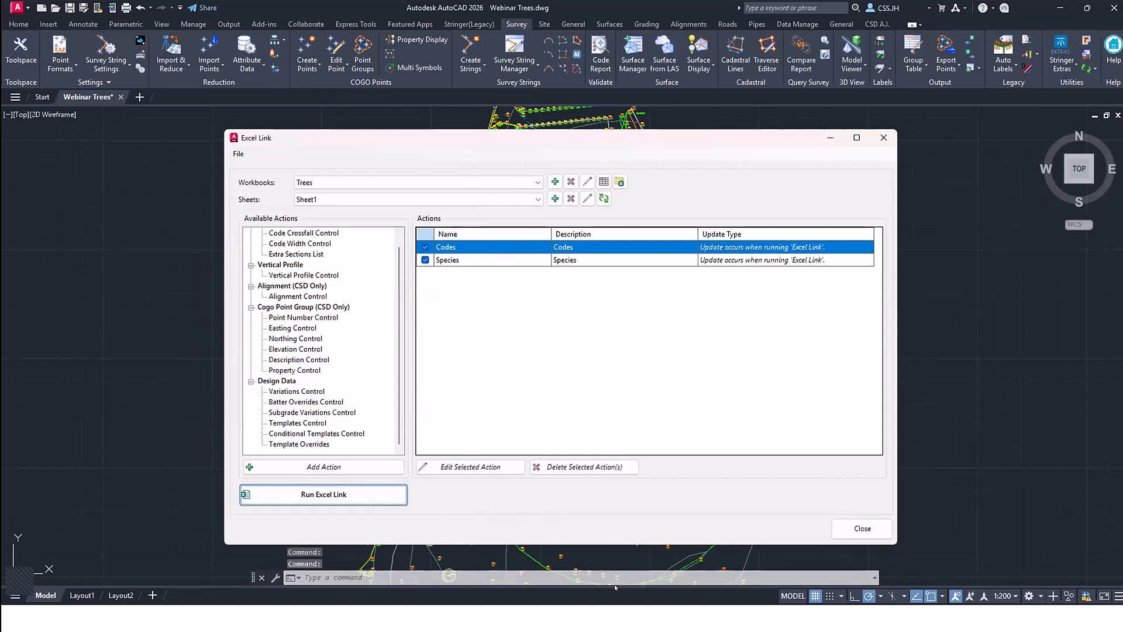
{"action": "key", "text": "super"}
{"action": "left_click", "coordinate": [503, 623]}
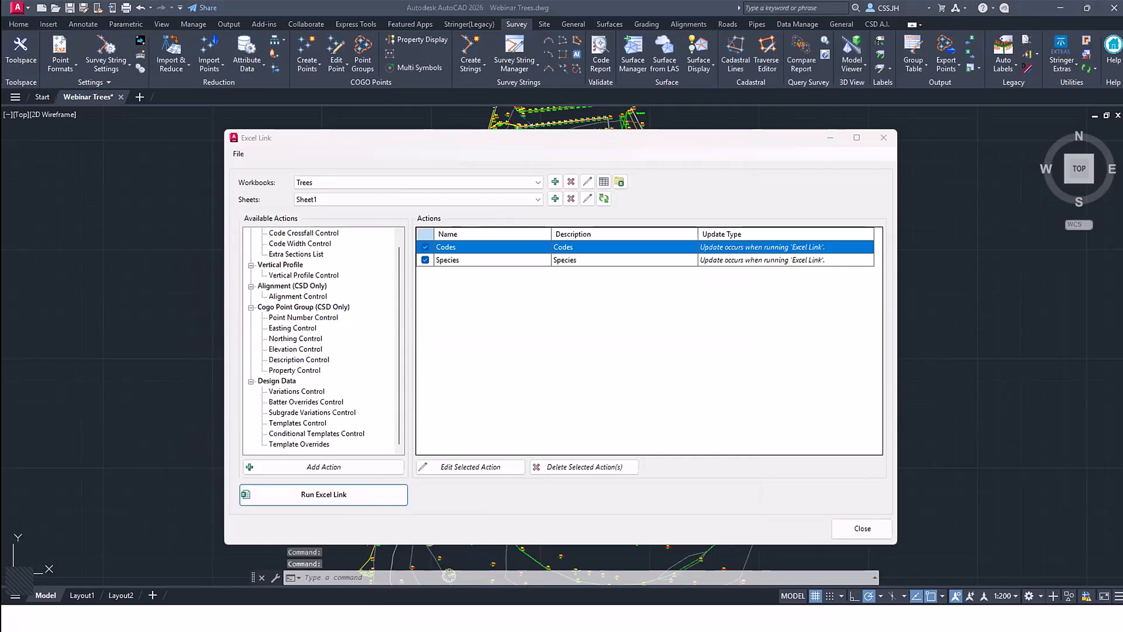
{"action": "left_click", "coordinate": [389, 308]}
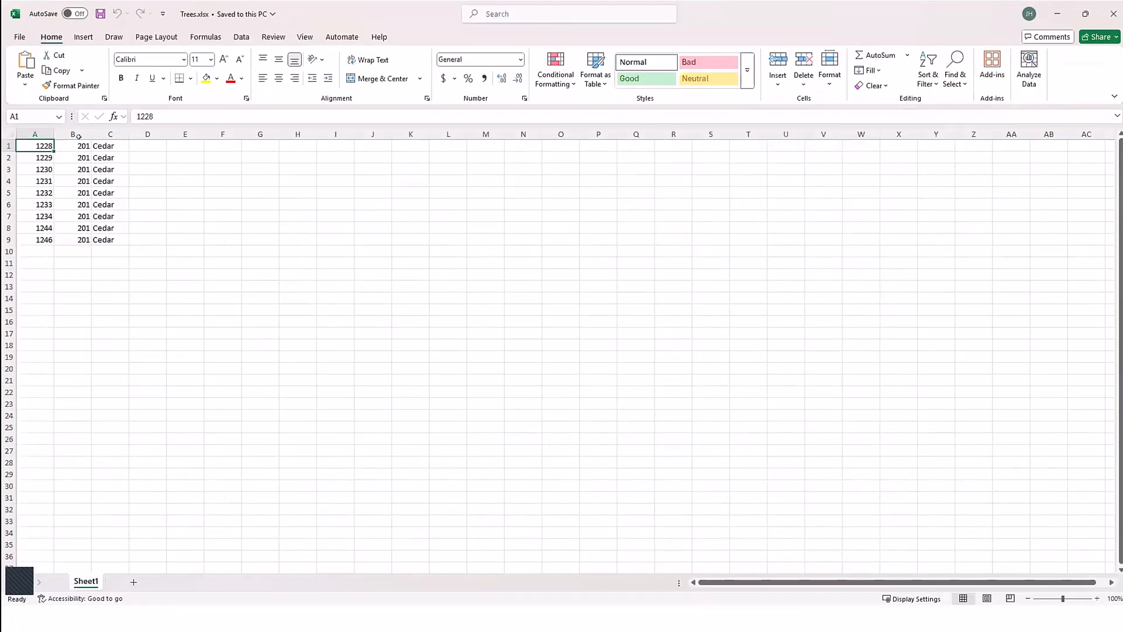
{"action": "left_click_drag", "start_coordinate": [41, 142], "coordinate": [43, 240]}
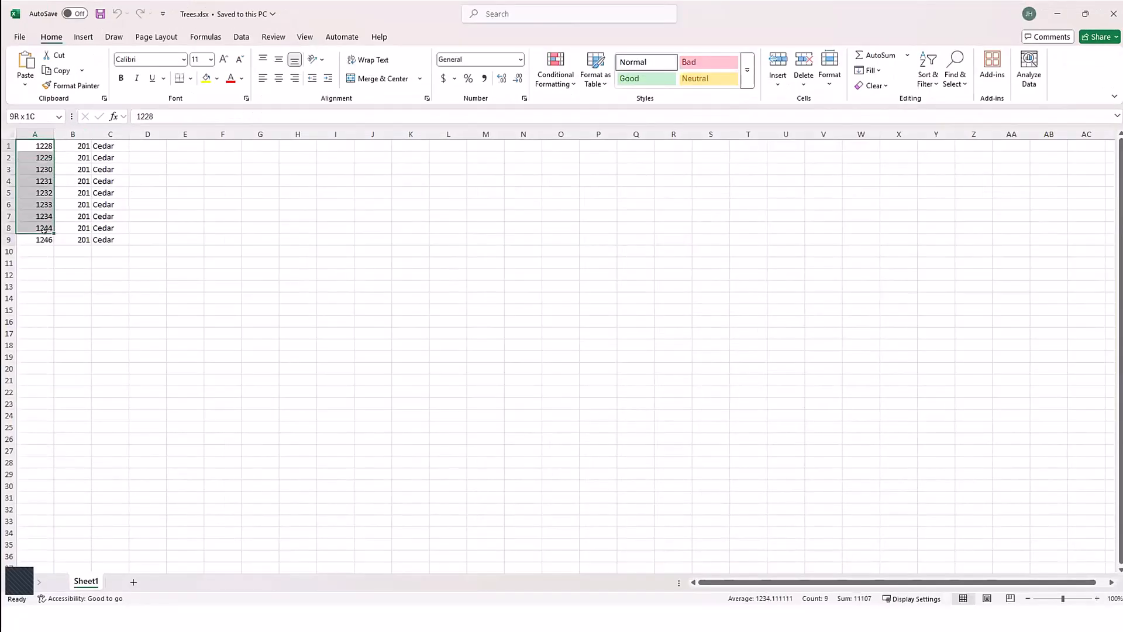
{"action": "left_click", "coordinate": [73, 147]}
{"action": "left_click_drag", "start_coordinate": [74, 162], "coordinate": [74, 238]}
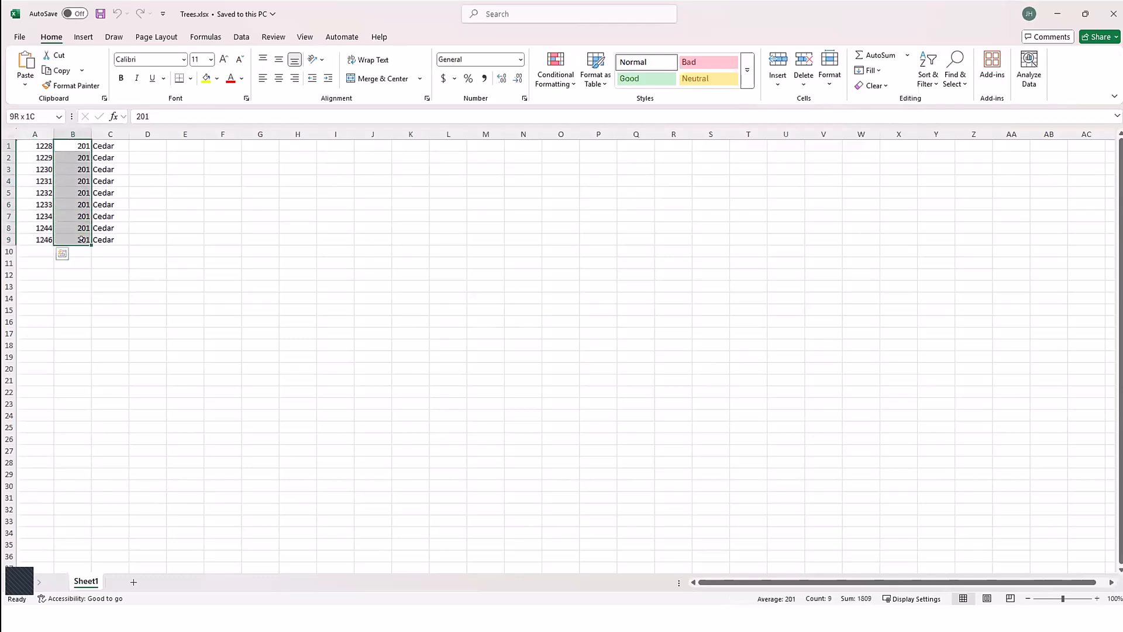
{"action": "left_click_drag", "start_coordinate": [105, 146], "coordinate": [119, 239]}
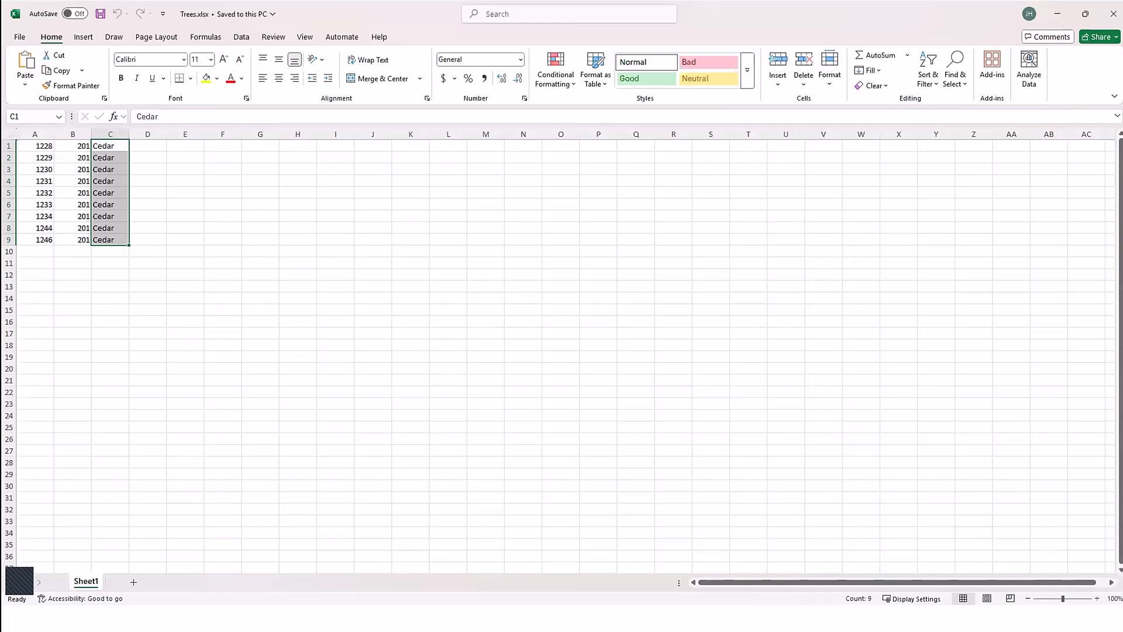
Step: Copy the codes and species in B1:C9 from the Trees With Info workbook into B1:C9 of Trees.xlsx and save it
{"action": "key", "text": "alt+Tab"}
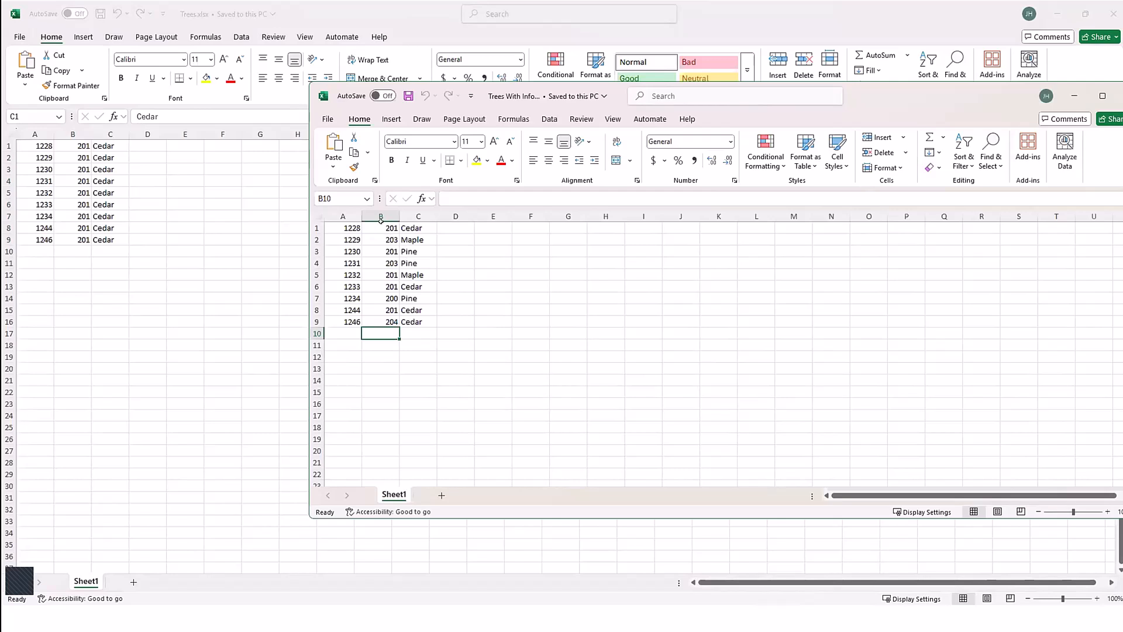
{"action": "left_click_drag", "start_coordinate": [381, 222], "coordinate": [433, 321]}
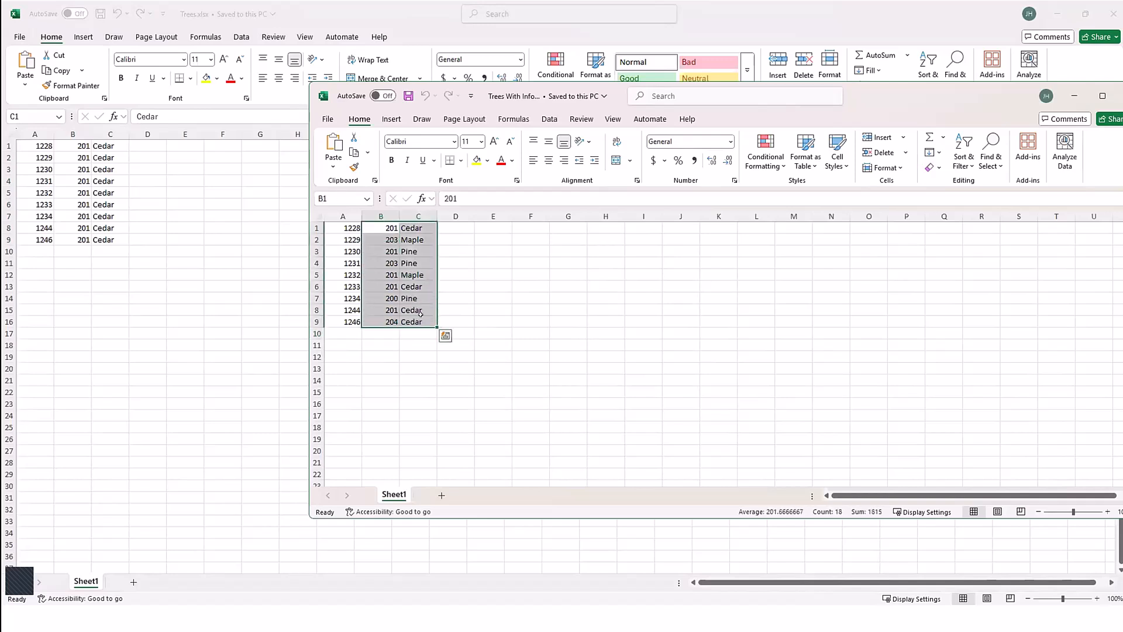
{"action": "key", "text": "ctrl+c"}
{"action": "left_click", "coordinate": [203, 199]}
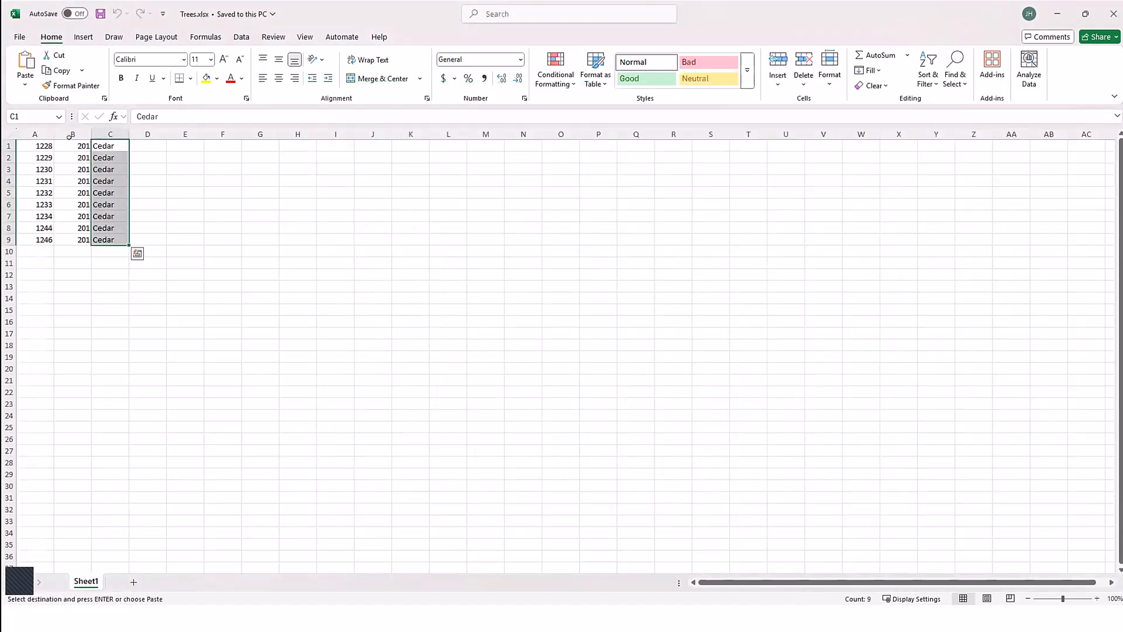
{"action": "left_click_drag", "start_coordinate": [73, 146], "coordinate": [111, 240]}
{"action": "key", "text": "ctrl+v"}
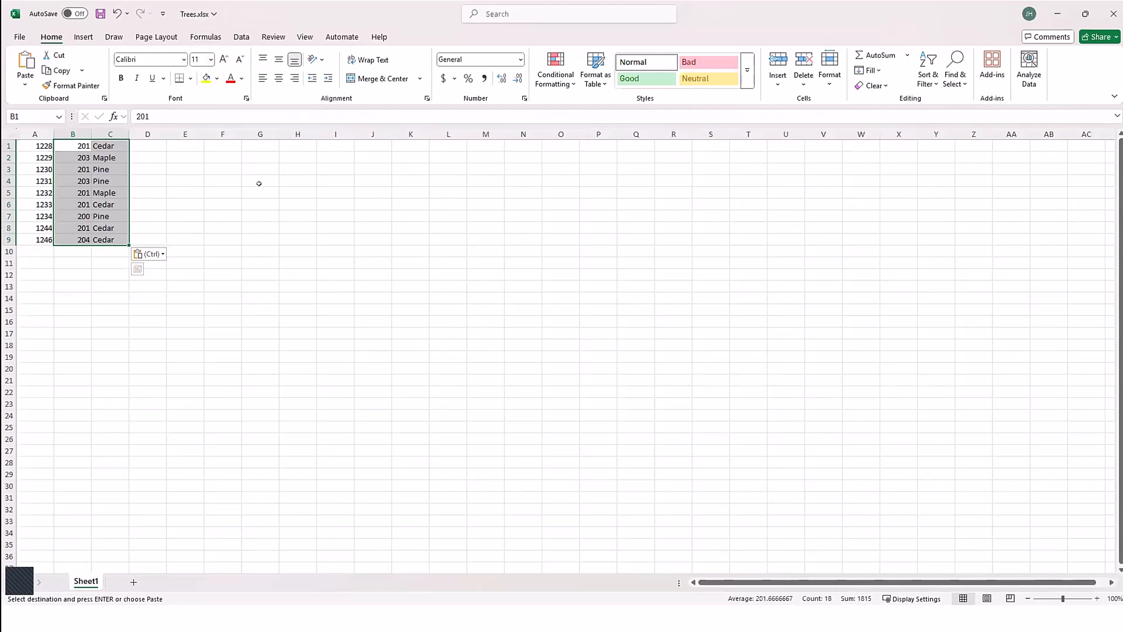
{"action": "left_click", "coordinate": [101, 14]}
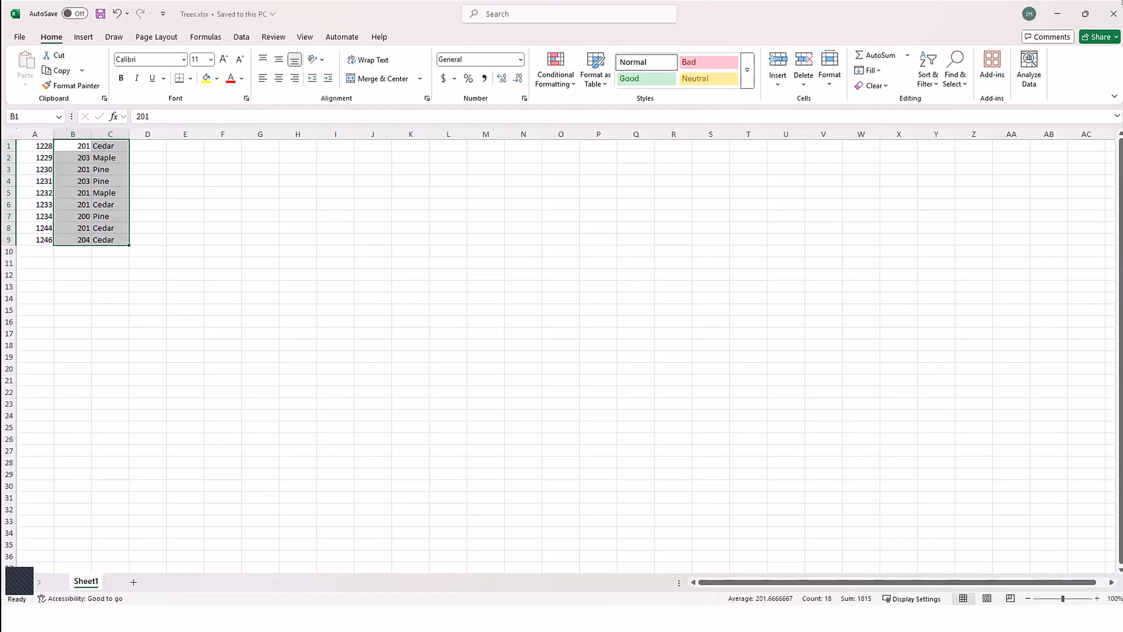
Step: Close both workbooks and the file window, and rerun Excel Link to bring the edited codes and species into the drawing
{"action": "left_click", "coordinate": [1113, 13]}
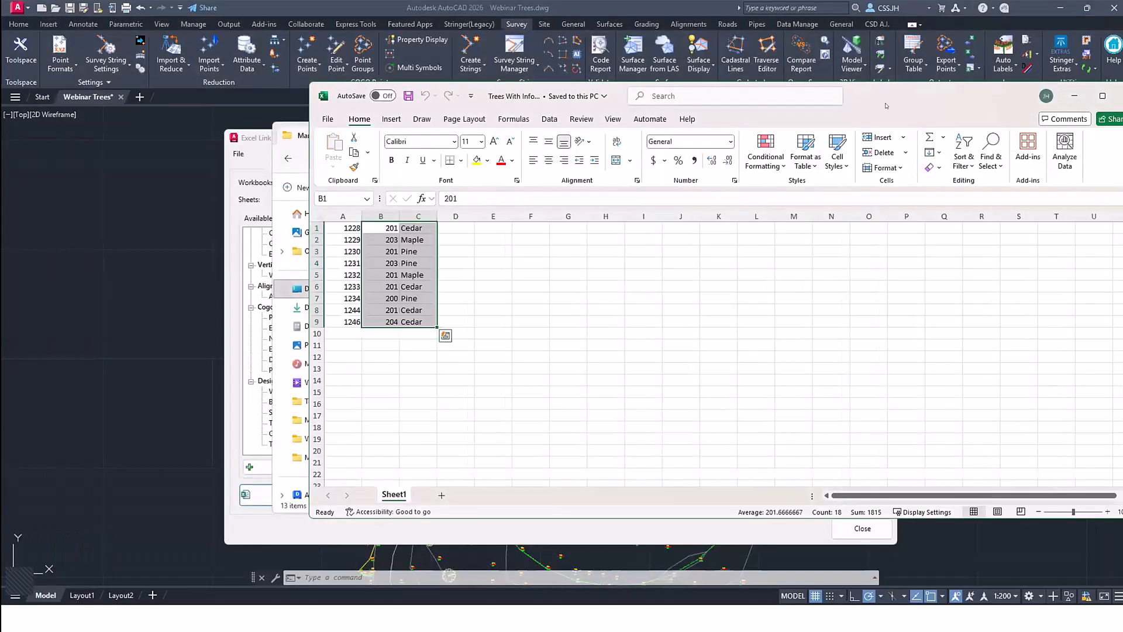
{"action": "left_click", "coordinate": [1122, 96]}
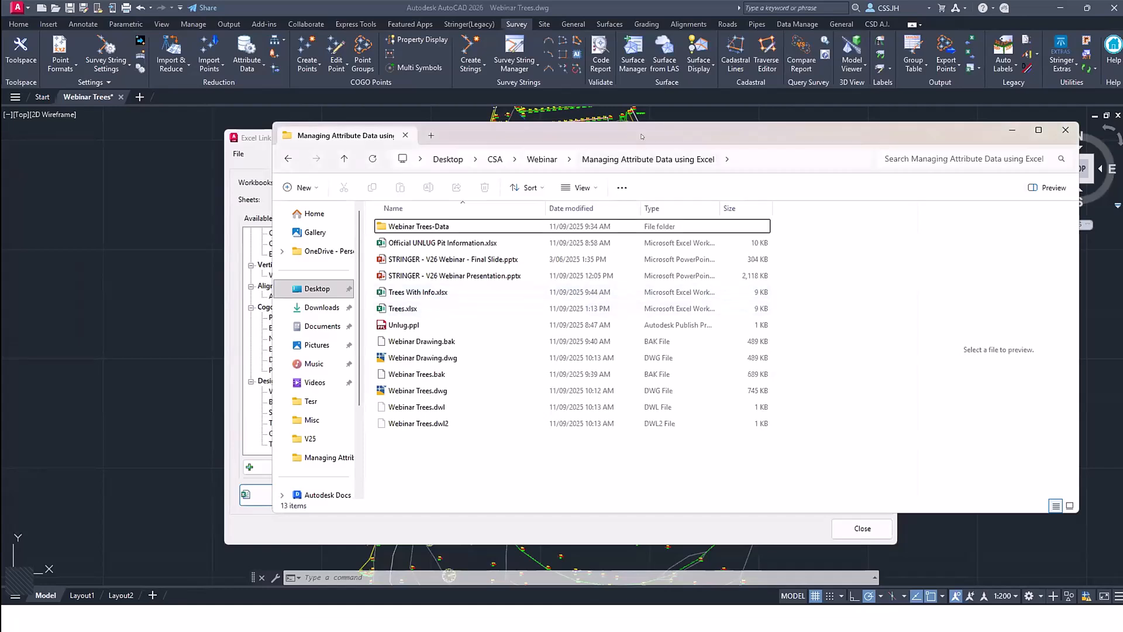
{"action": "left_click", "coordinate": [1065, 131]}
{"action": "left_click", "coordinate": [510, 428]}
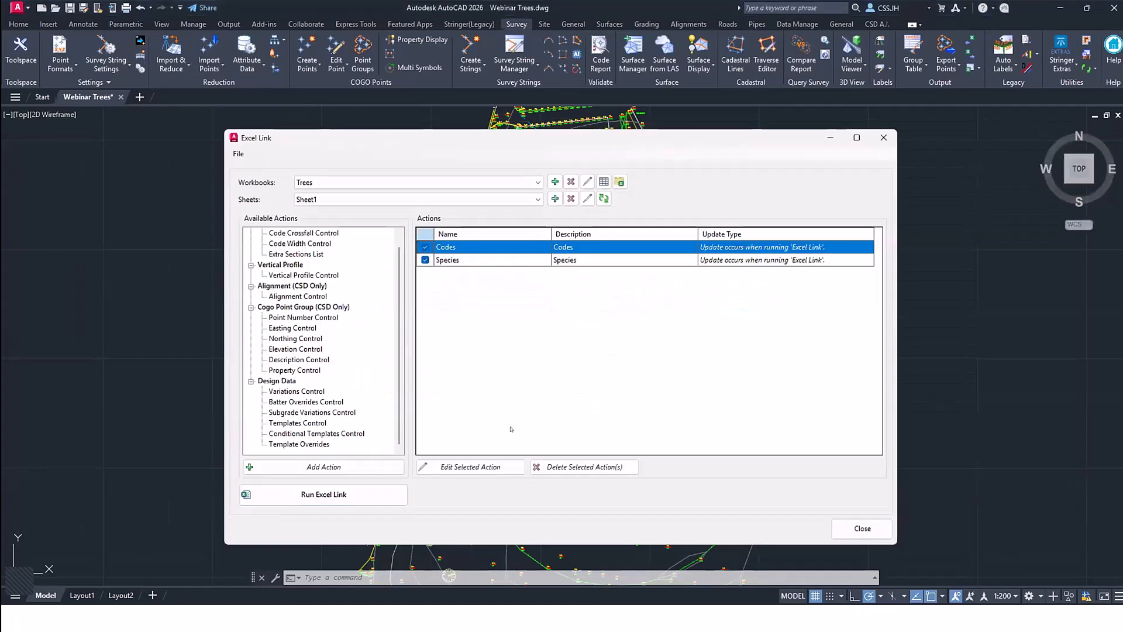
{"action": "left_click", "coordinate": [362, 494]}
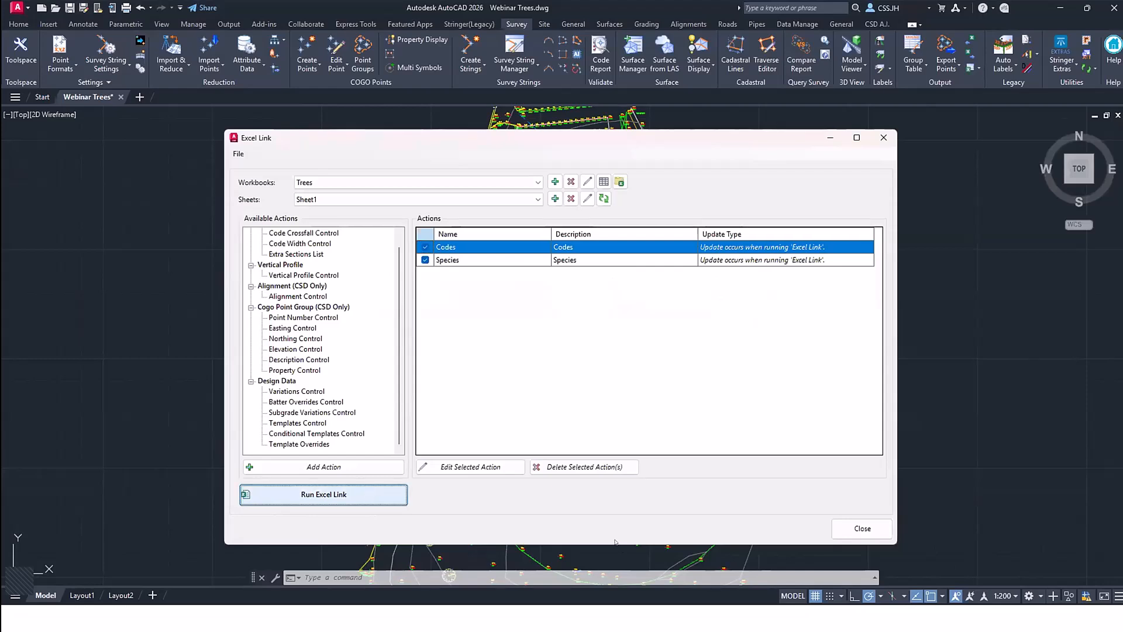
{"action": "left_click", "coordinate": [858, 529]}
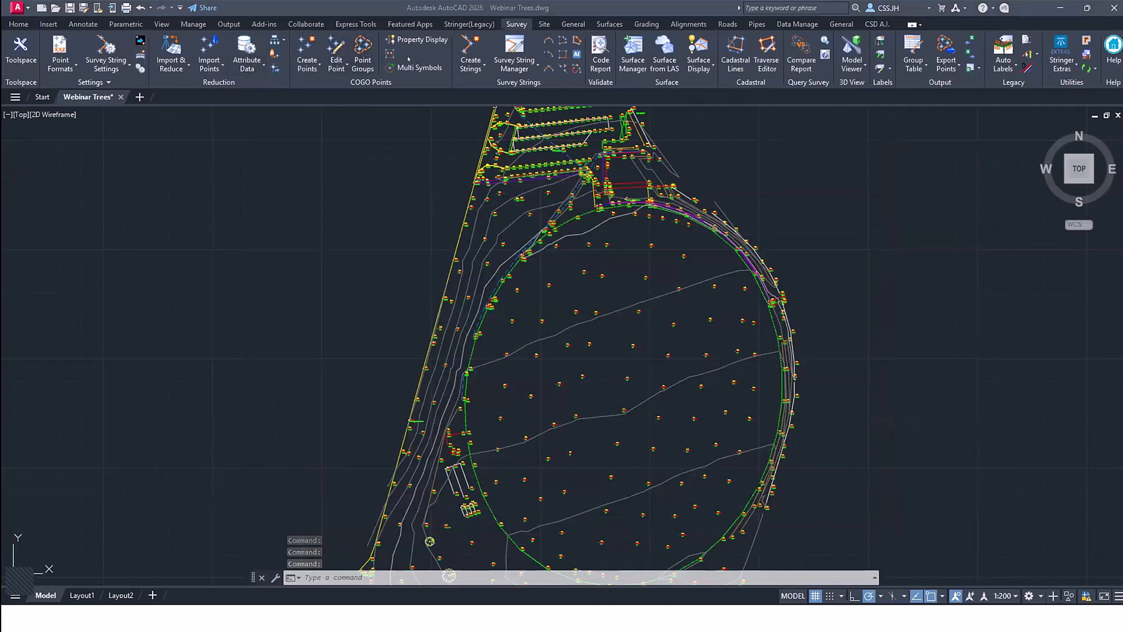
Step: Open the Trees point group's point list and examine the codes, species and location of points 1234 and 1246
{"action": "left_click", "coordinate": [20, 50]}
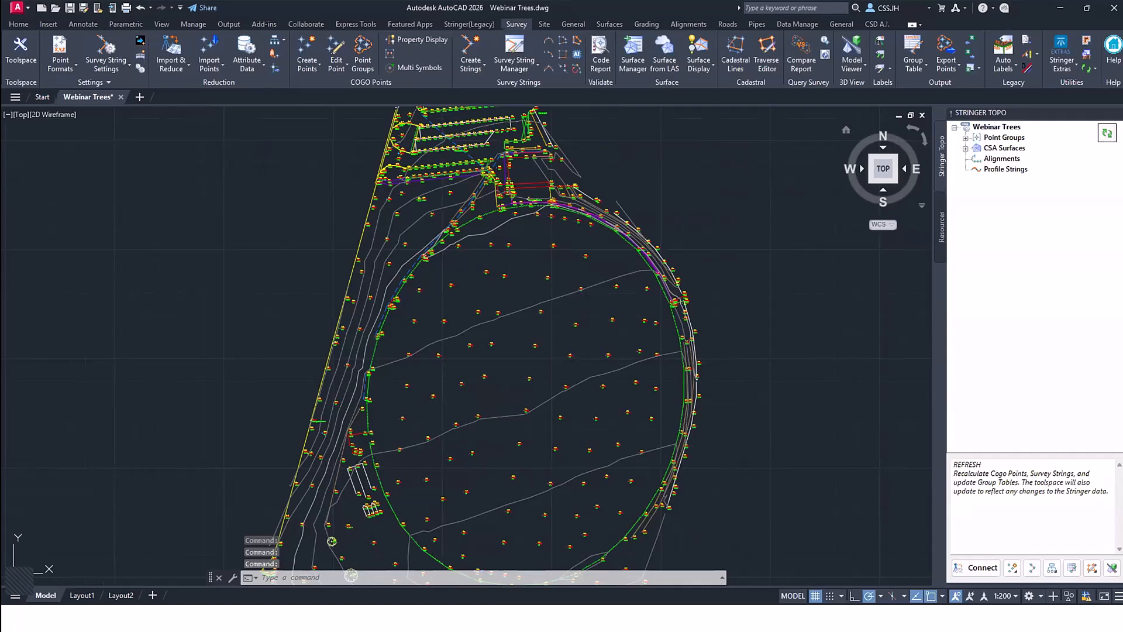
{"action": "left_click", "coordinate": [363, 53]}
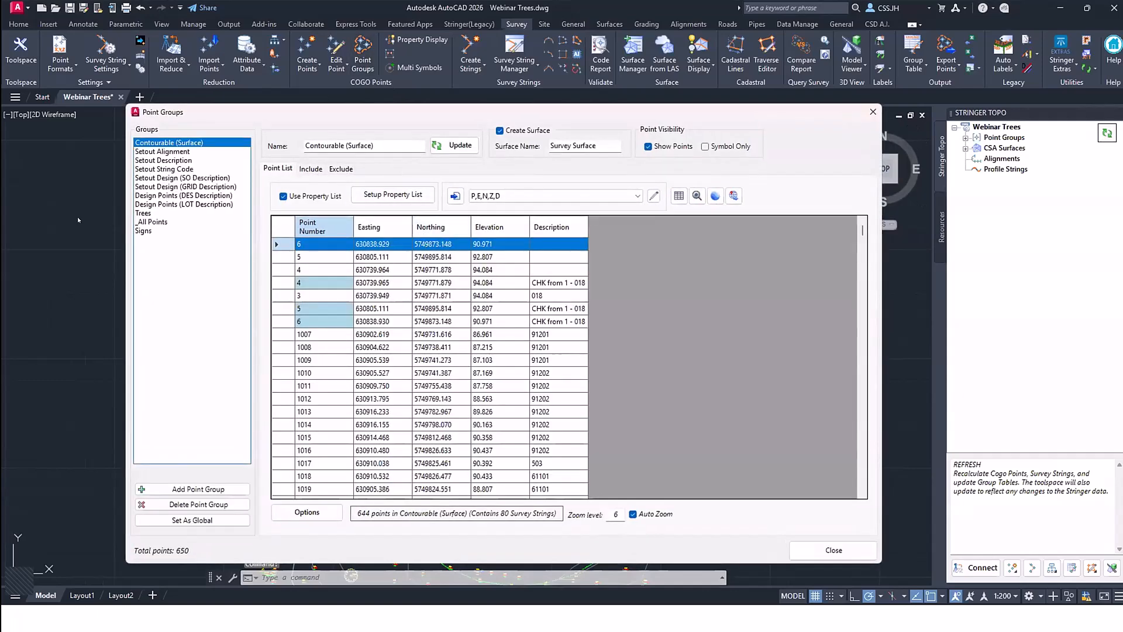
{"action": "left_click", "coordinate": [143, 214]}
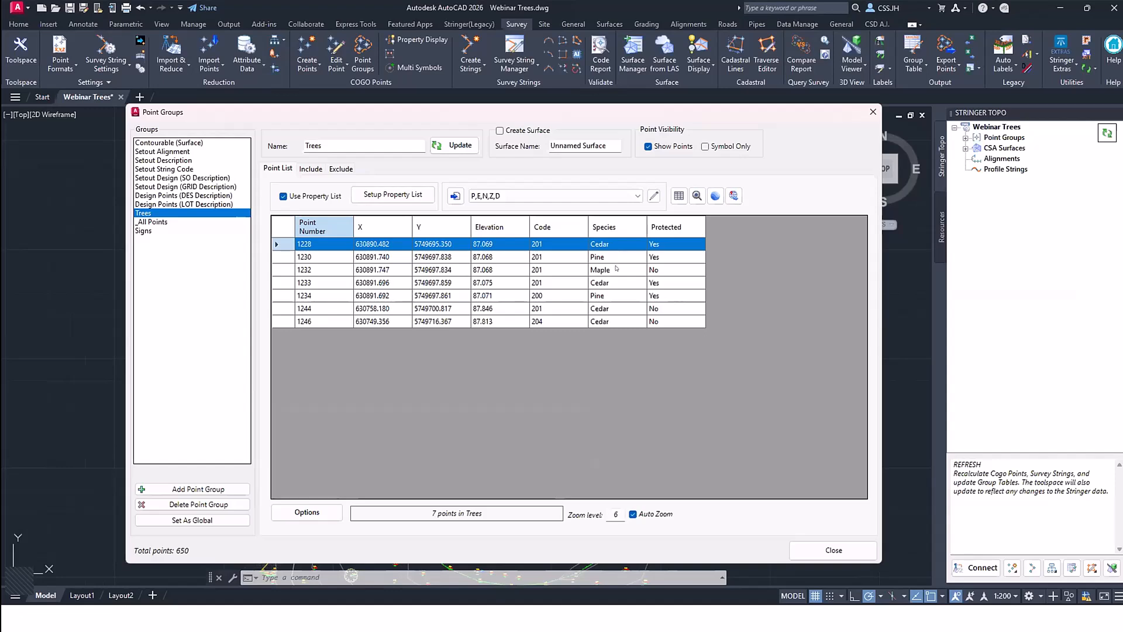
{"action": "left_click", "coordinate": [549, 296]}
{"action": "left_click", "coordinate": [557, 316]}
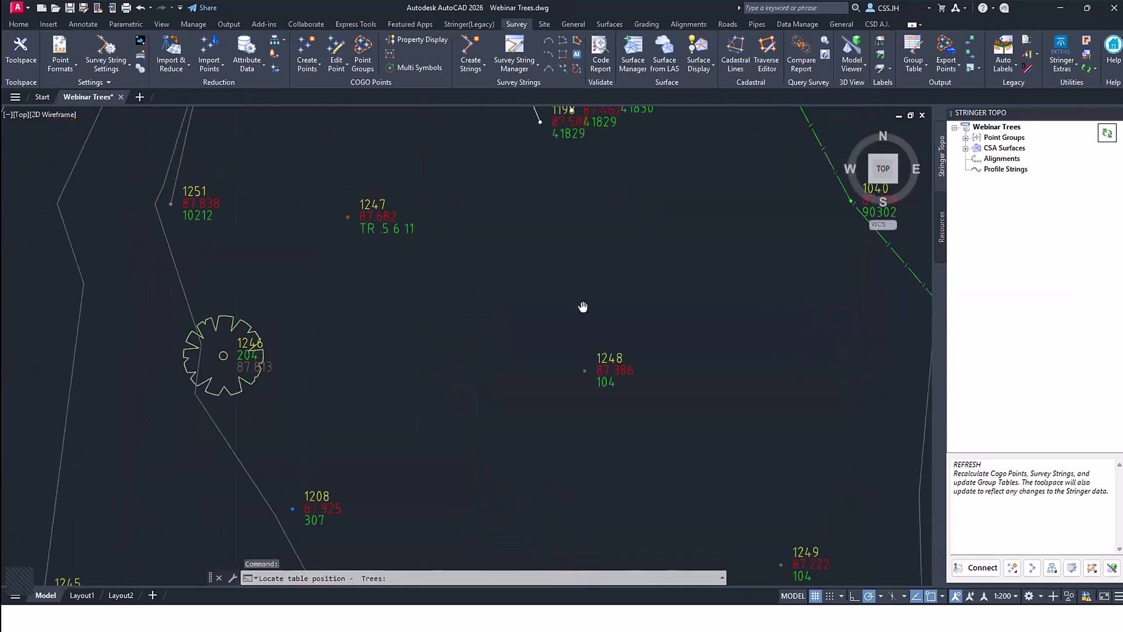
Step: Place a table of the Trees point group in the empty area east of the survey plan and close the Point Groups dialog
{"action": "left_click", "coordinate": [585, 327]}
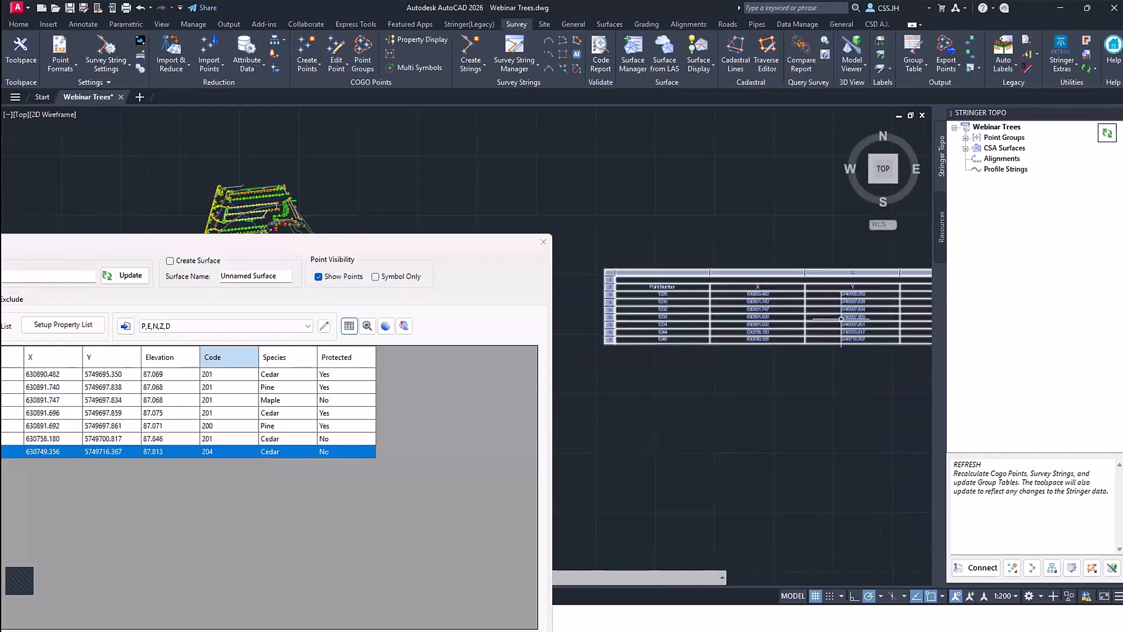
{"action": "scroll", "coordinate": [839, 335], "scroll_direction": "up", "scroll_amount": 3}
{"action": "middle_click_drag", "start_coordinate": [839, 335], "coordinate": [769, 337]}
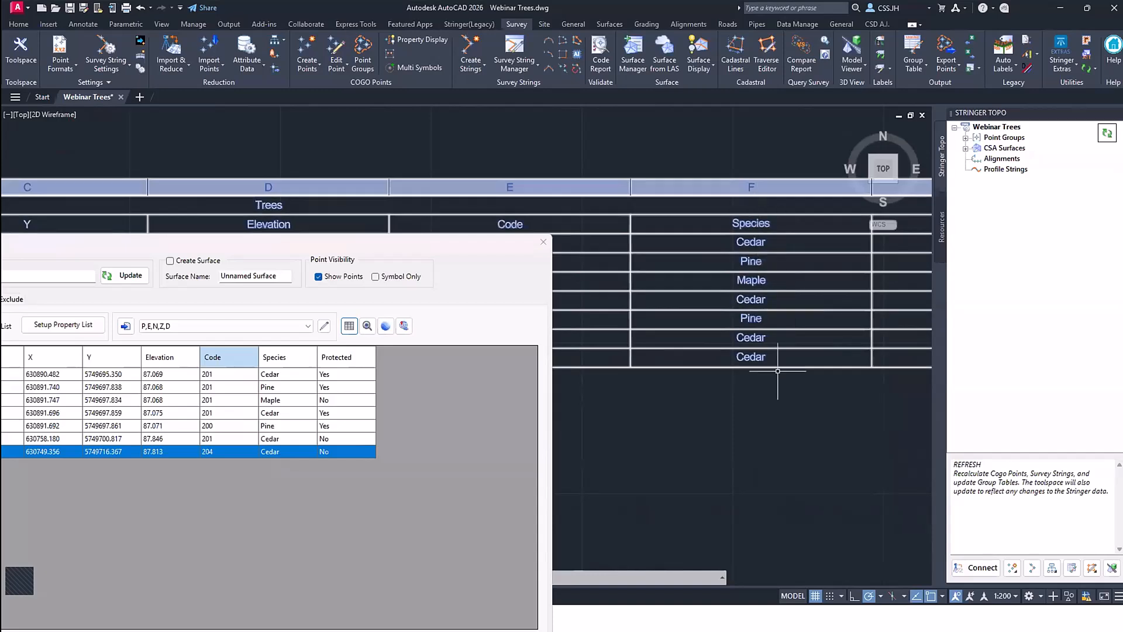
{"action": "mouse_move", "coordinate": [842, 338]}
{"action": "middle_mouse_down"}
{"action": "mouse_move", "coordinate": [709, 342]}
{"action": "mouse_move", "coordinate": [990, 344]}
{"action": "middle_mouse_up"}
{"action": "left_click", "coordinate": [678, 227]}
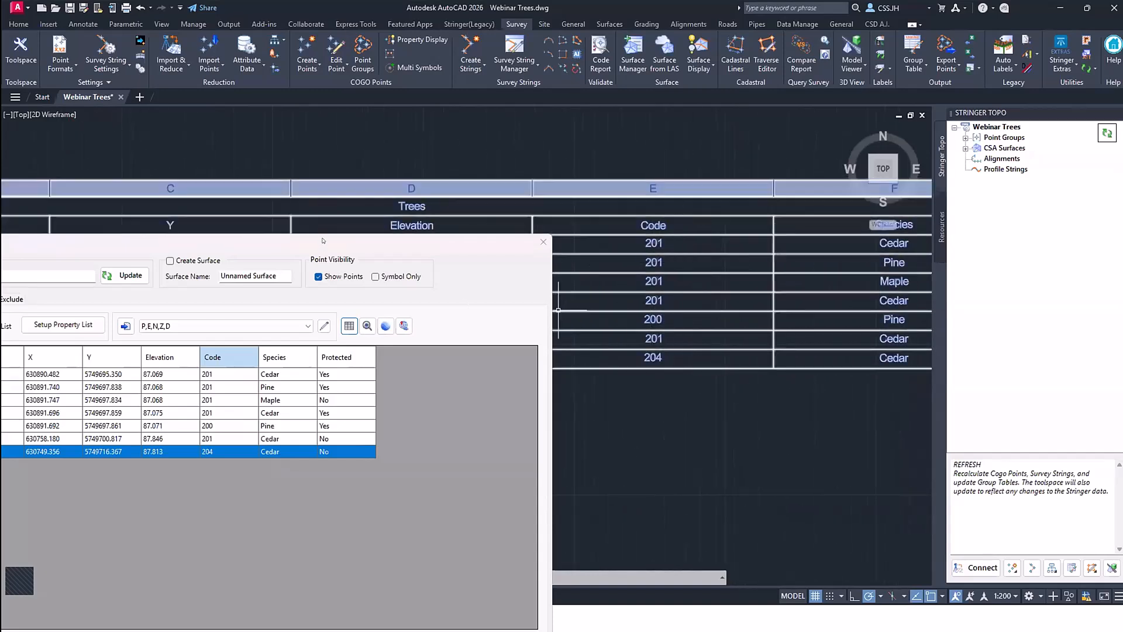
{"action": "left_click_drag", "start_coordinate": [667, 114], "coordinate": [445, 116]}
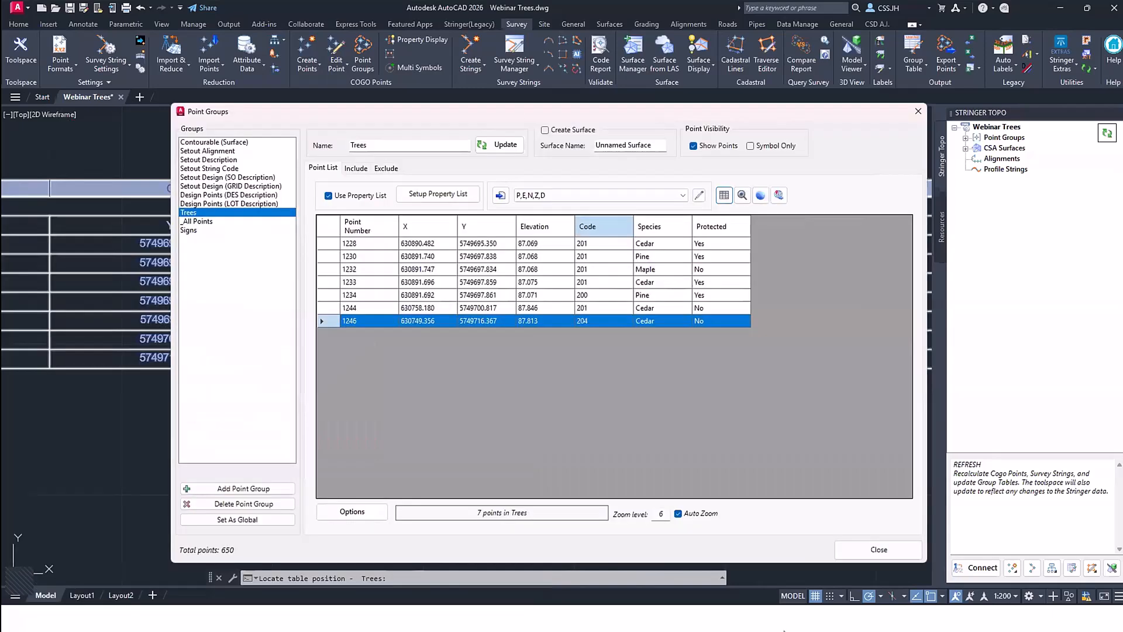
{"action": "left_click", "coordinate": [859, 549]}
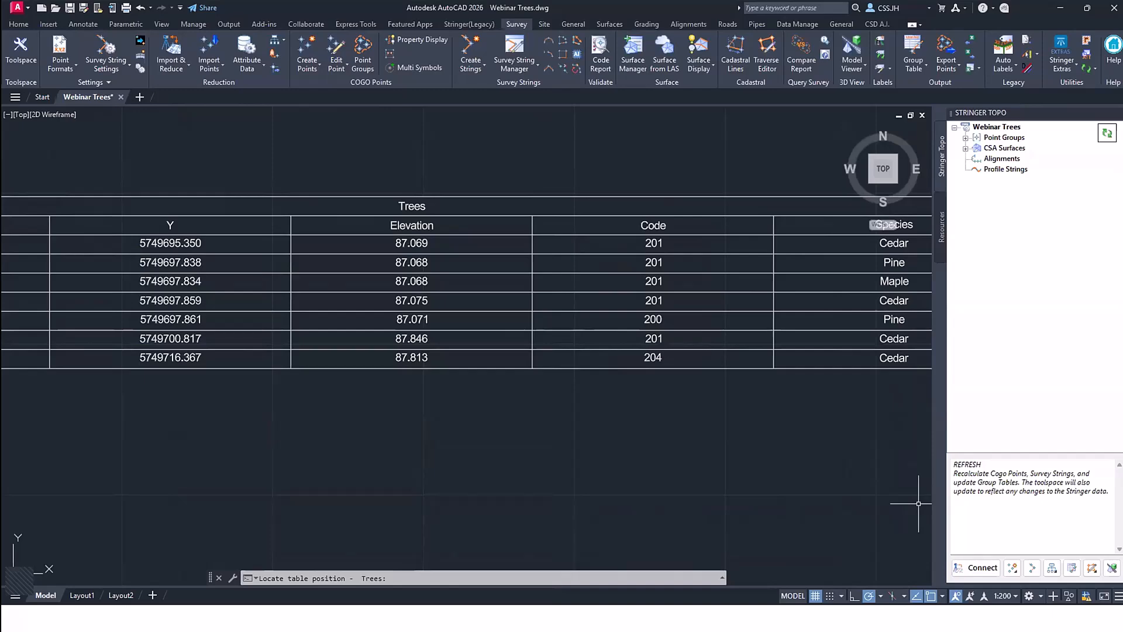
Step: Switch to the PowerPoint slide show and advance to the "Attributes & Excel Link" slide
{"action": "key", "text": "alt+Tab"}
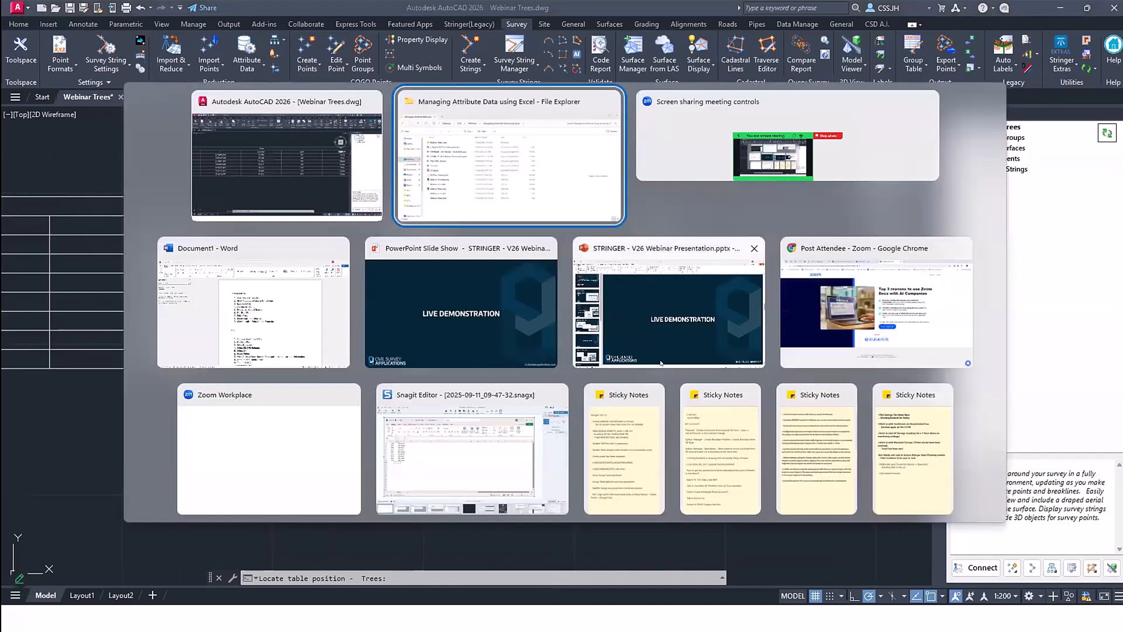
{"action": "left_click", "coordinate": [461, 302]}
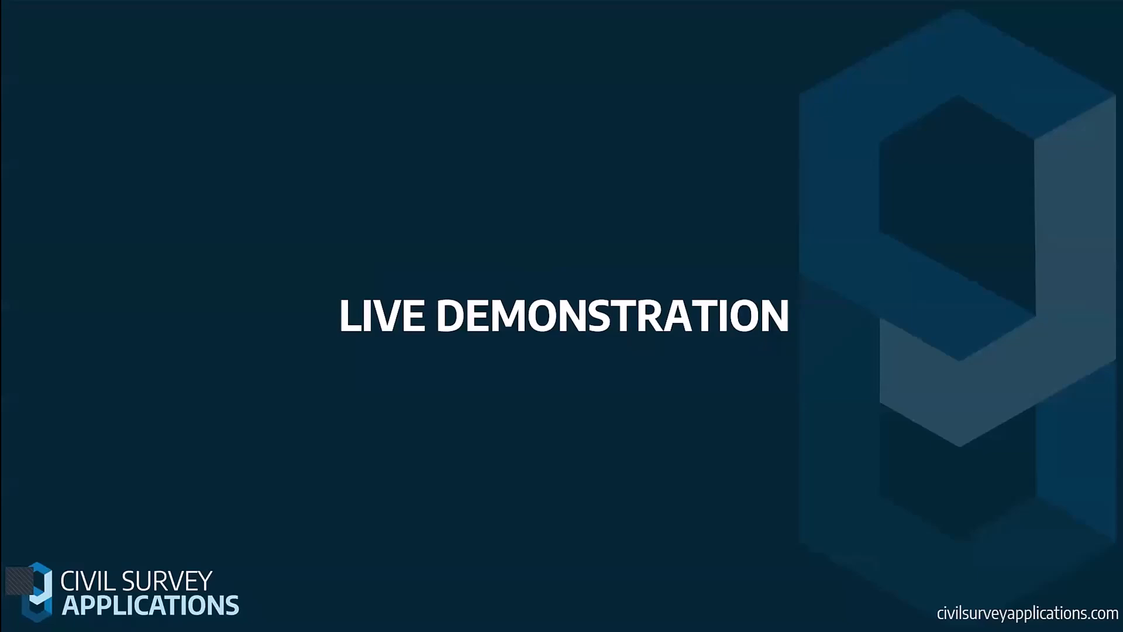
{"action": "key", "text": "Right"}
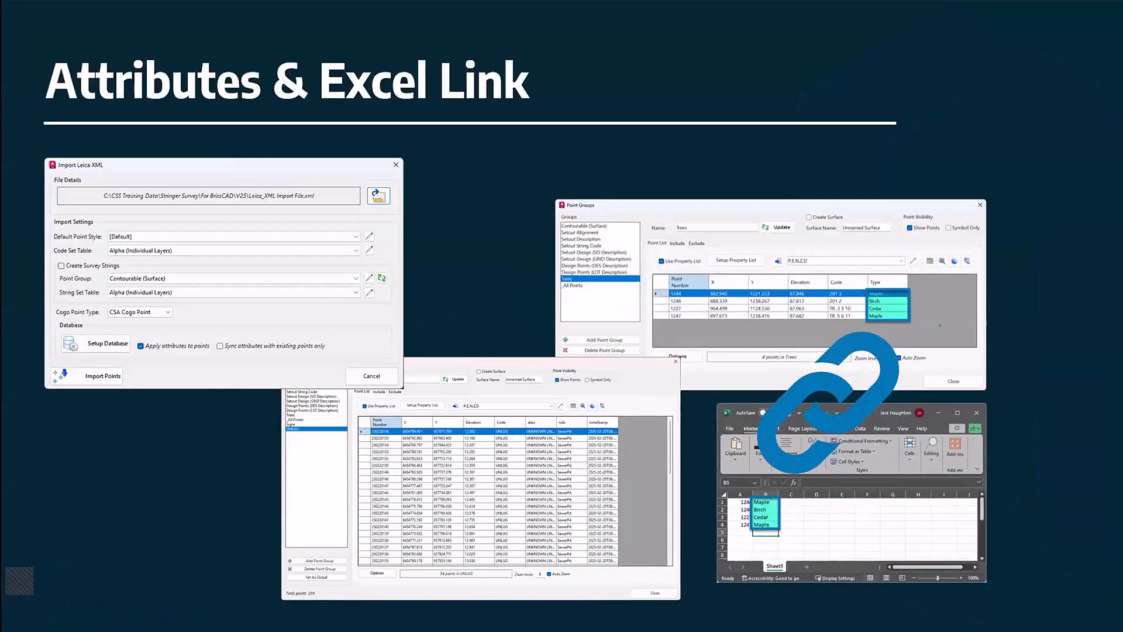
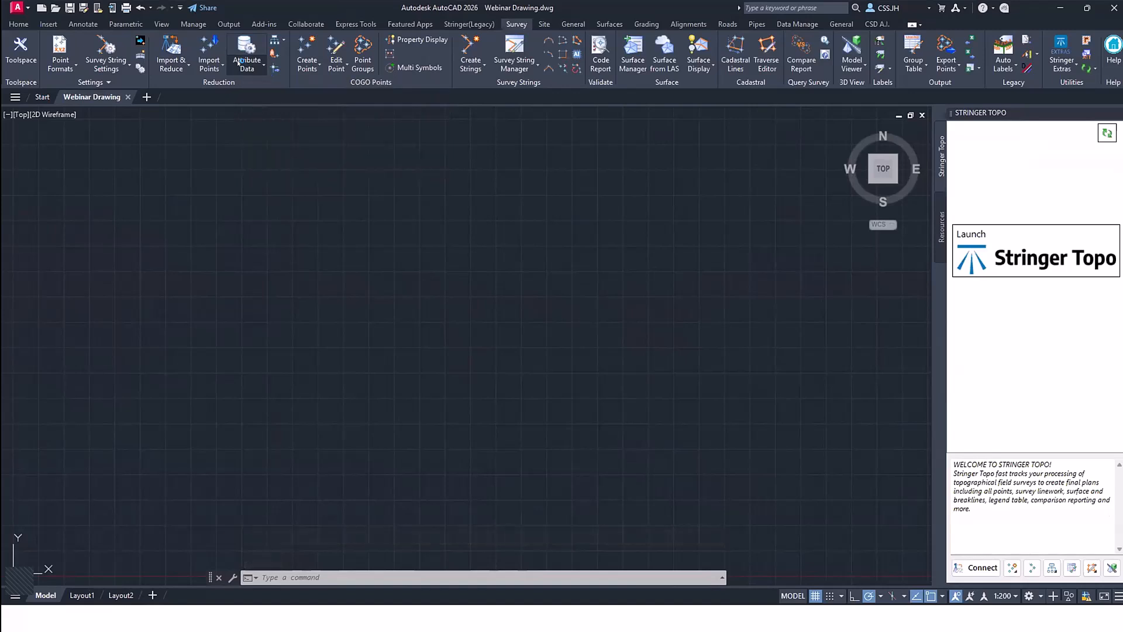
Step: Start a Leica XML import and link the drawing to the Webinar Trees Civil Survey Applications project
{"action": "left_click", "coordinate": [240, 62]}
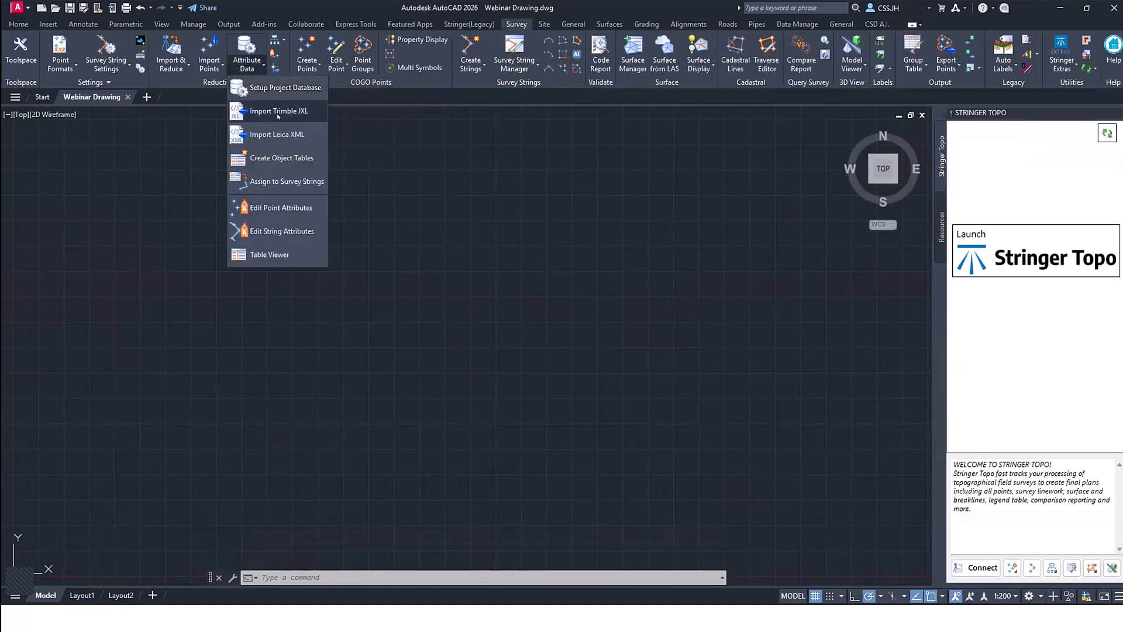
{"action": "left_click", "coordinate": [278, 134]}
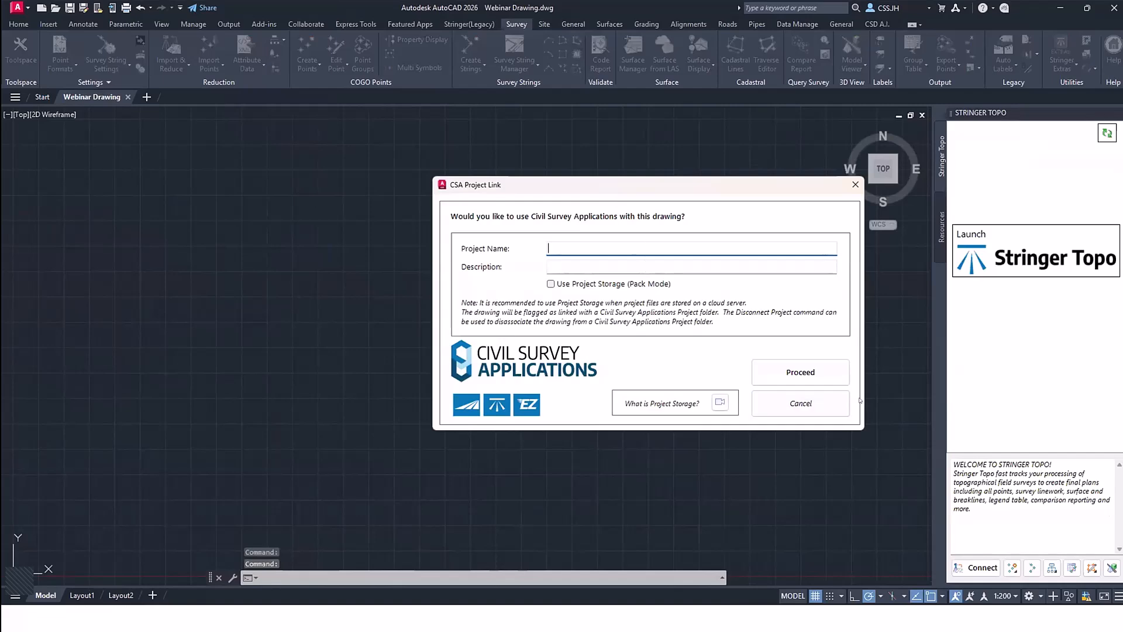
{"action": "left_click", "coordinate": [822, 379]}
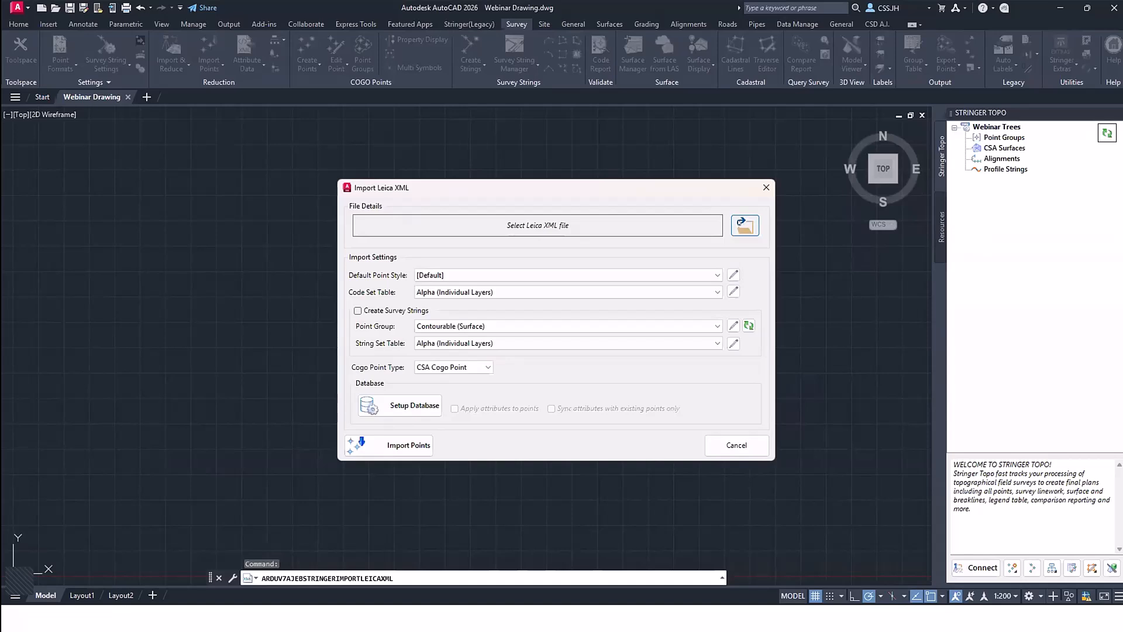
Step: Select Leica_XML Import File.xml from C:\CSS Training Data\Stringer Survey\For BricsCAD\V25 as the file to import
{"action": "left_click", "coordinate": [742, 224]}
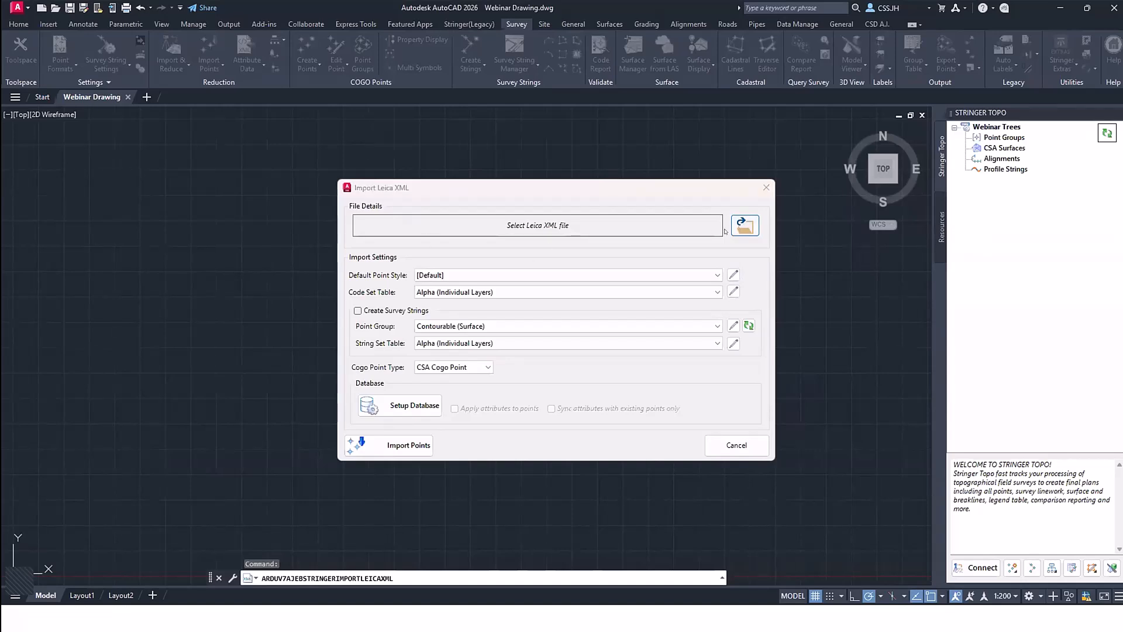
{"action": "scroll", "coordinate": [399, 400], "scroll_direction": "down", "scroll_amount": 5}
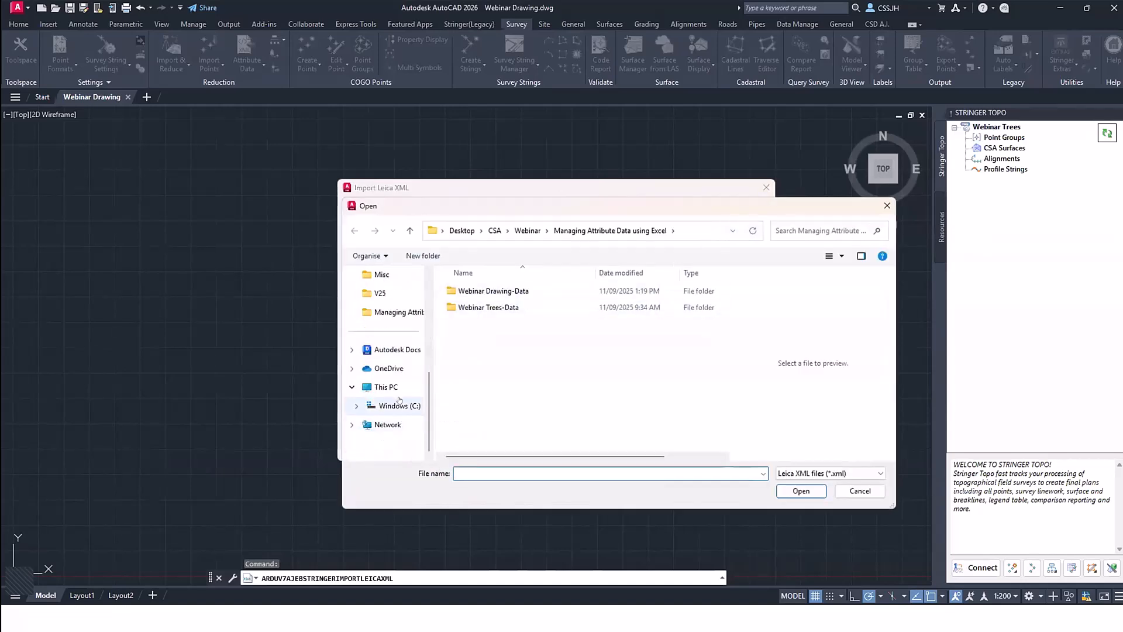
{"action": "left_click", "coordinate": [400, 404]}
{"action": "left_click", "coordinate": [494, 372]}
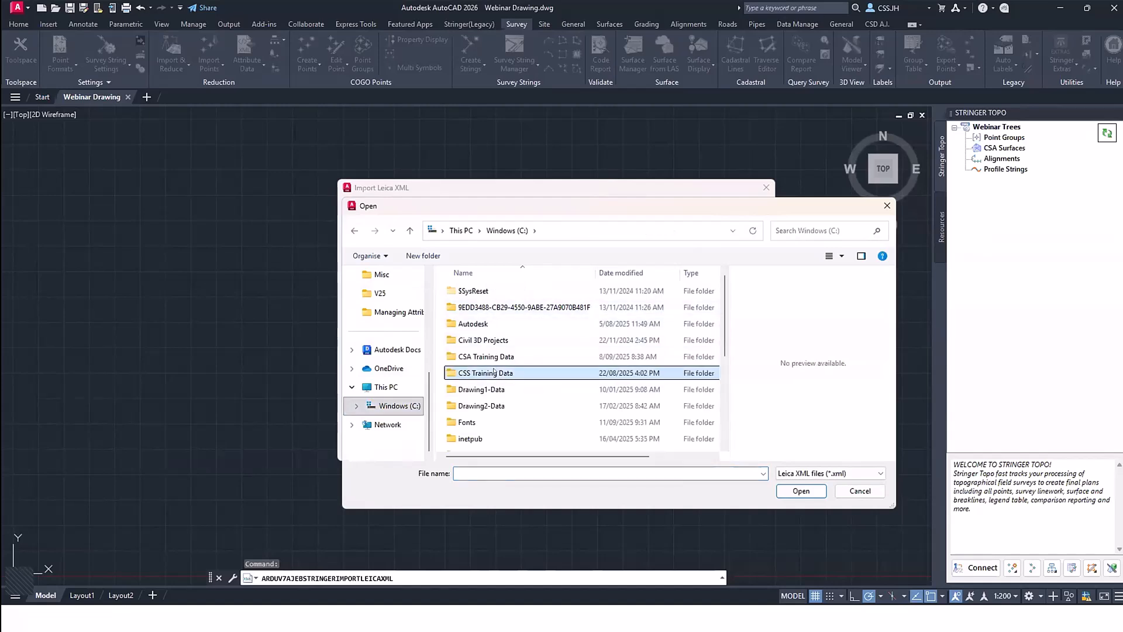
{"action": "double_click", "coordinate": [494, 372]}
{"action": "double_click", "coordinate": [498, 340]}
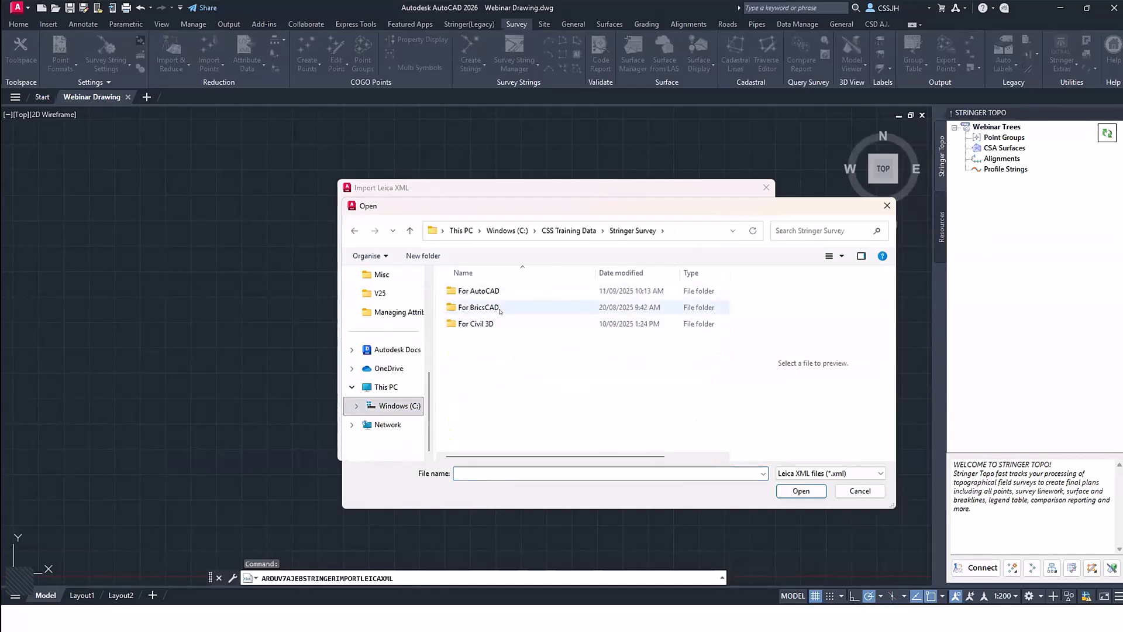
{"action": "double_click", "coordinate": [499, 308]}
{"action": "double_click", "coordinate": [492, 294]}
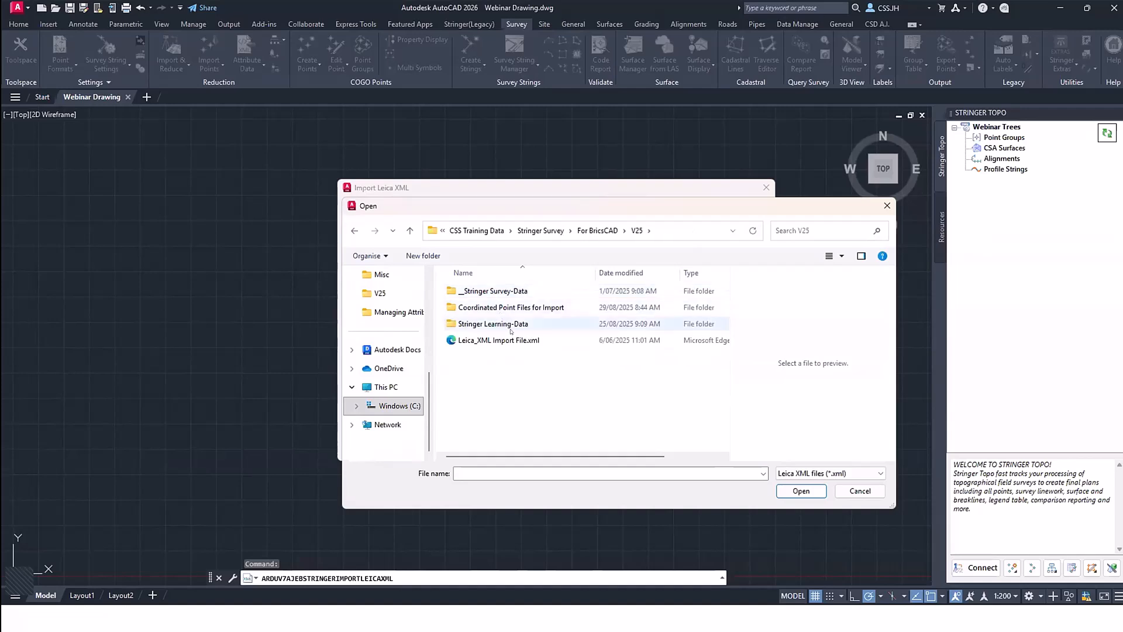
{"action": "left_click", "coordinate": [465, 341]}
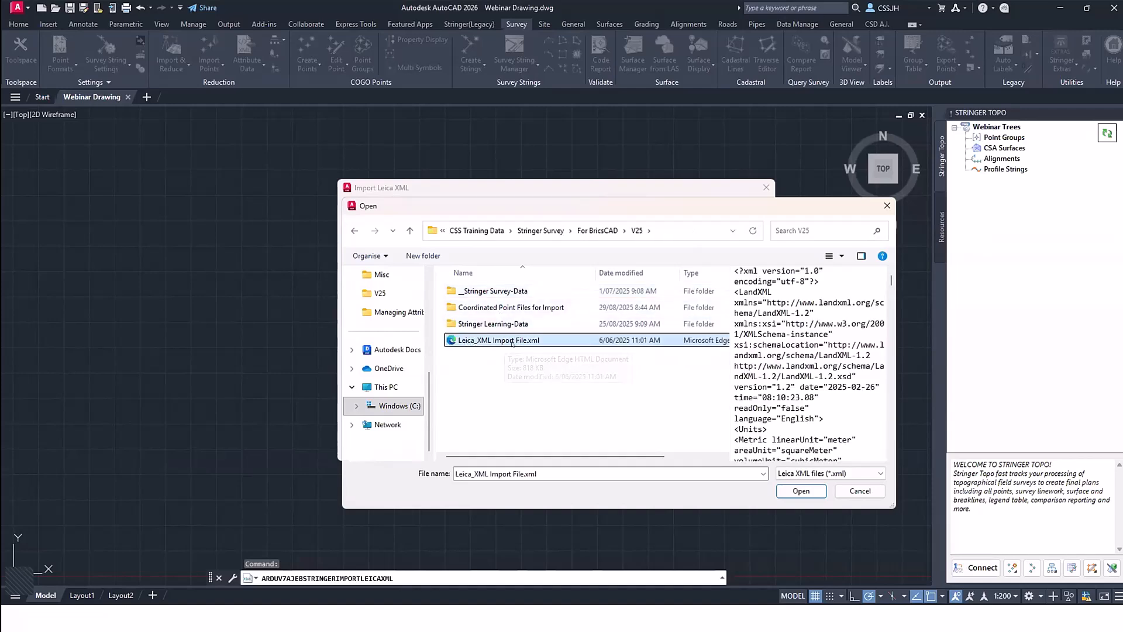
{"action": "double_click", "coordinate": [510, 341]}
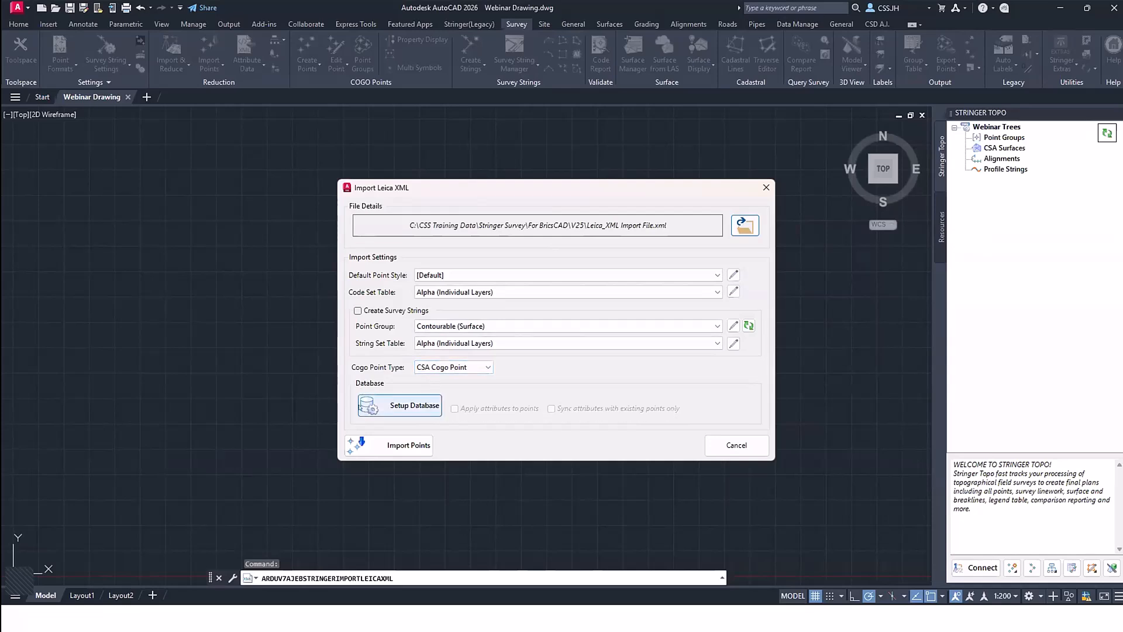
Step: Start setting up a new project database for the import and choose XML-JXL Schema as its schema
{"action": "left_click", "coordinate": [426, 409]}
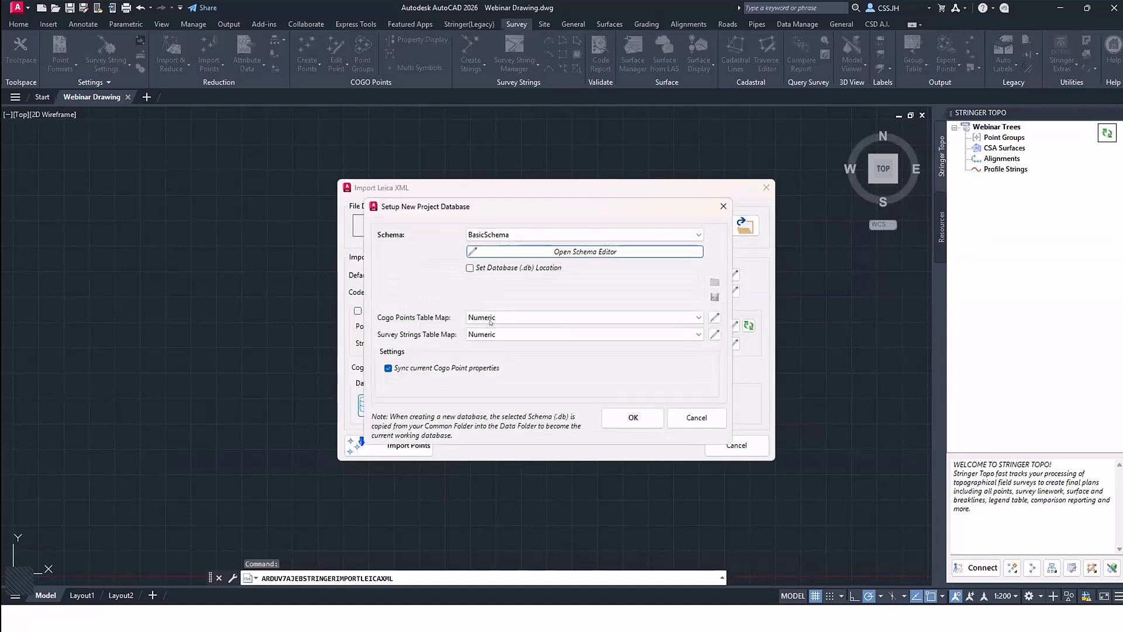
{"action": "left_click", "coordinate": [511, 235]}
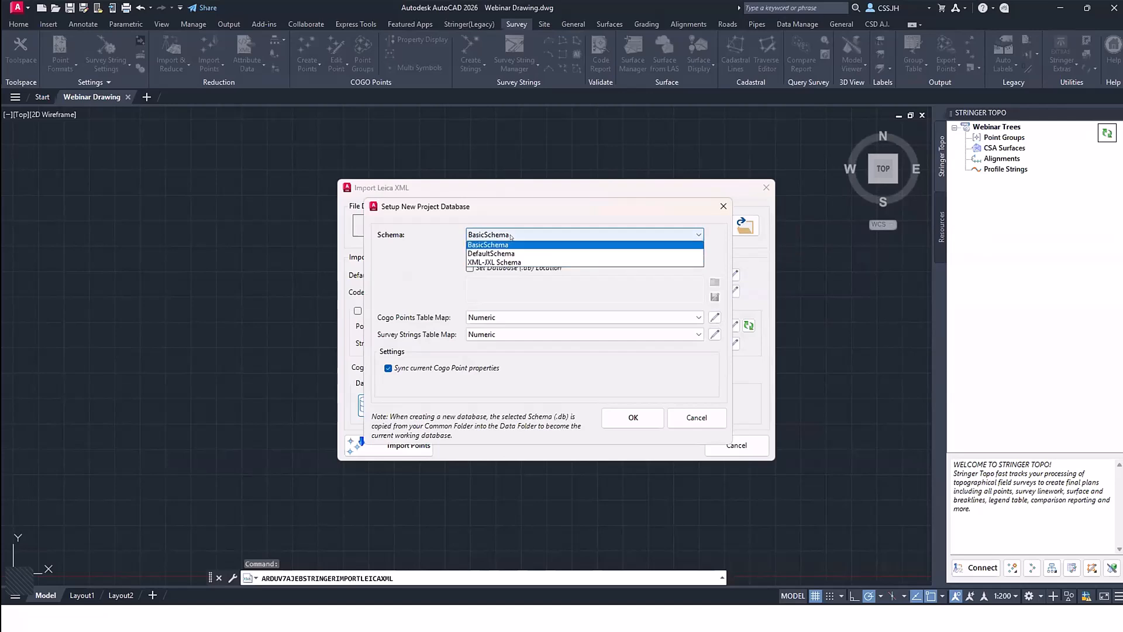
{"action": "left_click", "coordinate": [503, 265]}
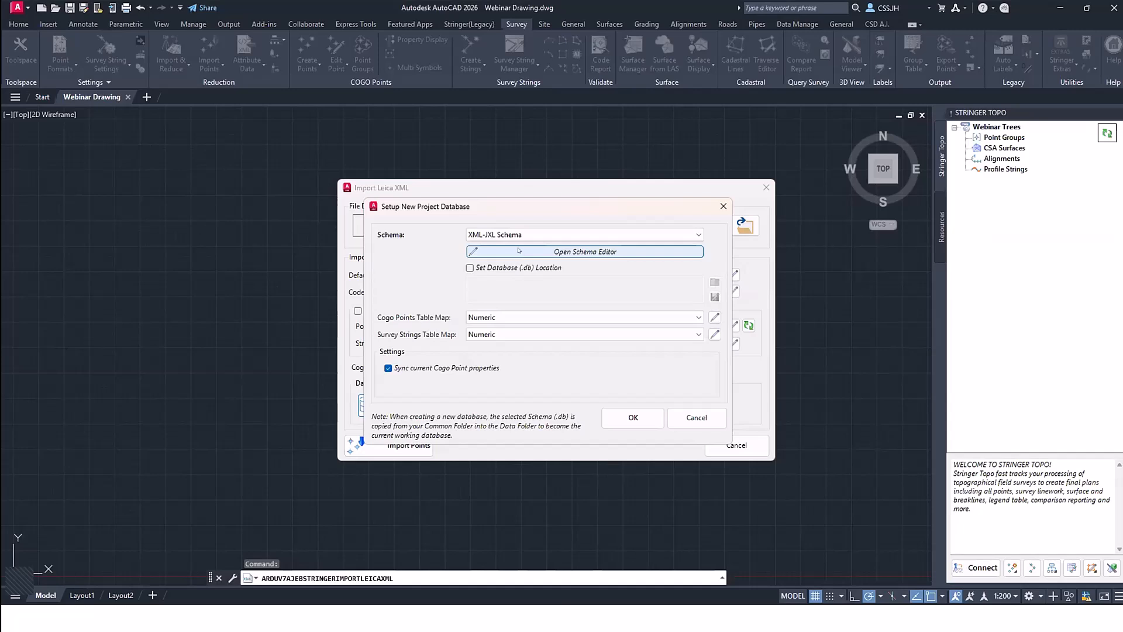
Step: Open XML-JXL Schema.db in the Schema Editor to check it, then accept the database setup and import the Leica points
{"action": "left_click", "coordinate": [519, 251]}
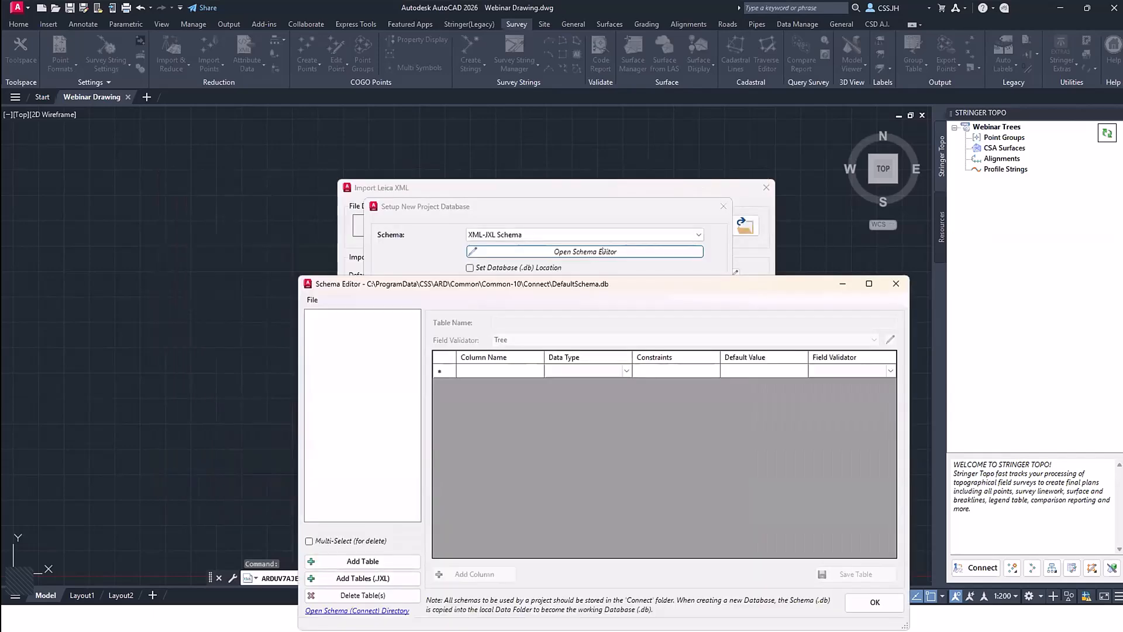
{"action": "left_click", "coordinate": [313, 300]}
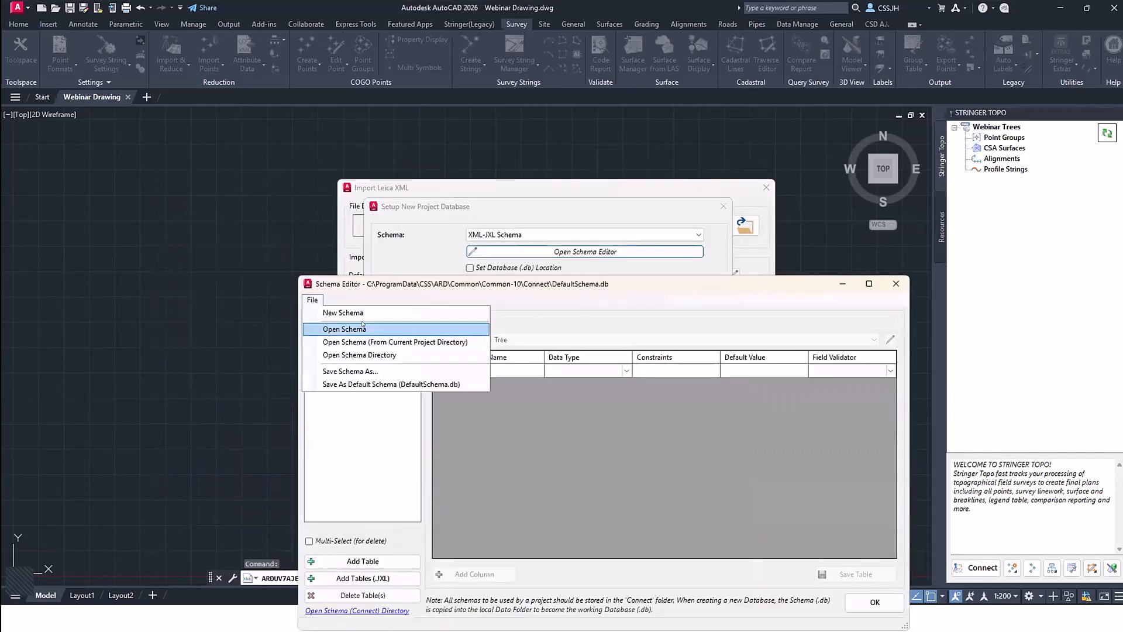
{"action": "left_click", "coordinate": [345, 329]}
{"action": "double_click", "coordinate": [577, 409]}
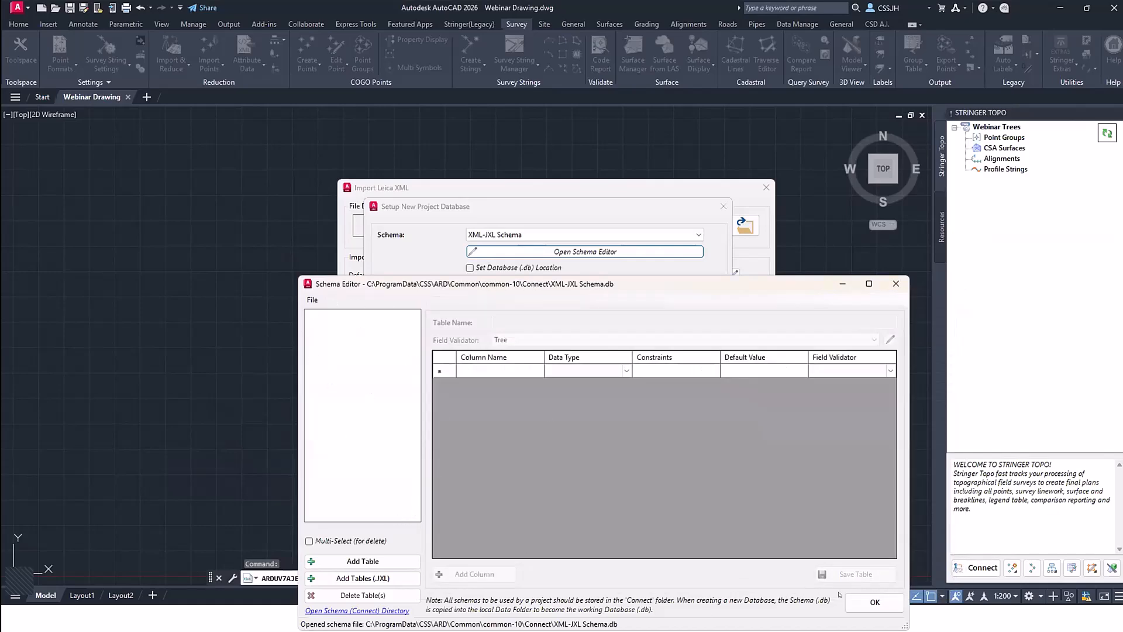
{"action": "left_click", "coordinate": [874, 602]}
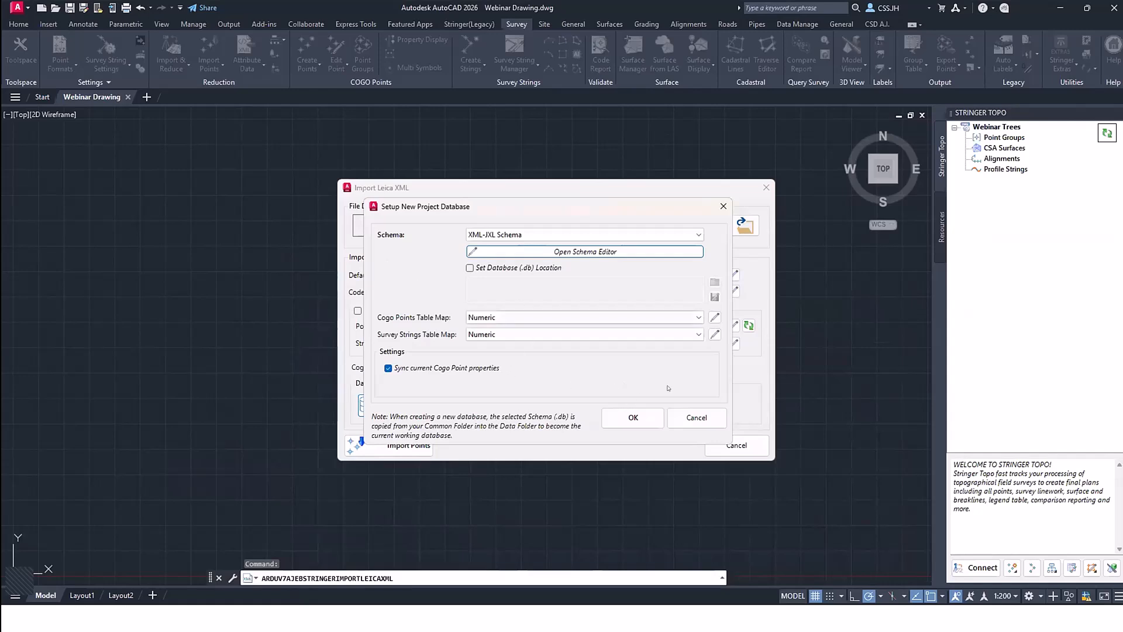
{"action": "left_click", "coordinate": [632, 417]}
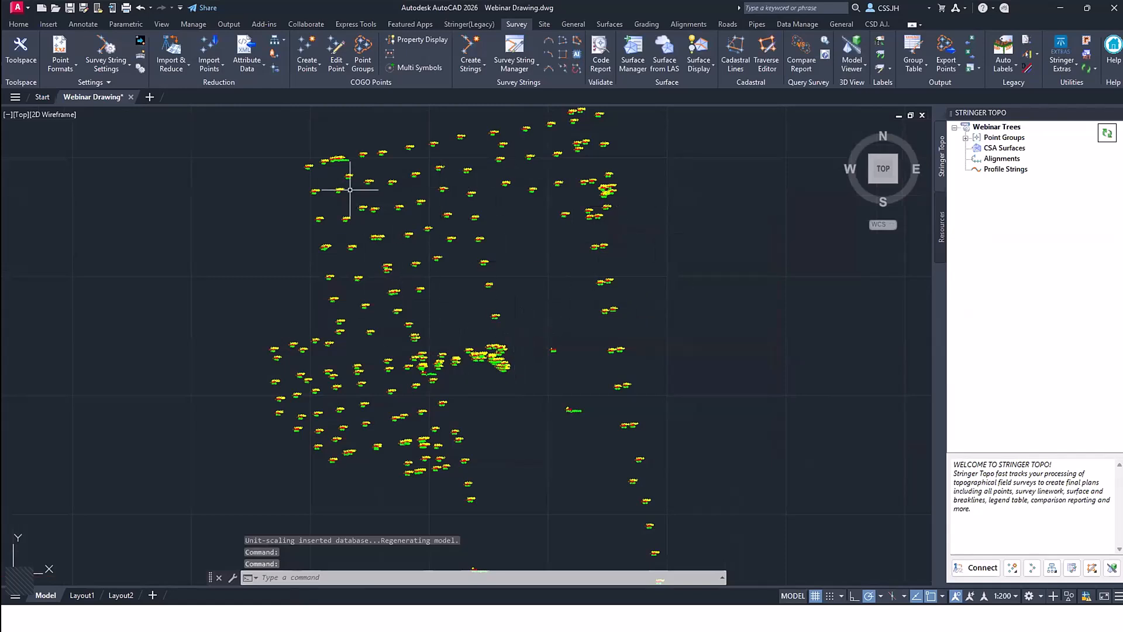
Step: Open the Table Viewer for Cogo Points and display the UNLUG table
{"action": "left_click", "coordinate": [247, 68]}
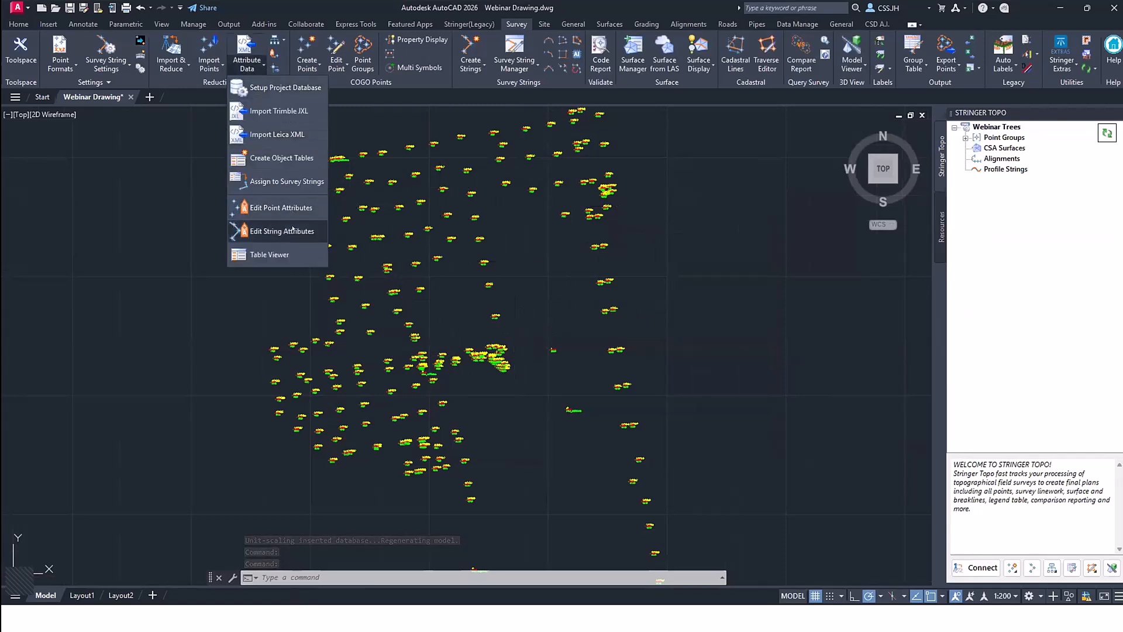
{"action": "left_click", "coordinate": [268, 255]}
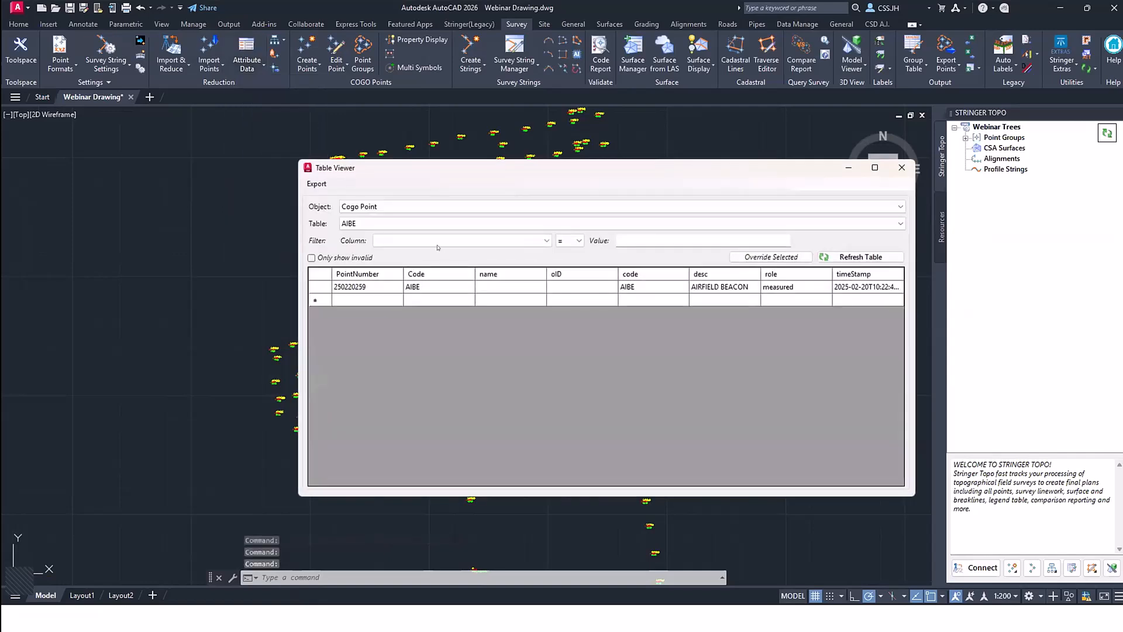
{"action": "left_click", "coordinate": [418, 222]}
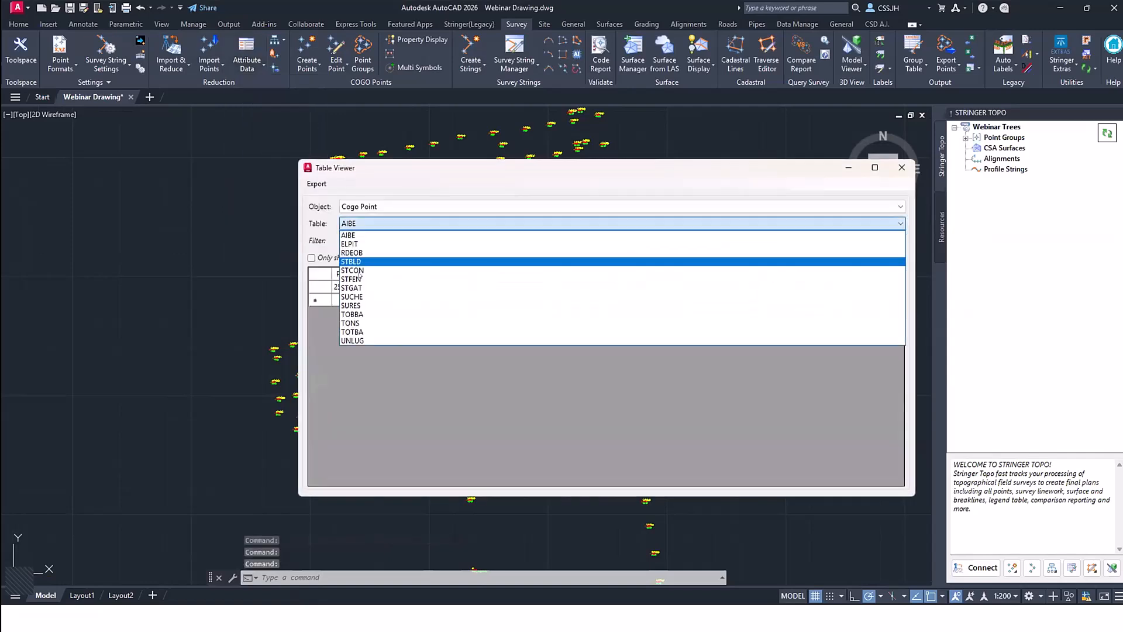
{"action": "left_click", "coordinate": [388, 340]}
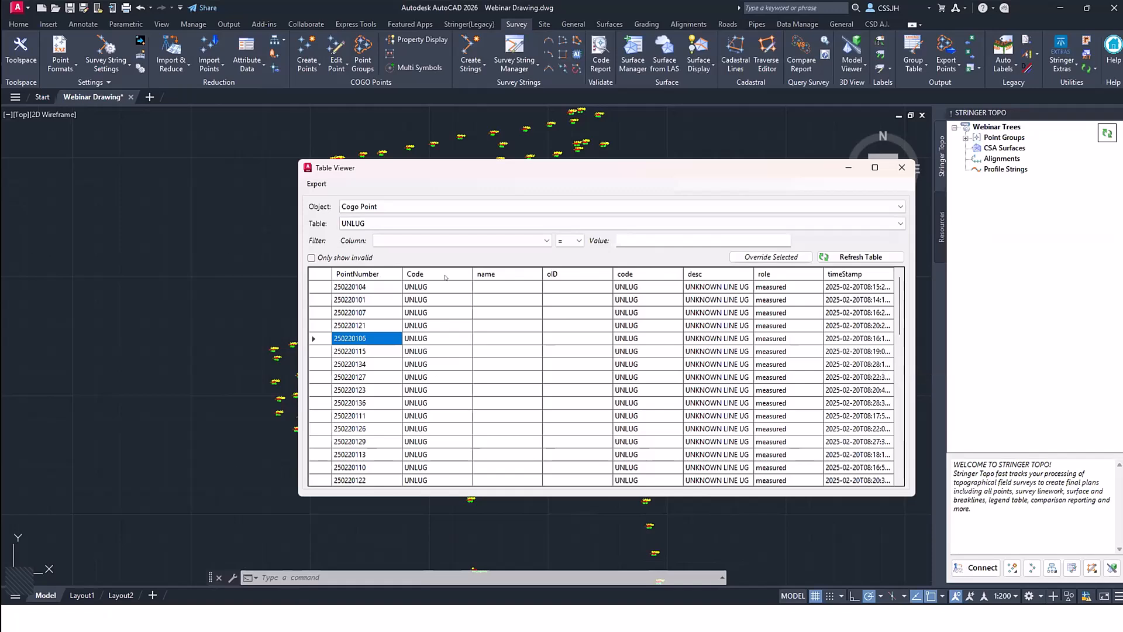
Step: Enter Mark2 as the name of point 250220104 in the UNLUG table, try editing its code cell, and close the Table Viewer
{"action": "left_click", "coordinate": [505, 286]}
{"action": "left_click", "coordinate": [506, 286]}
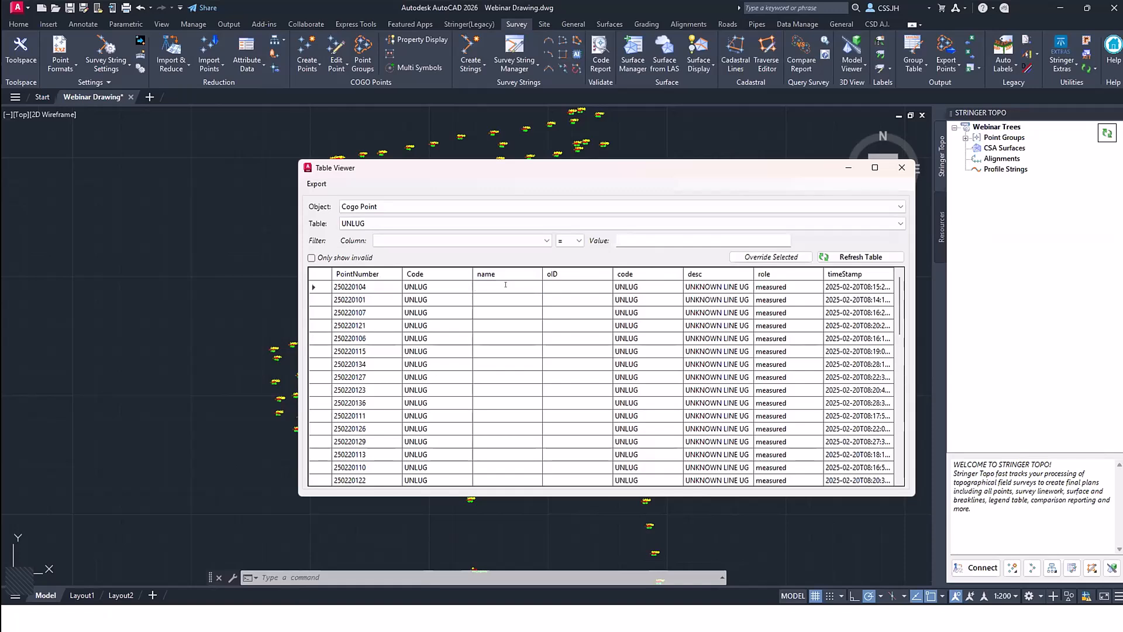
{"action": "type", "text": "Mark2"}
{"action": "left_click", "coordinate": [654, 286]}
{"action": "left_click", "coordinate": [647, 285]}
{"action": "key", "text": "BackSpace"}
{"action": "left_click", "coordinate": [902, 168]}
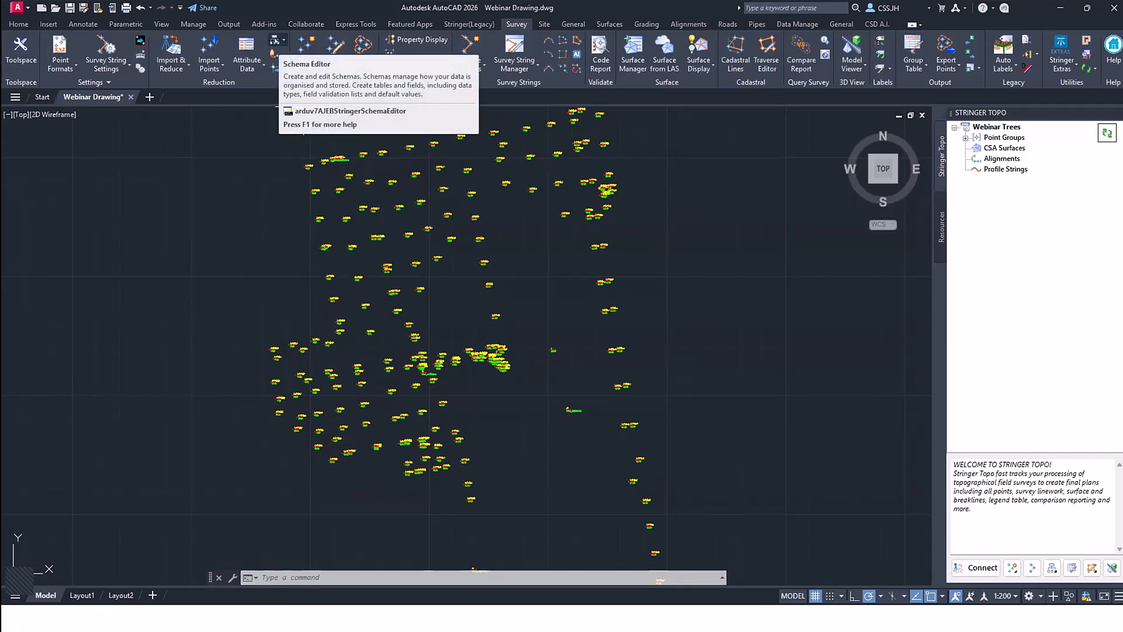
Step: Open the current database in the Schema Editor, examine its tables, columns and schema saving options, and close it
{"action": "left_click", "coordinate": [279, 41]}
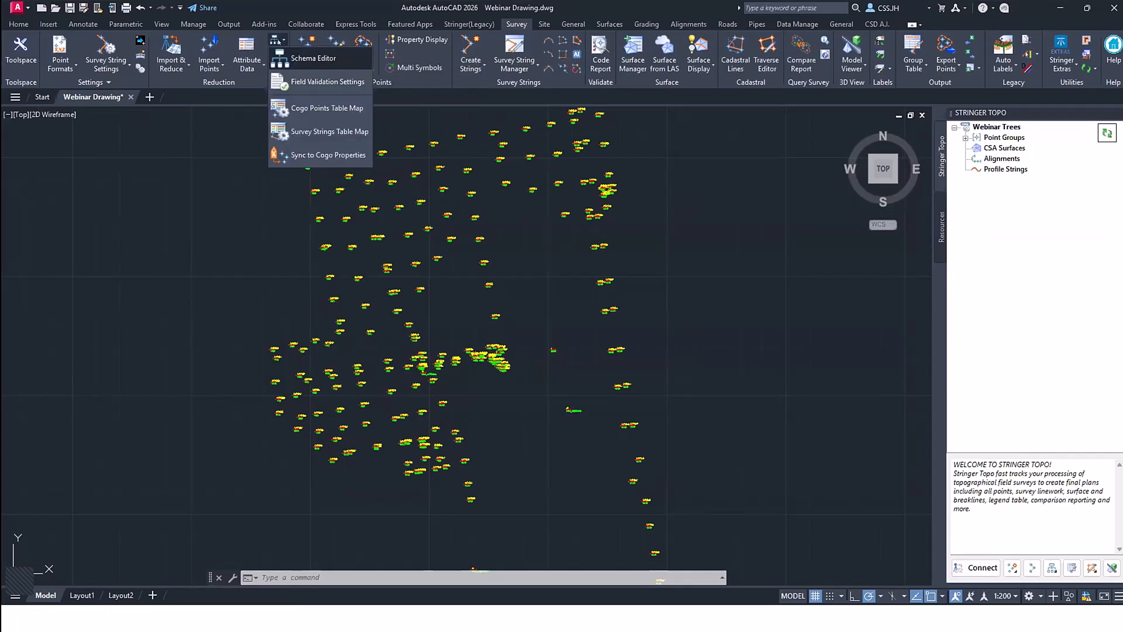
{"action": "left_click", "coordinate": [314, 59]}
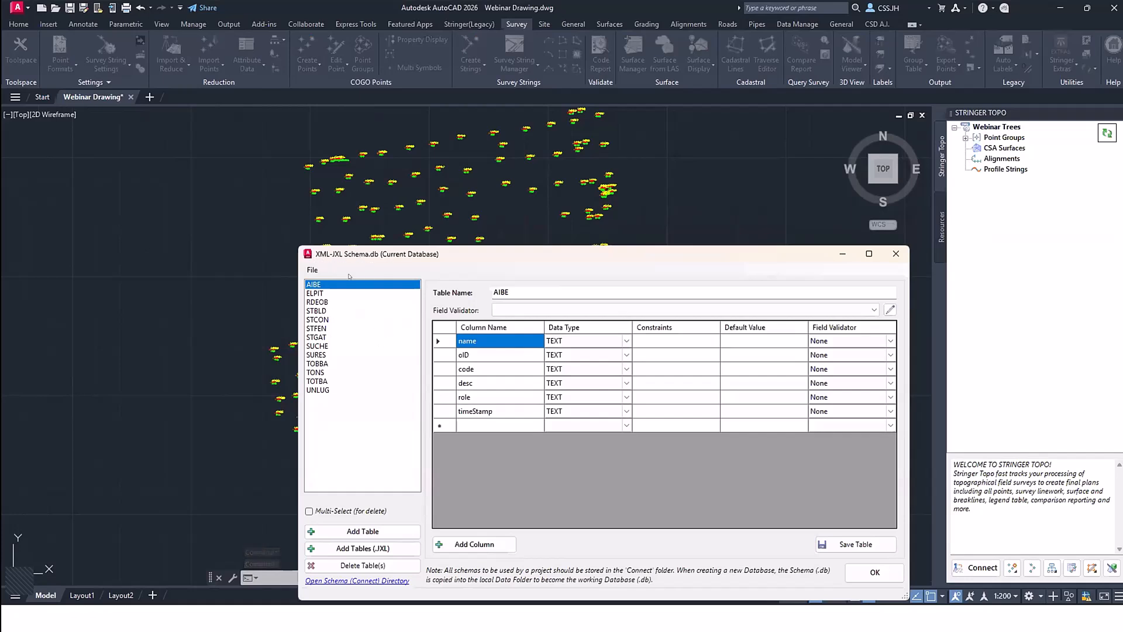
{"action": "left_click", "coordinate": [313, 269]}
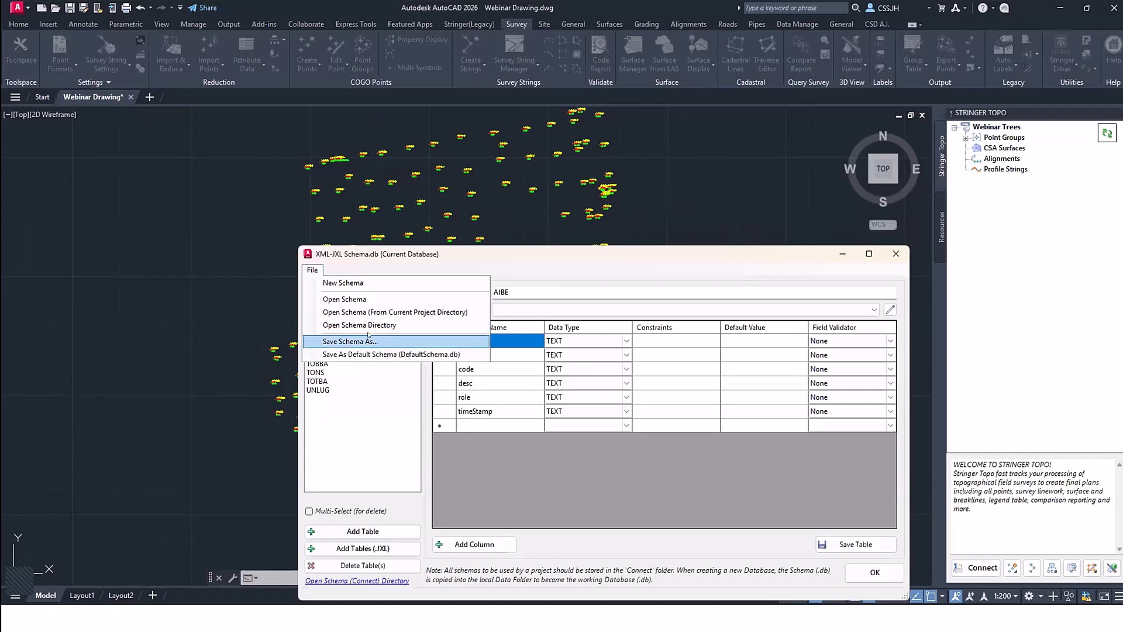
{"action": "left_click", "coordinate": [577, 267]}
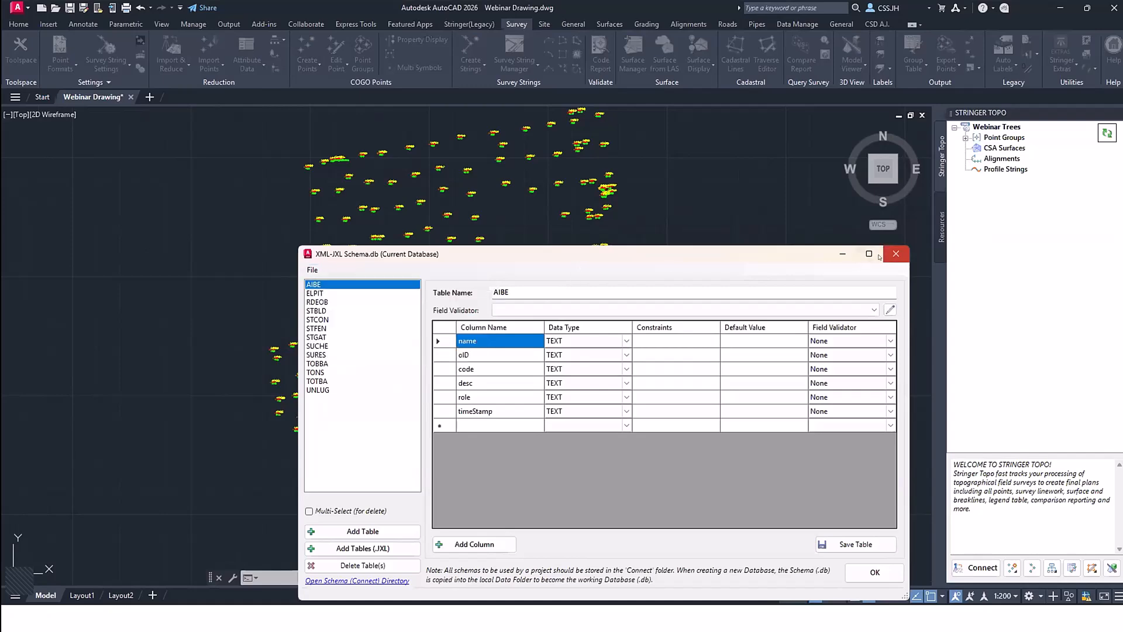
{"action": "left_click", "coordinate": [895, 253]}
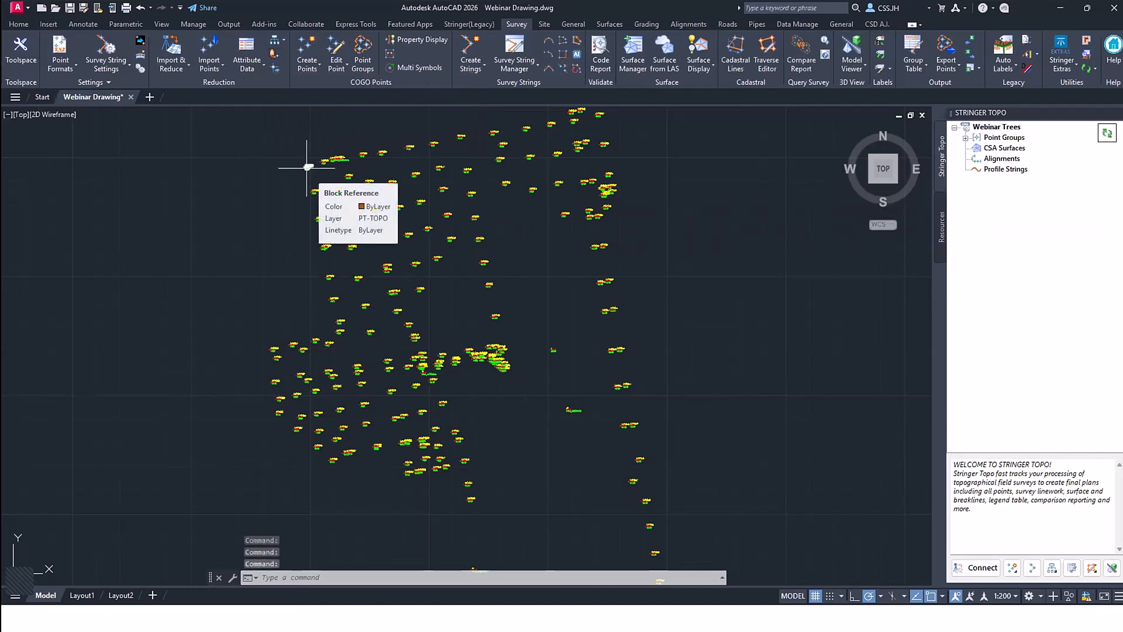
Step: Add a point group named UNLUG
{"action": "left_click", "coordinate": [363, 53]}
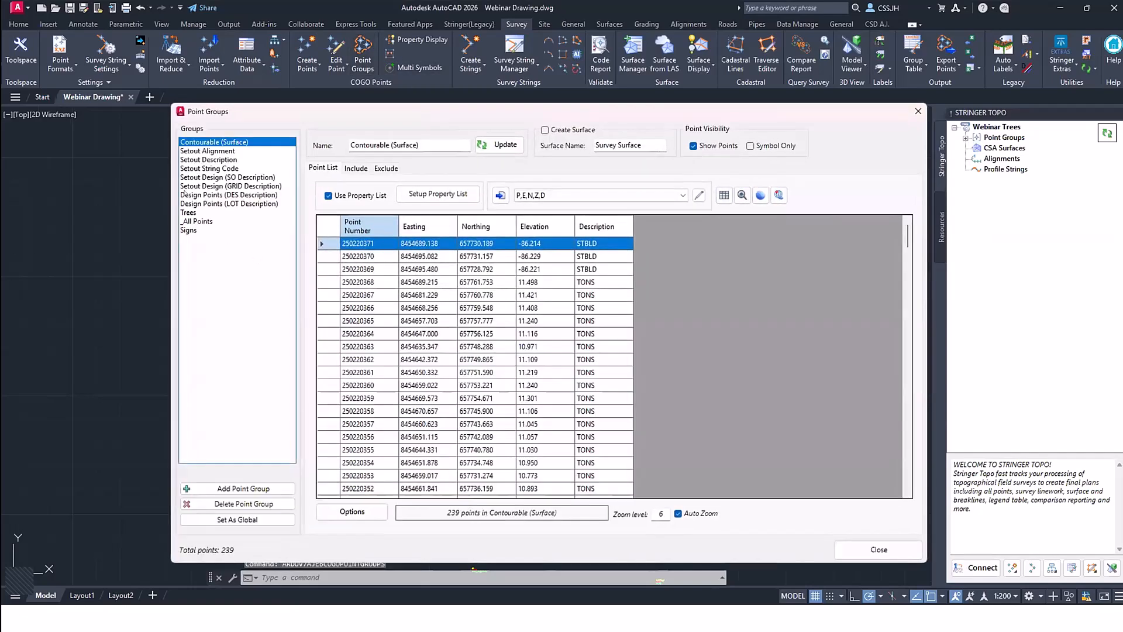
{"action": "left_click", "coordinate": [241, 488]}
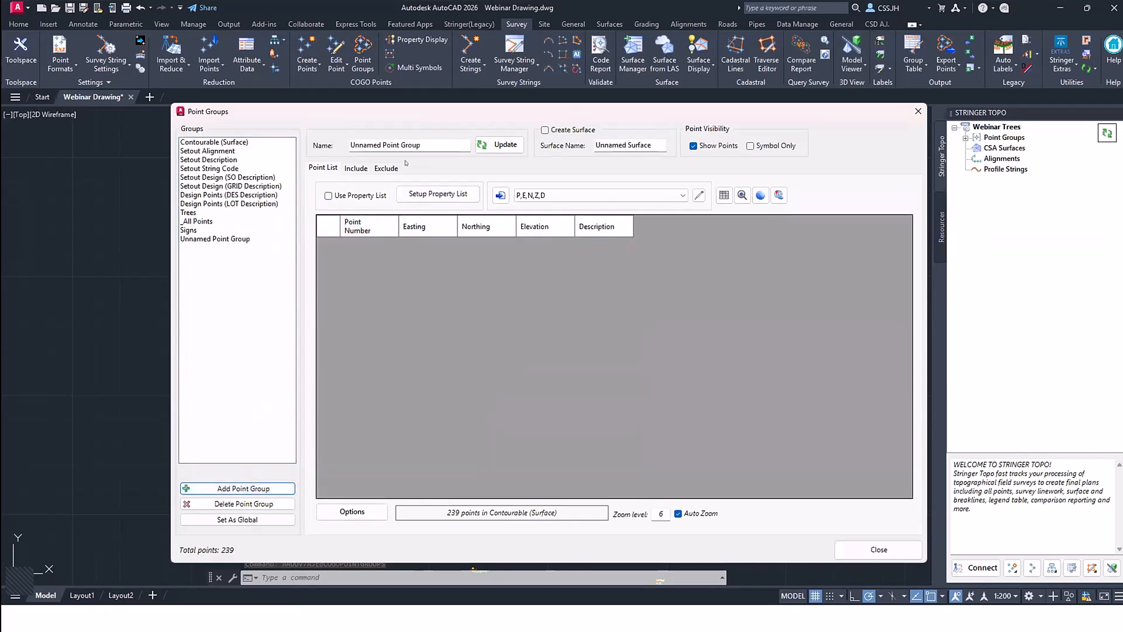
{"action": "type", "text": "UNLUG"}
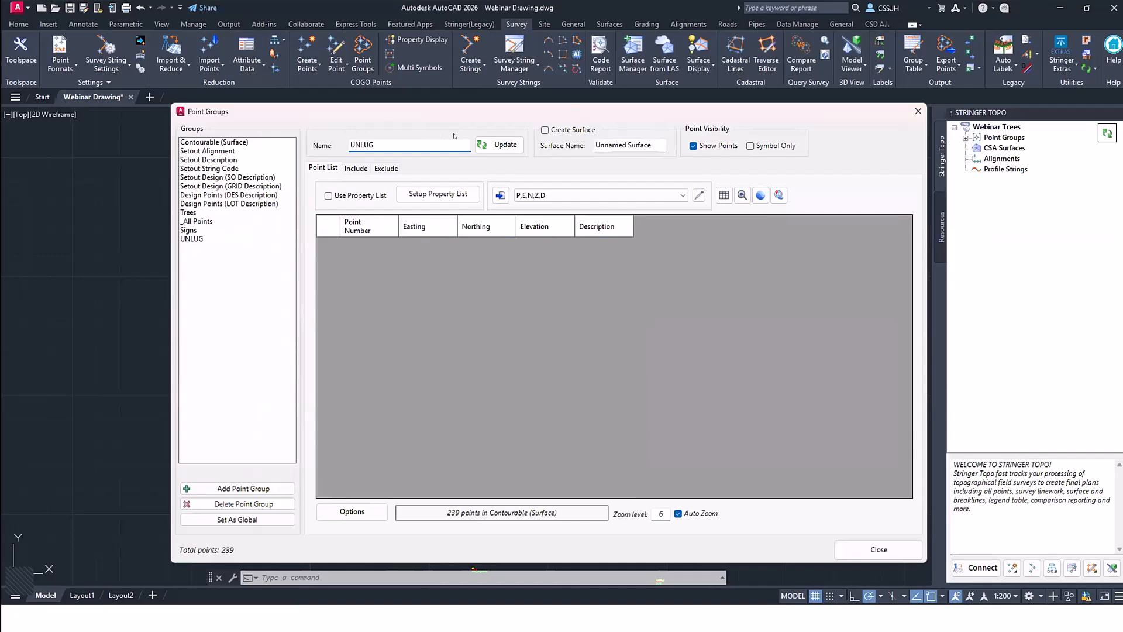
Step: Include points whose Code equals UNLUG* in the UNLUG point group, update the group and display its point list
{"action": "left_click", "coordinate": [356, 168]}
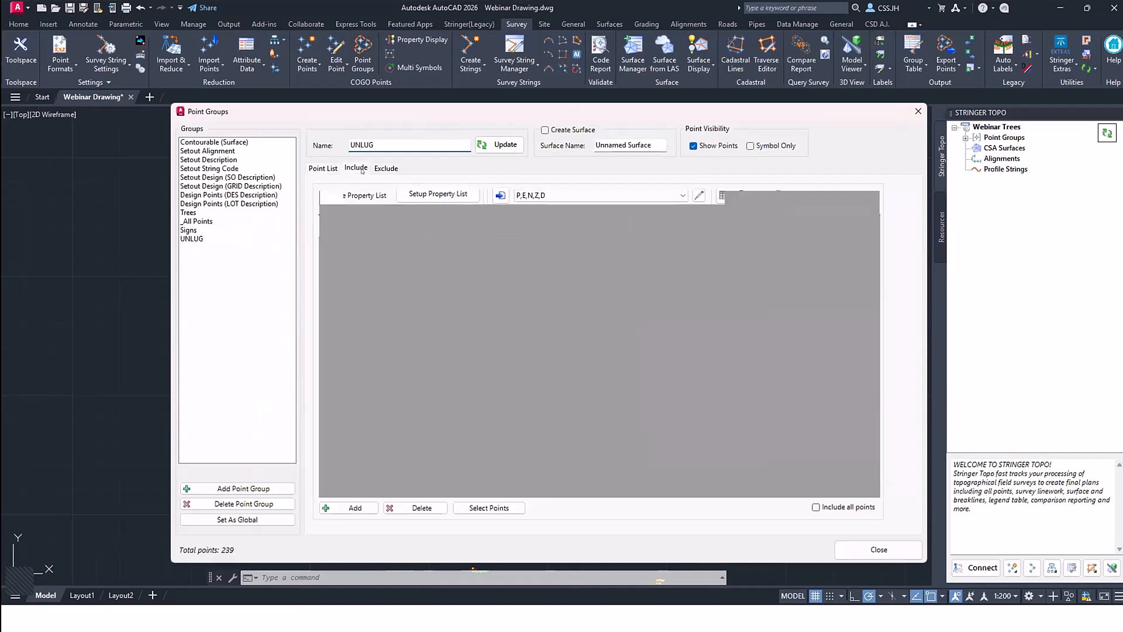
{"action": "left_click", "coordinate": [354, 507]}
{"action": "left_click", "coordinate": [372, 210]}
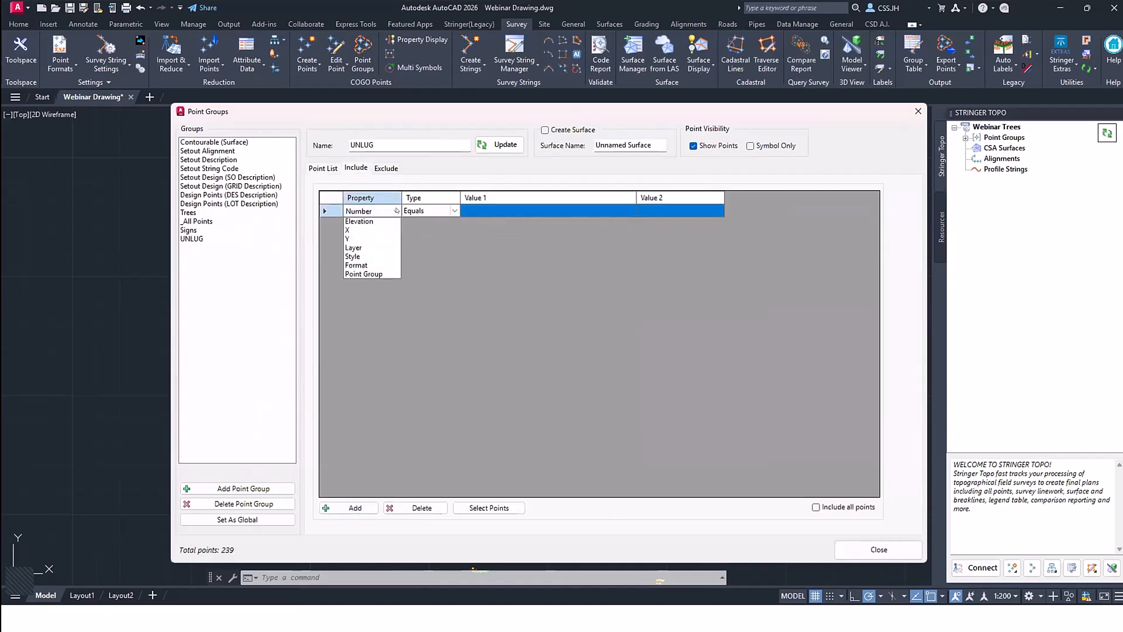
{"action": "left_click", "coordinate": [358, 232]}
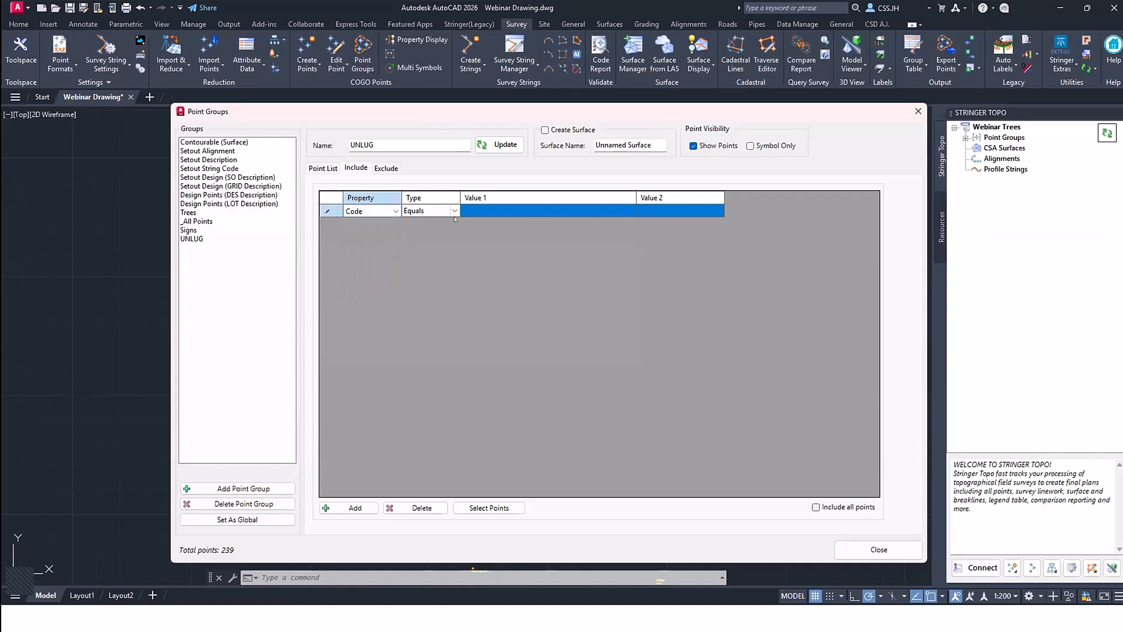
{"action": "left_click", "coordinate": [474, 211]}
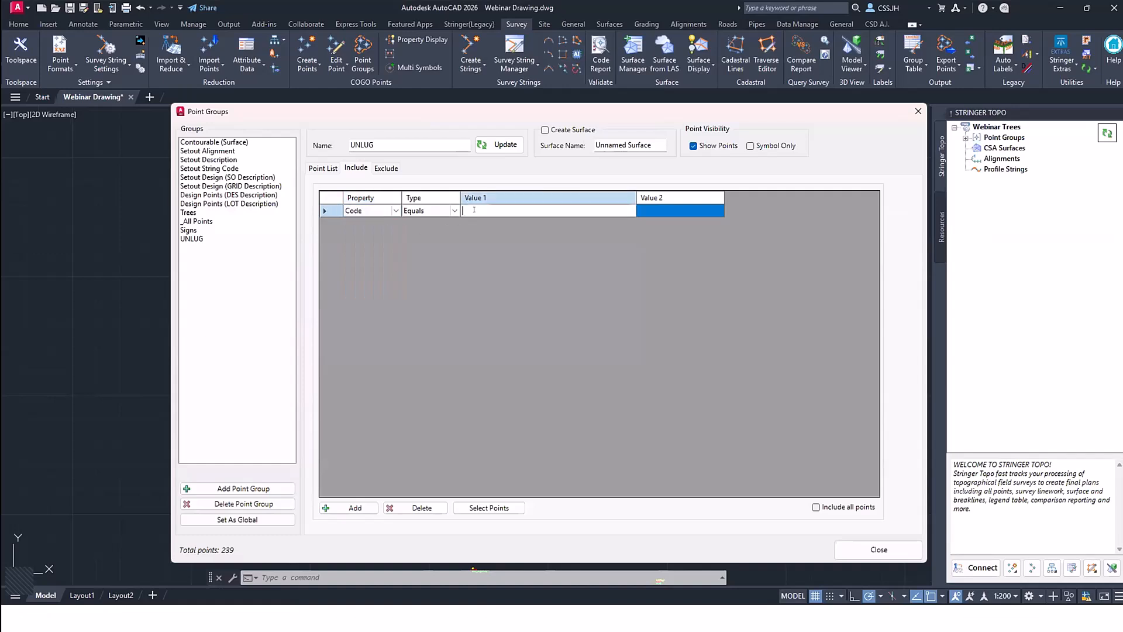
{"action": "type", "text": "UNLUG*"}
{"action": "left_click", "coordinate": [499, 145]}
{"action": "left_click", "coordinate": [324, 168]}
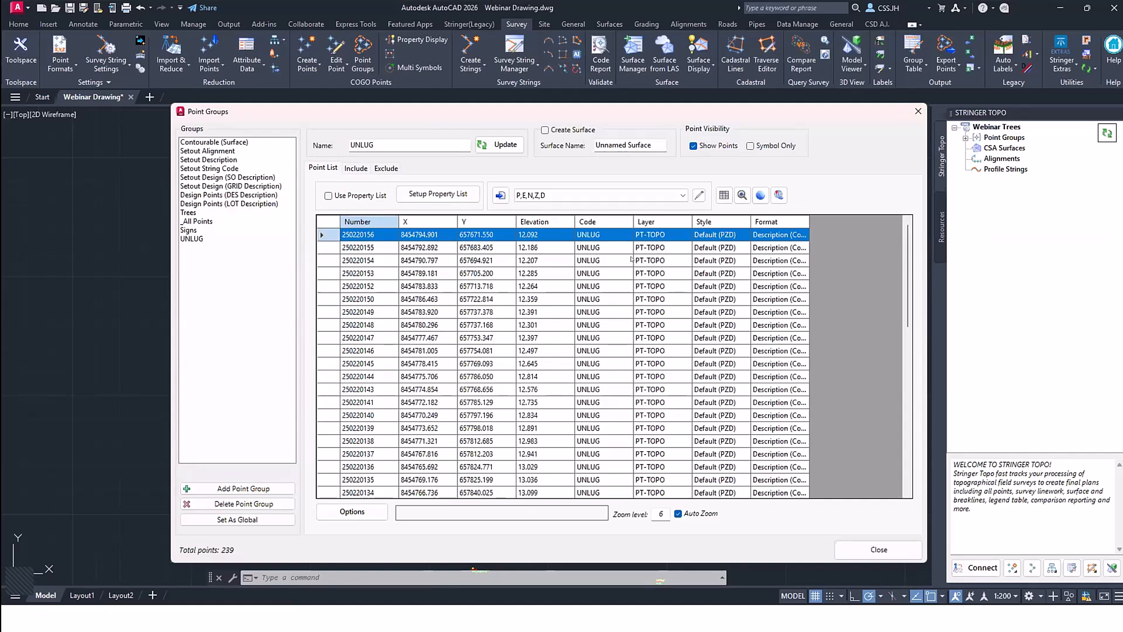
Step: Enable the property list for the UNLUG group and add a custom property named role to it
{"action": "left_click", "coordinate": [341, 195]}
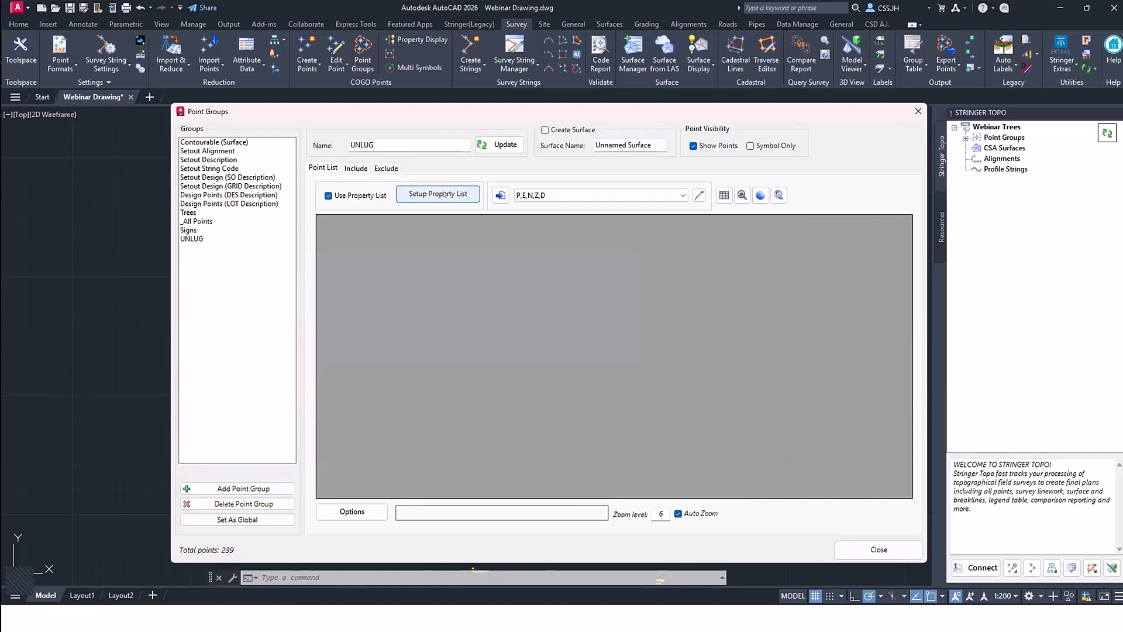
{"action": "left_click", "coordinate": [444, 194]}
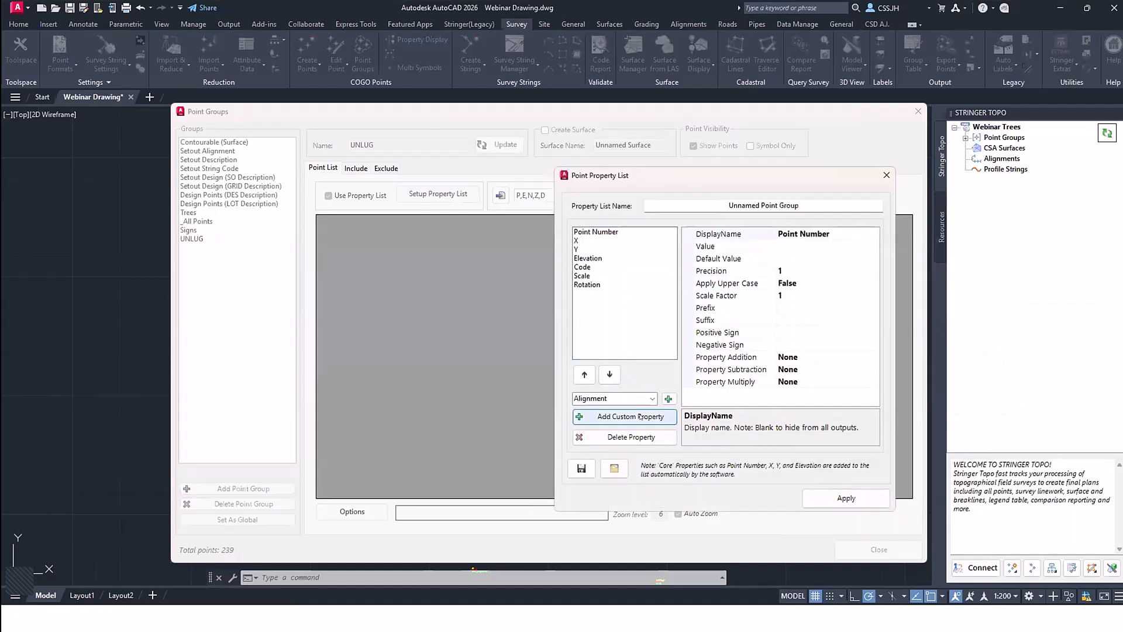
{"action": "left_click", "coordinate": [640, 416]}
{"action": "type", "text": "role"}
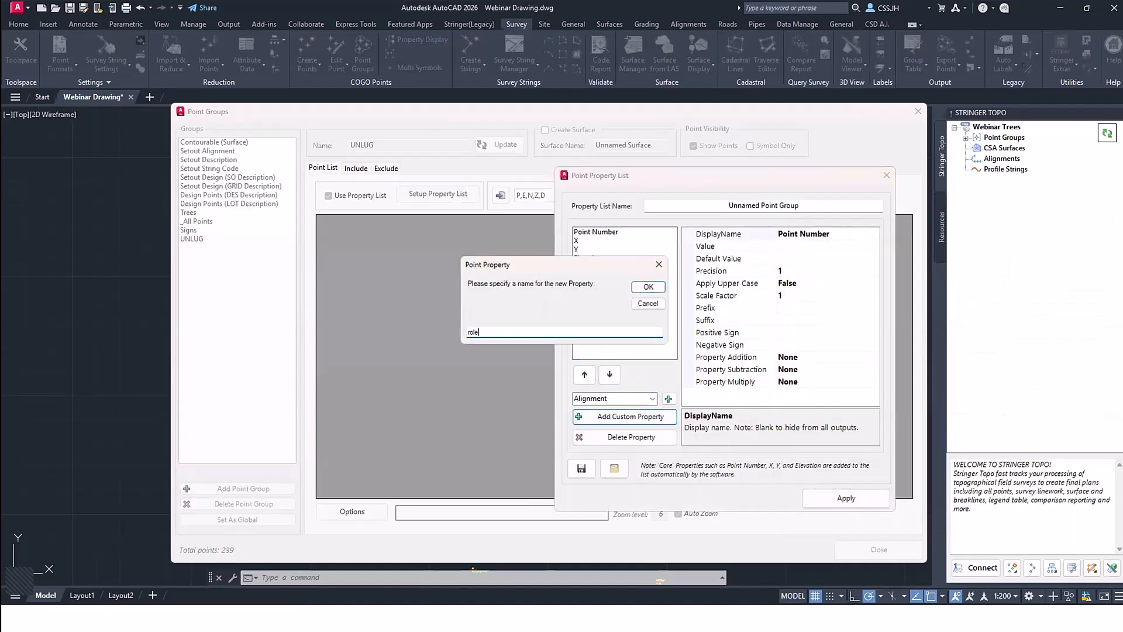
{"action": "left_click", "coordinate": [649, 287]}
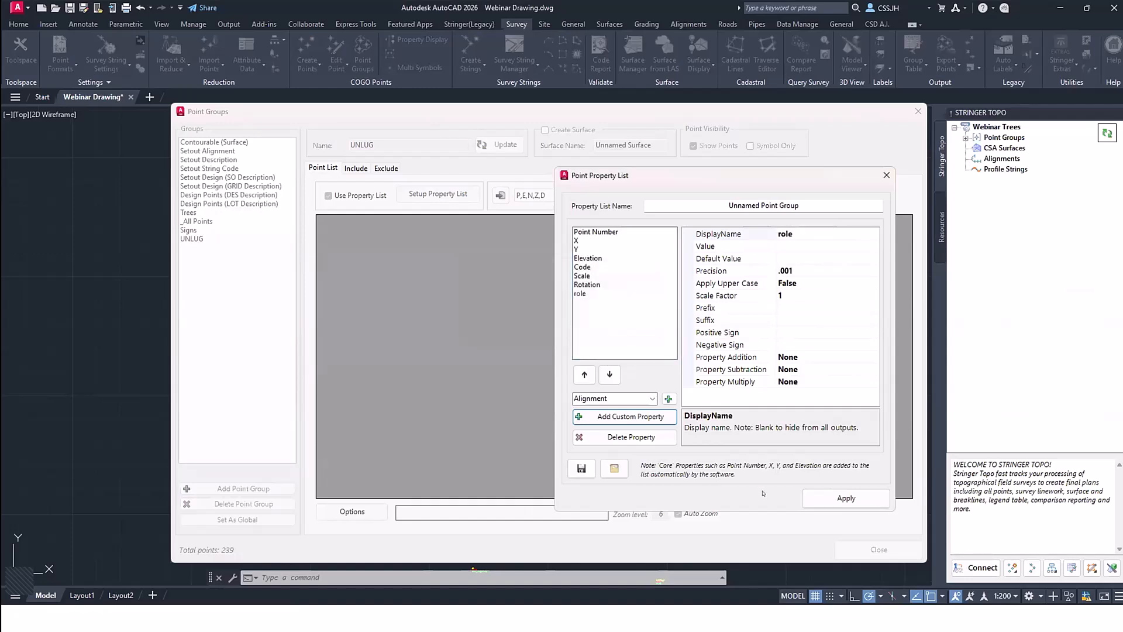
{"action": "left_click", "coordinate": [867, 500]}
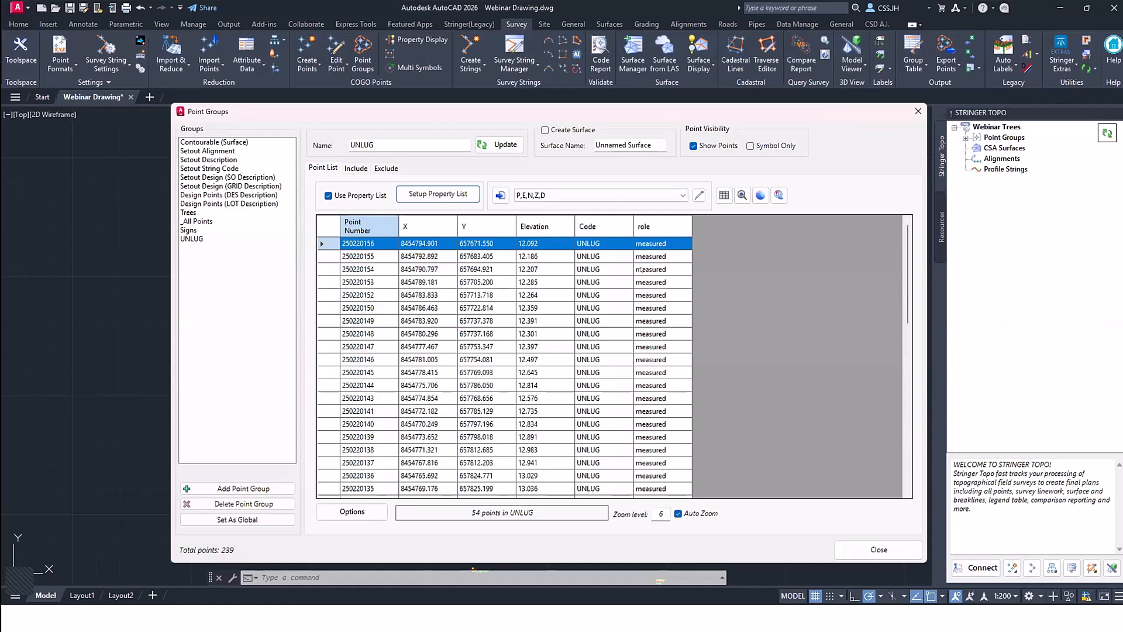
Step: Load the property list file Unlug.ppl from the Managing Attribute Data using Excel folder into the group's property list setup
{"action": "left_click", "coordinate": [426, 193]}
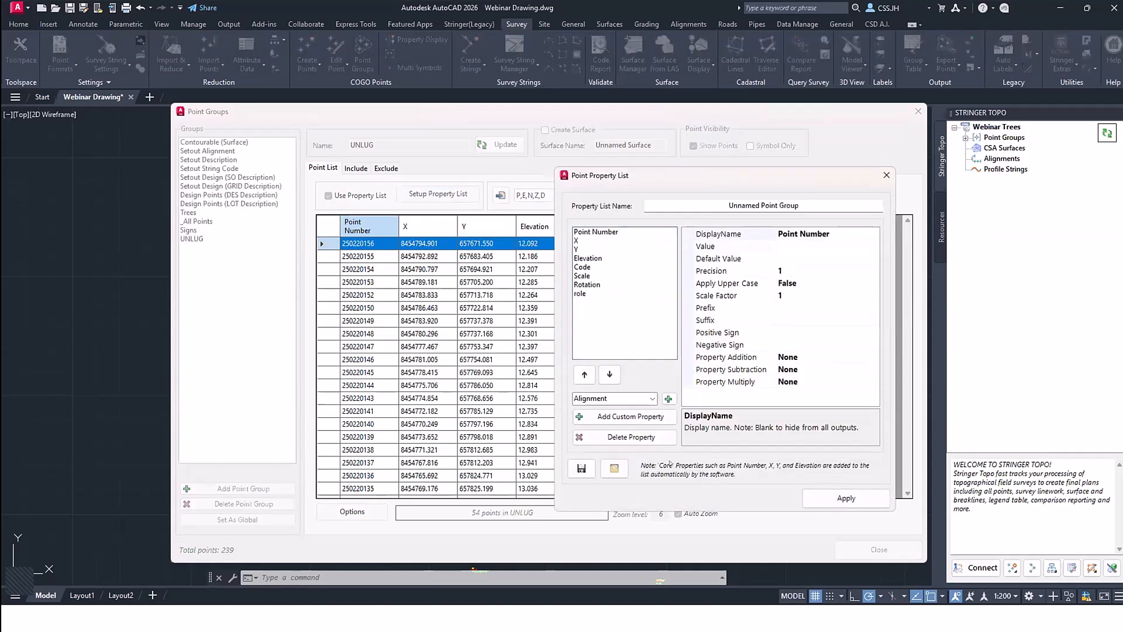
{"action": "left_click", "coordinate": [615, 466]}
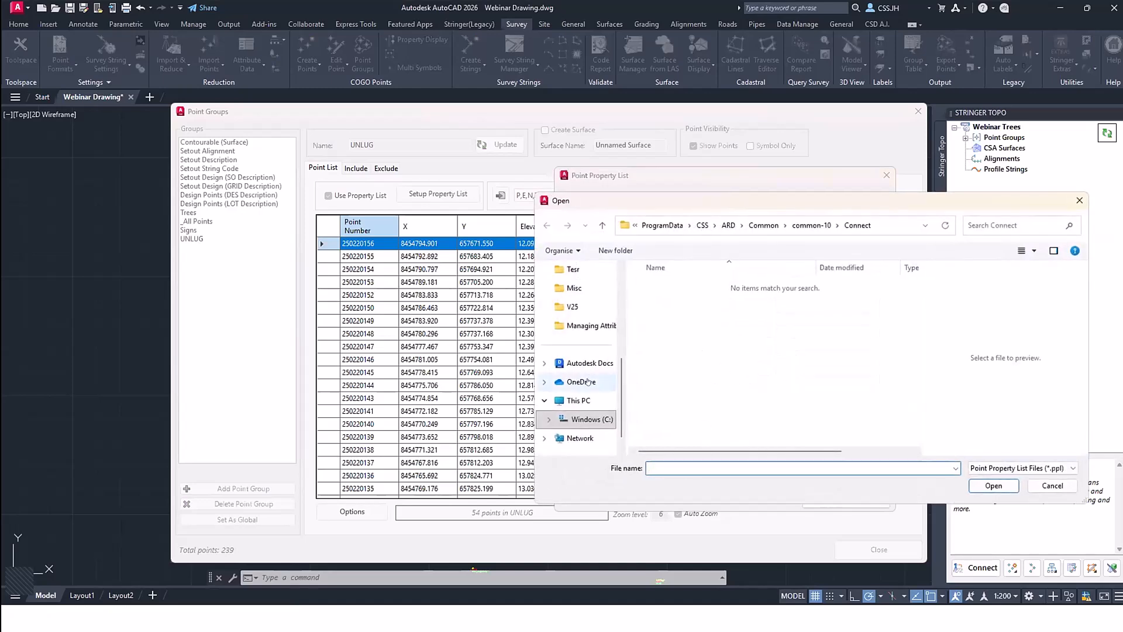
{"action": "scroll", "coordinate": [585, 406], "scroll_direction": "up", "scroll_amount": 5}
{"action": "scroll", "coordinate": [585, 363], "scroll_direction": "down", "scroll_amount": 2}
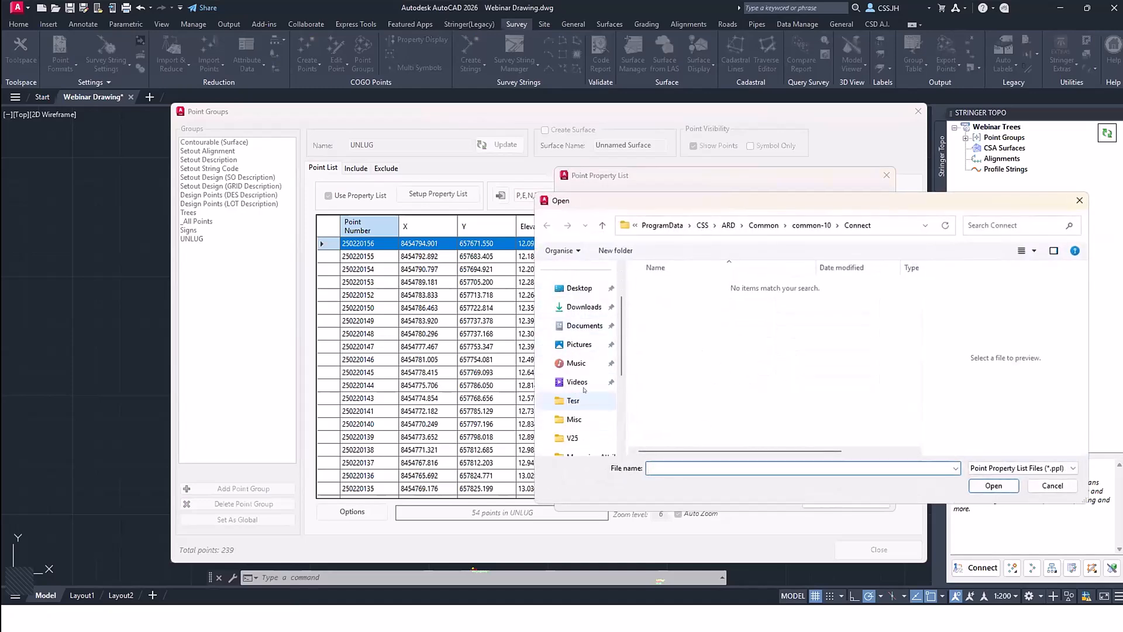
{"action": "left_click", "coordinate": [586, 363]}
{"action": "scroll", "coordinate": [649, 374], "scroll_direction": "down", "scroll_amount": 10}
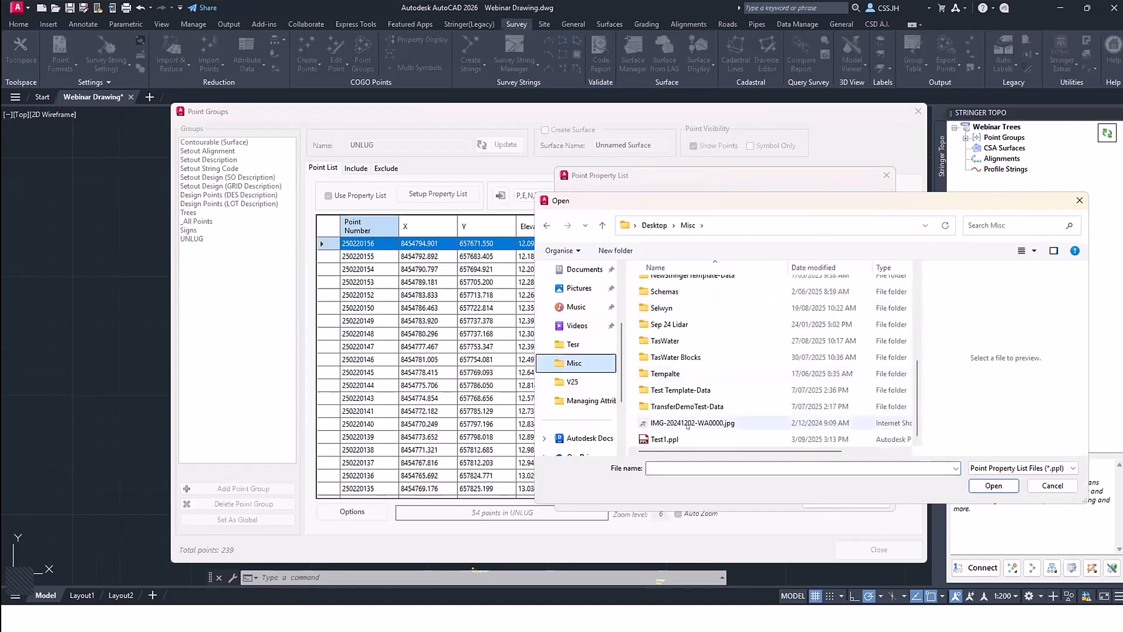
{"action": "scroll", "coordinate": [585, 368], "scroll_direction": "down", "scroll_amount": 1}
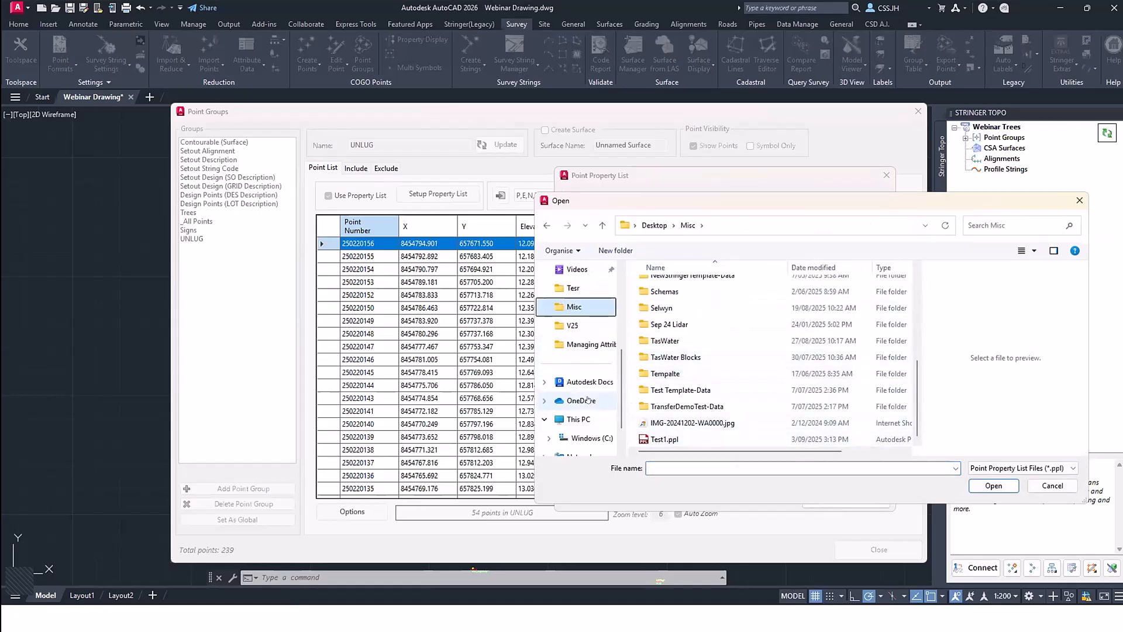
{"action": "left_click", "coordinate": [590, 345]}
{"action": "left_click", "coordinate": [669, 320]}
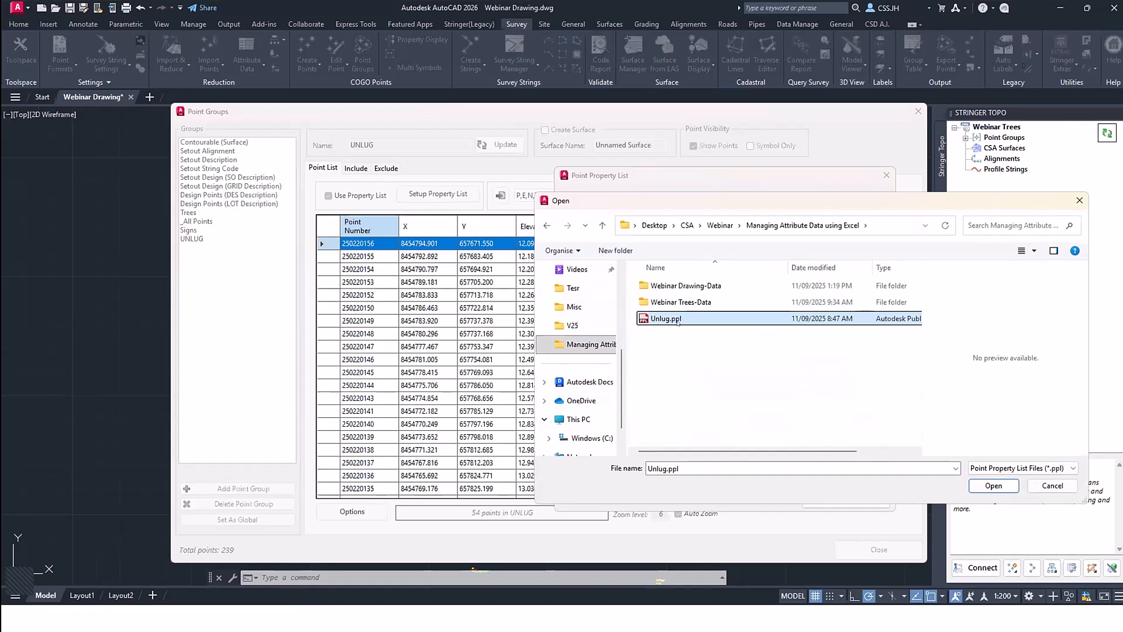
{"action": "double_click", "coordinate": [677, 320]}
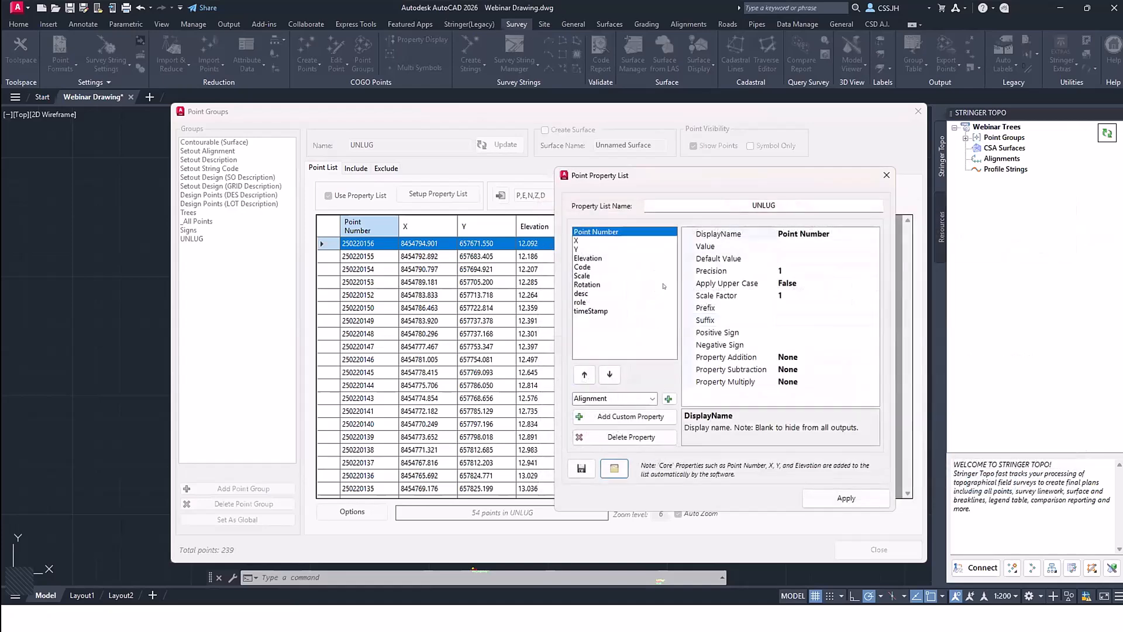
Step: Check the desc, timeStamp and role properties, apply the loaded property list and close Point Groups
{"action": "left_click", "coordinate": [584, 294]}
{"action": "left_click", "coordinate": [592, 311]}
{"action": "left_click", "coordinate": [593, 302]}
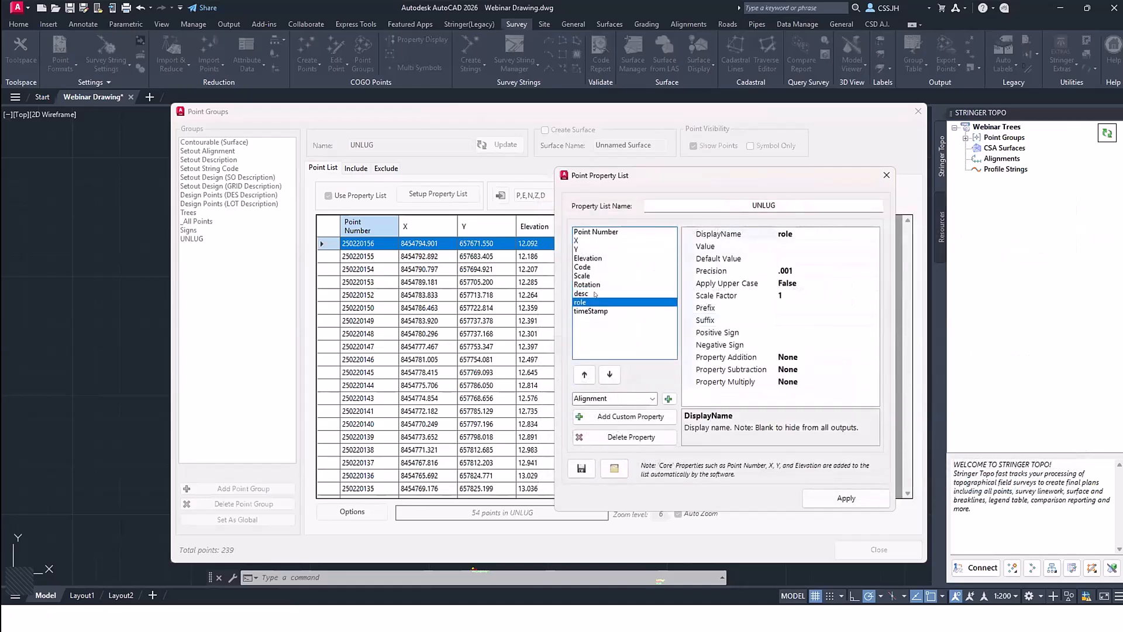
{"action": "left_click", "coordinate": [846, 498]}
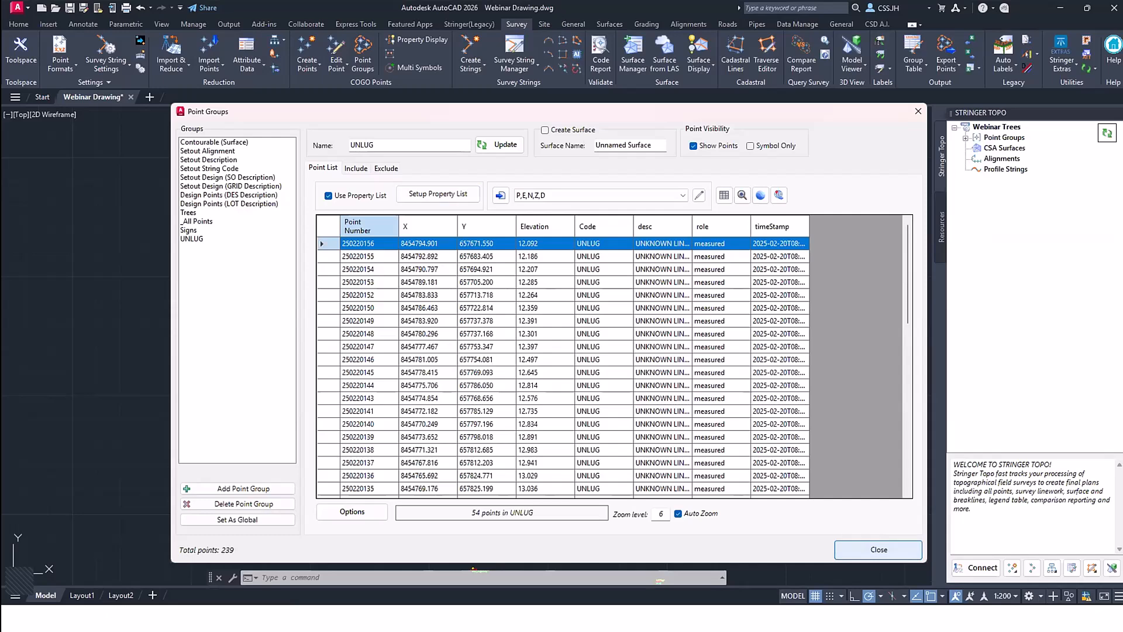
{"action": "left_click", "coordinate": [895, 551]}
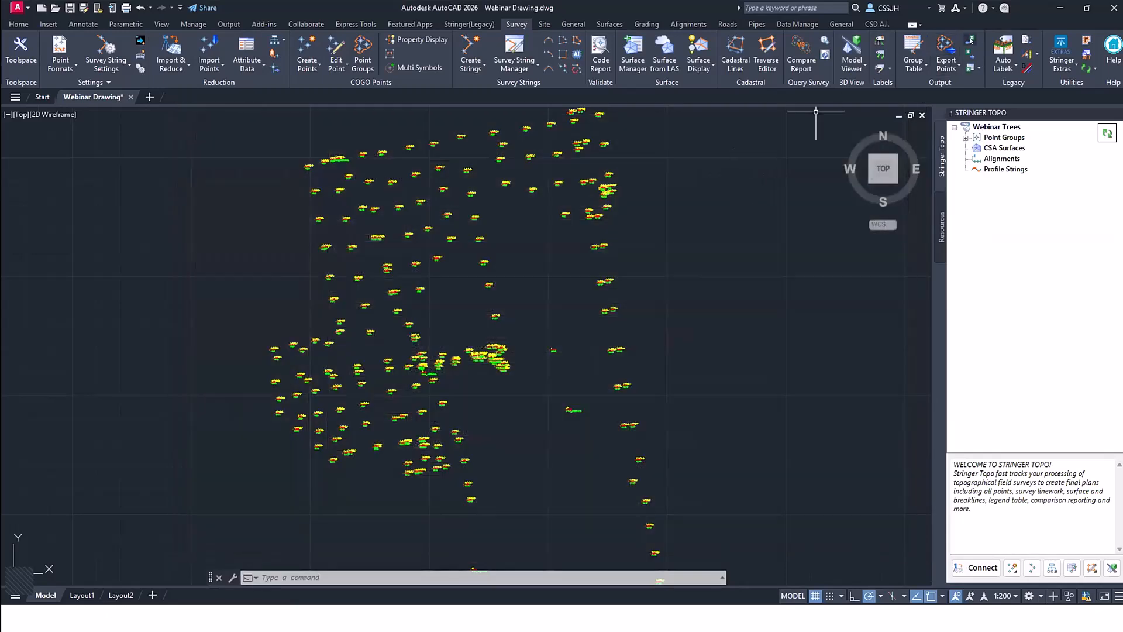
Step: Start a new Excel Link workbook entry with UNLUG EXPORT as both its name and description
{"action": "left_click", "coordinate": [970, 40]}
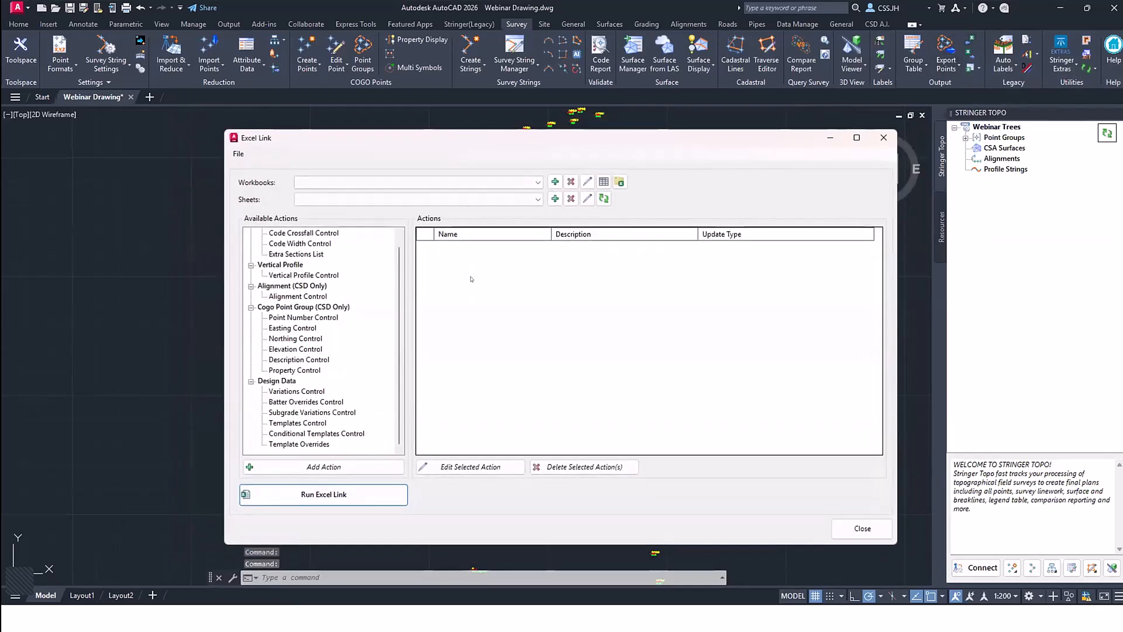
{"action": "left_click", "coordinate": [555, 182]}
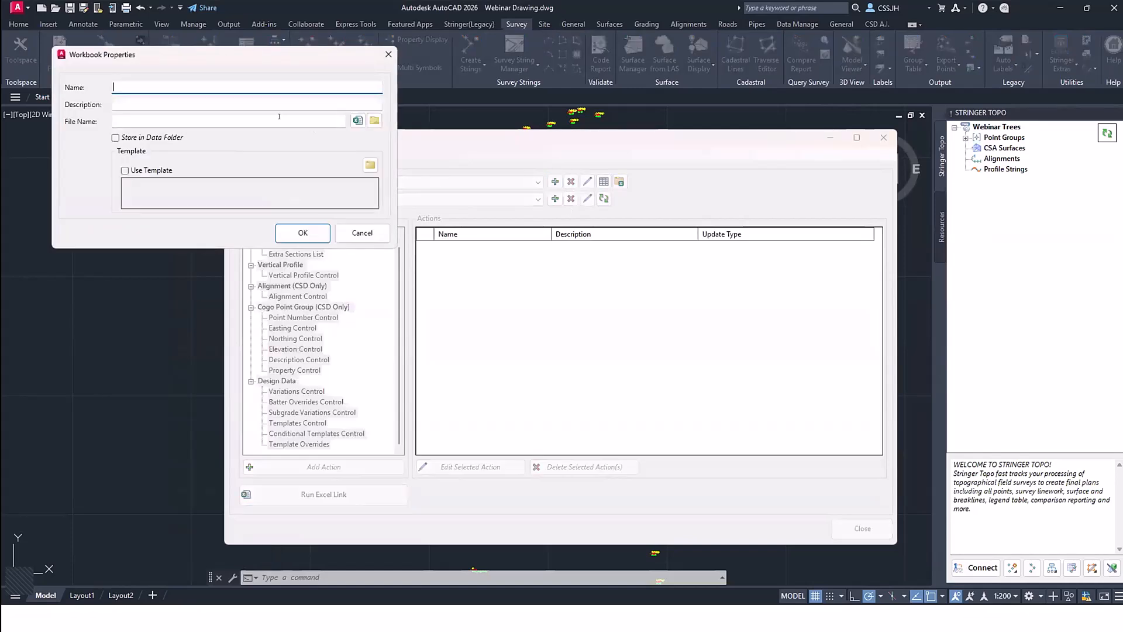
{"action": "type", "text": "UNLUG EXPORT"}
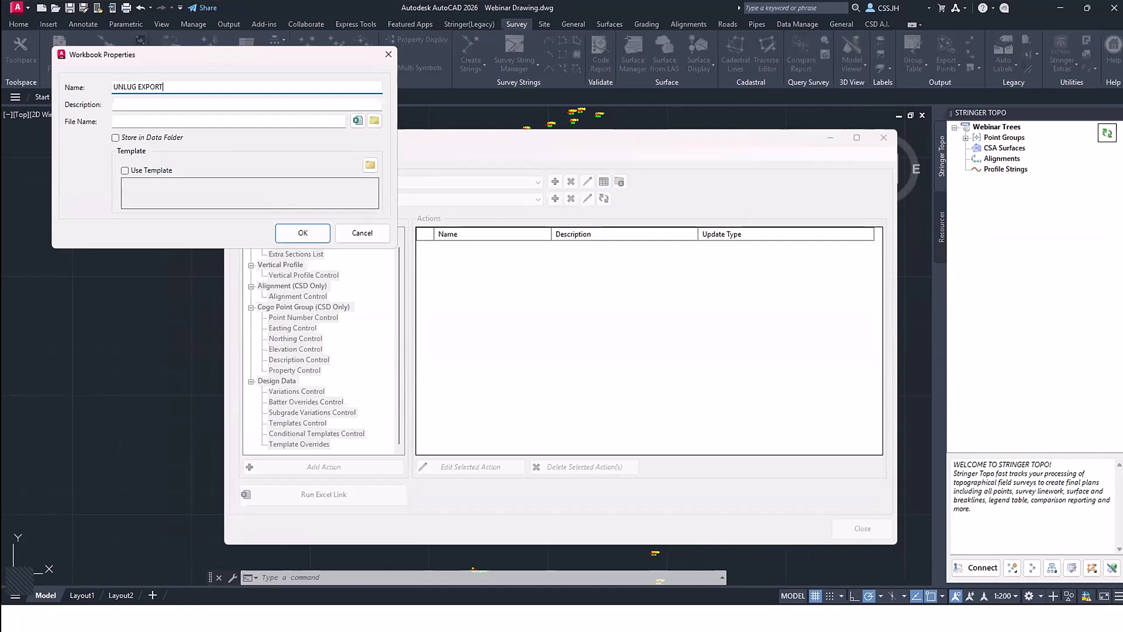
{"action": "left_click_drag", "start_coordinate": [203, 93], "coordinate": [112, 87]}
{"action": "key", "text": "ctrl+c"}
{"action": "left_click", "coordinate": [134, 104]}
{"action": "key", "text": "ctrl+v"}
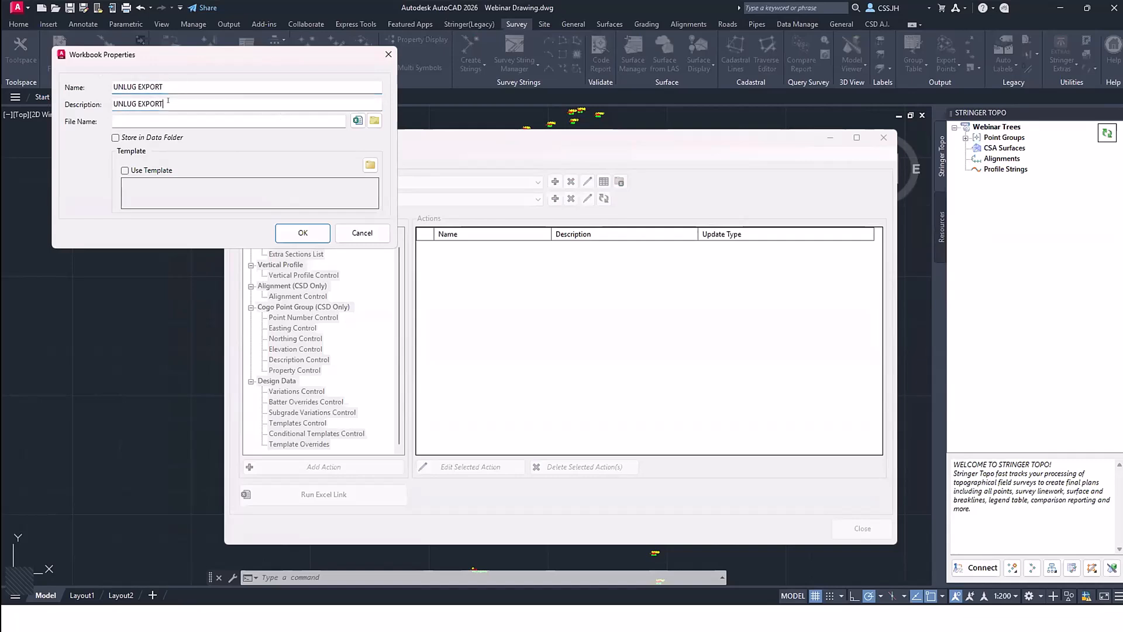
Step: Create the workbook's Excel file as UNLUG EXPORT in the Managing Attribute Data using Excel folder and accept the workbook properties
{"action": "left_click", "coordinate": [357, 120]}
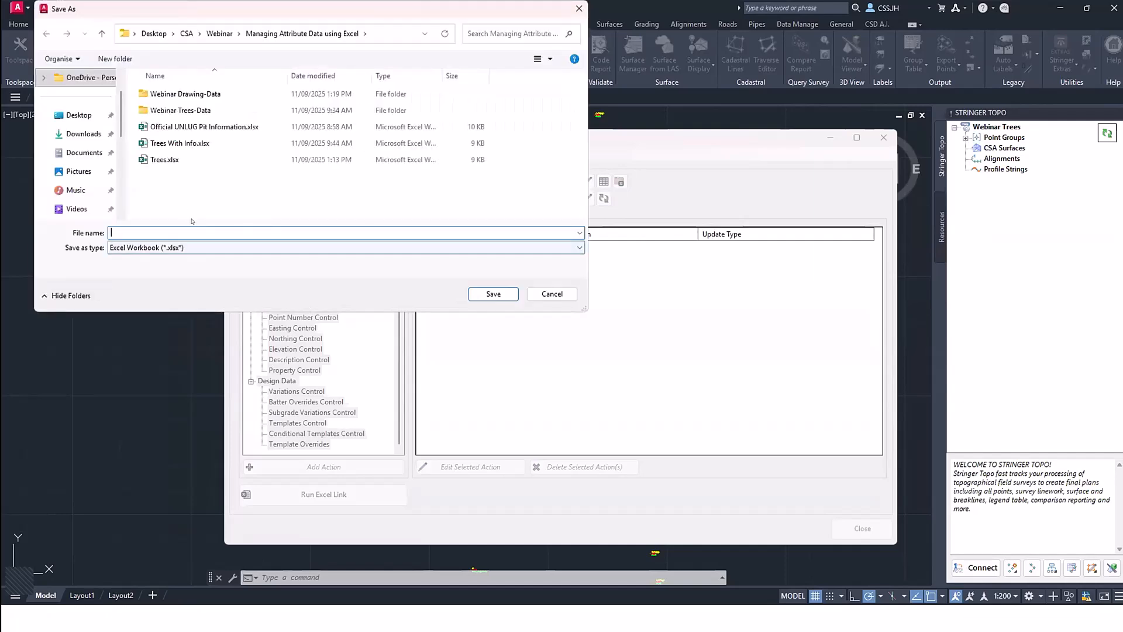
{"action": "key", "text": "ctrl+v"}
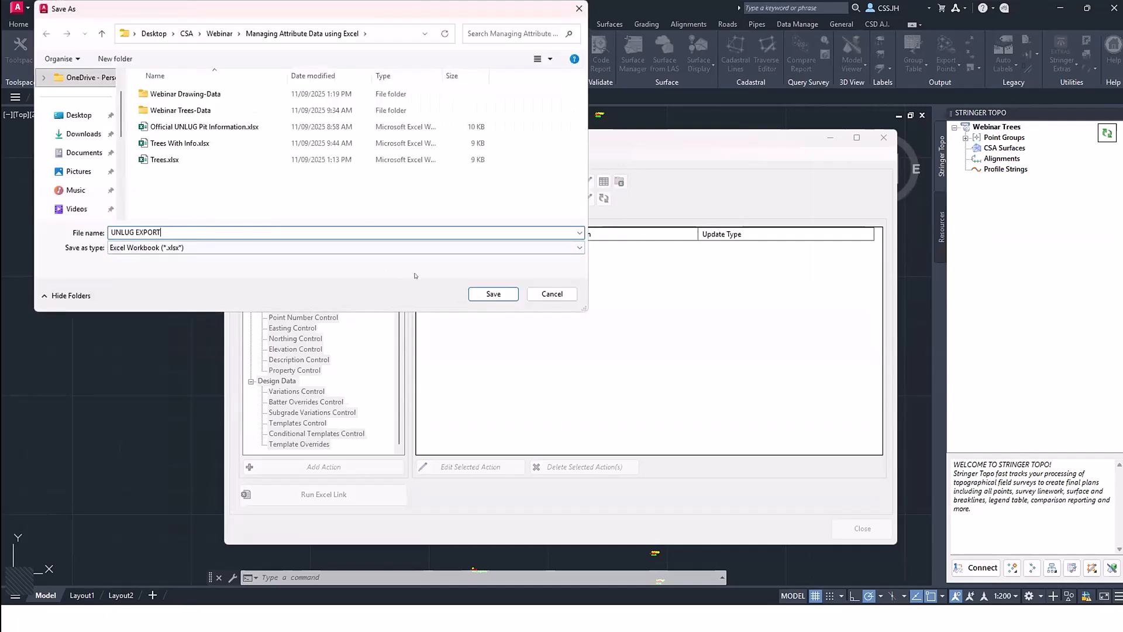
{"action": "left_click", "coordinate": [493, 294]}
{"action": "left_click", "coordinate": [315, 232]}
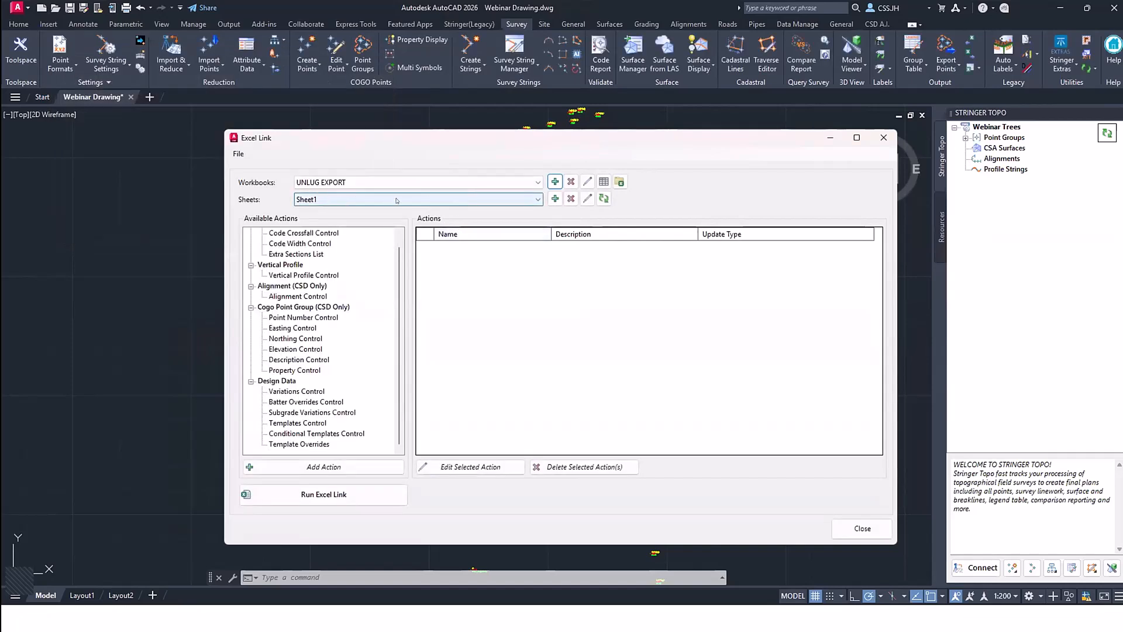
Step: Set up a Property Control action on Sheet1 for the UNLUG point group with role as its property
{"action": "double_click", "coordinate": [288, 370]}
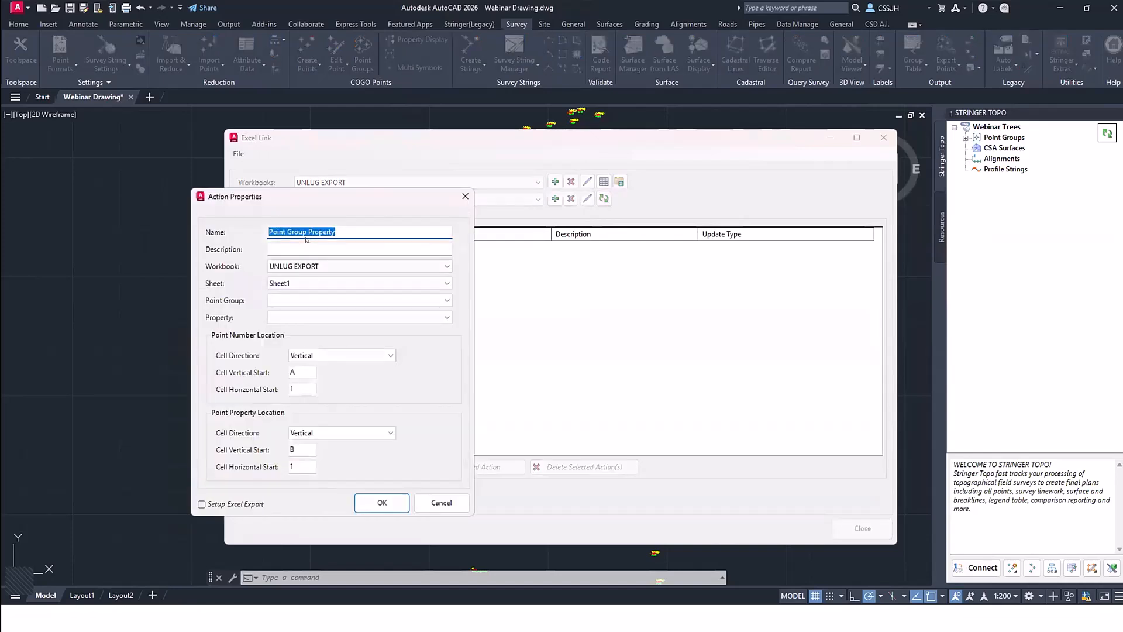
{"action": "left_click", "coordinate": [293, 300]}
{"action": "left_click", "coordinate": [283, 417]}
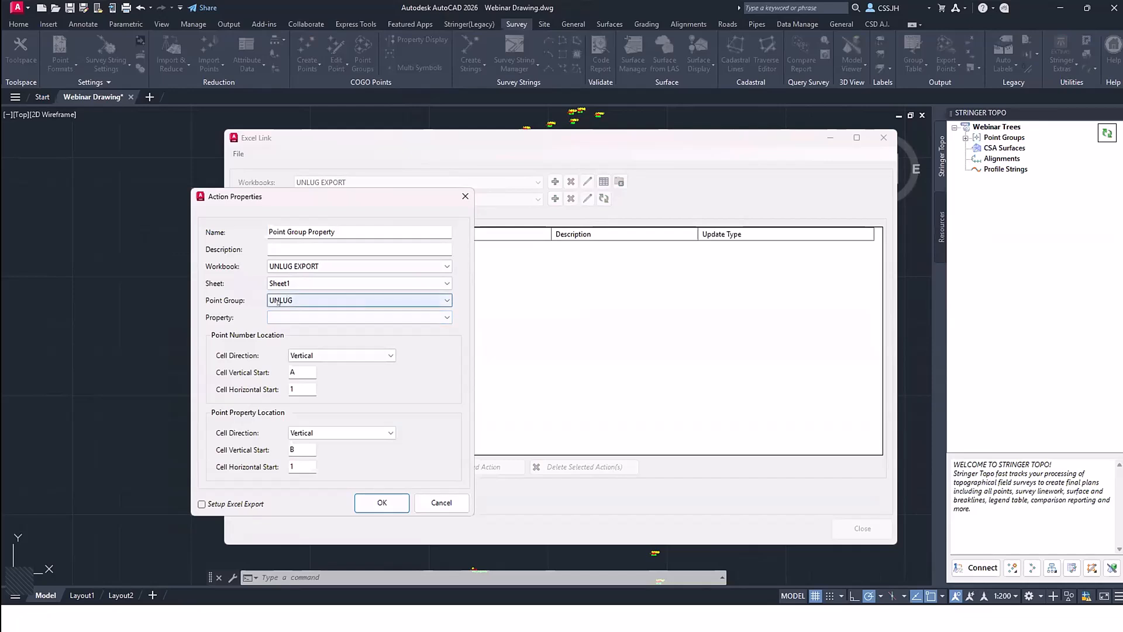
{"action": "left_click", "coordinate": [306, 317]}
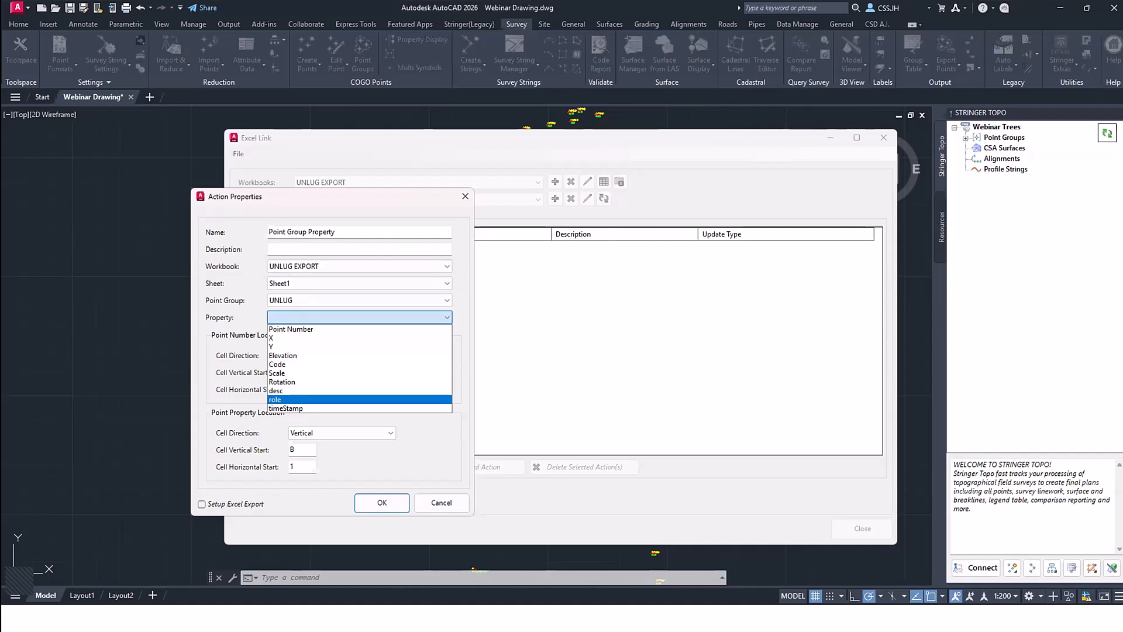
{"action": "left_click", "coordinate": [287, 389]}
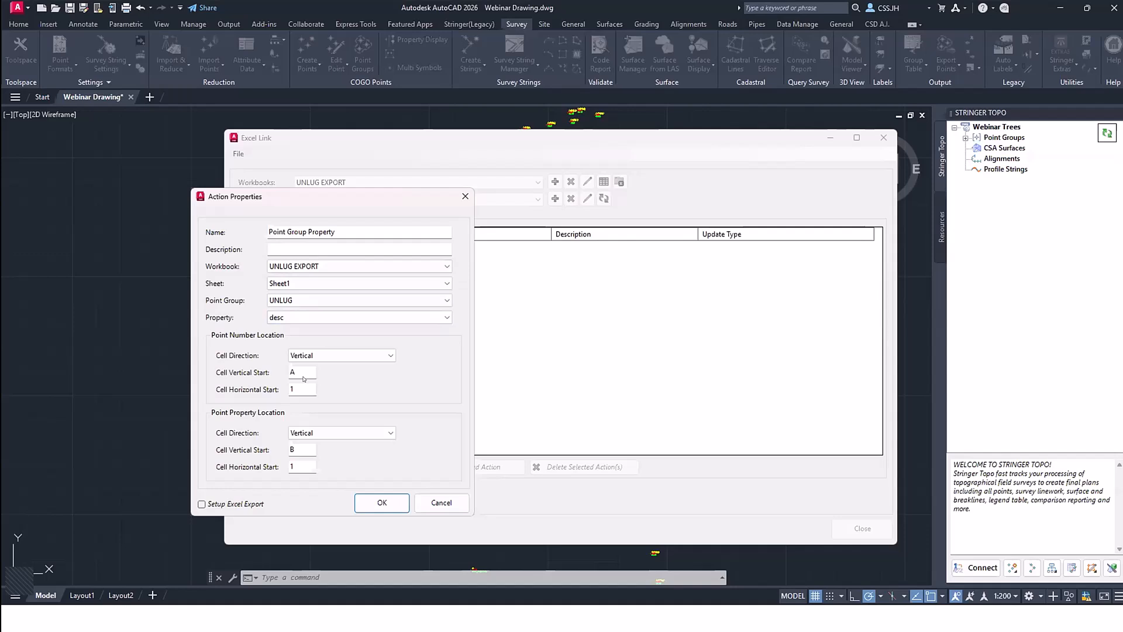
{"action": "left_click", "coordinate": [284, 317]}
{"action": "left_click", "coordinate": [277, 398]}
Step: Enable Excel export setup for the role action and name the export process UNLUG
{"action": "left_click", "coordinate": [206, 503]}
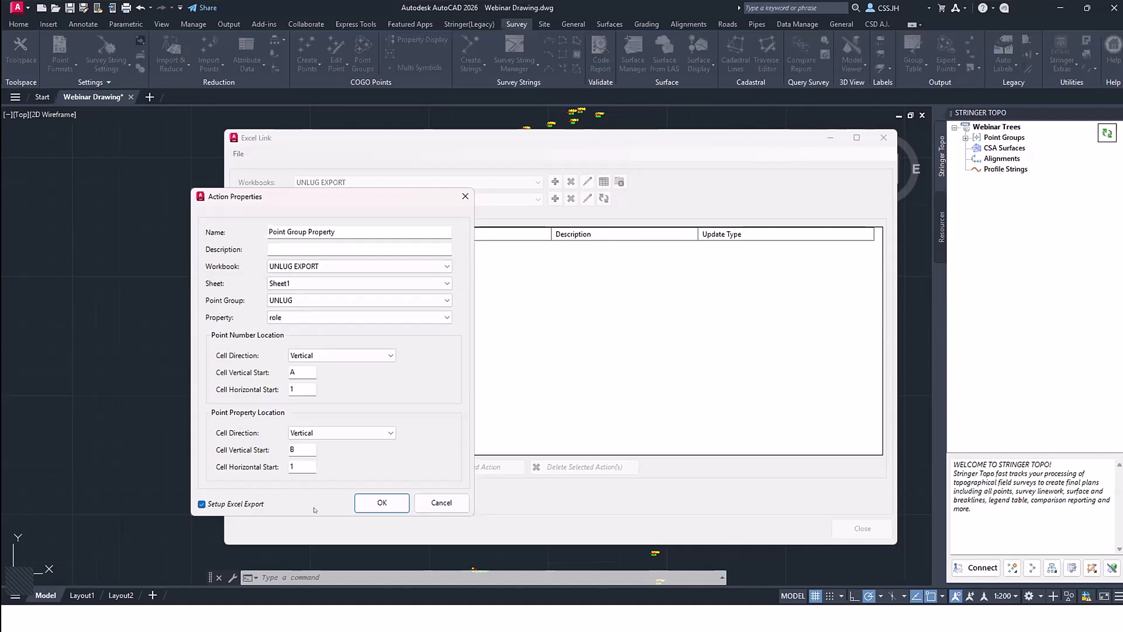
{"action": "left_click", "coordinate": [382, 503]}
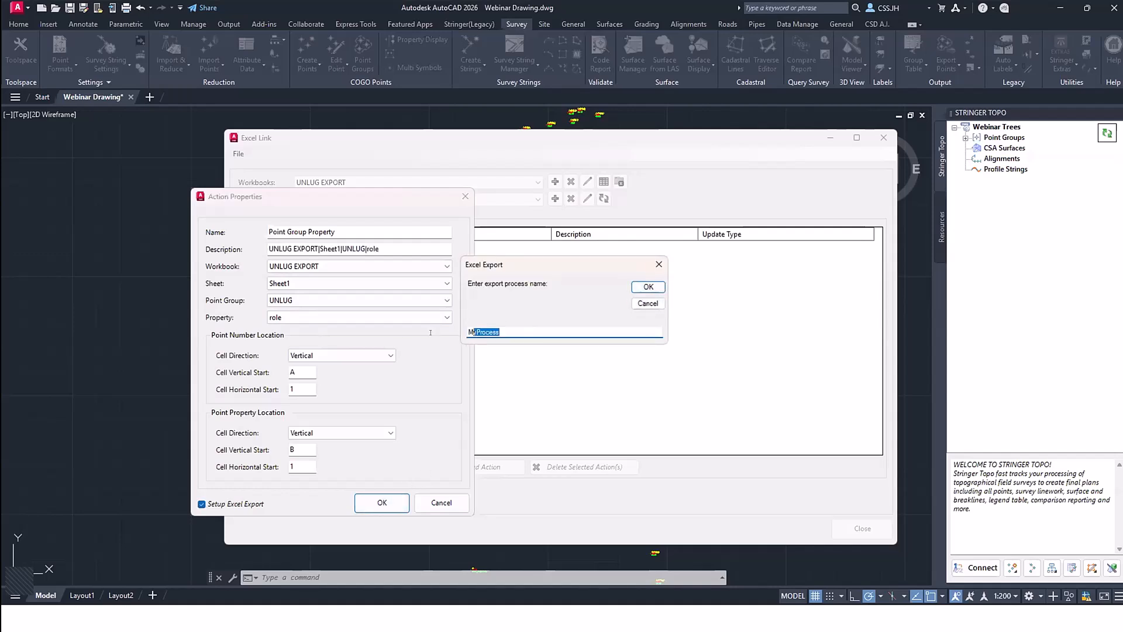
{"action": "type", "text": "UNLUG"}
{"action": "left_click", "coordinate": [648, 286]}
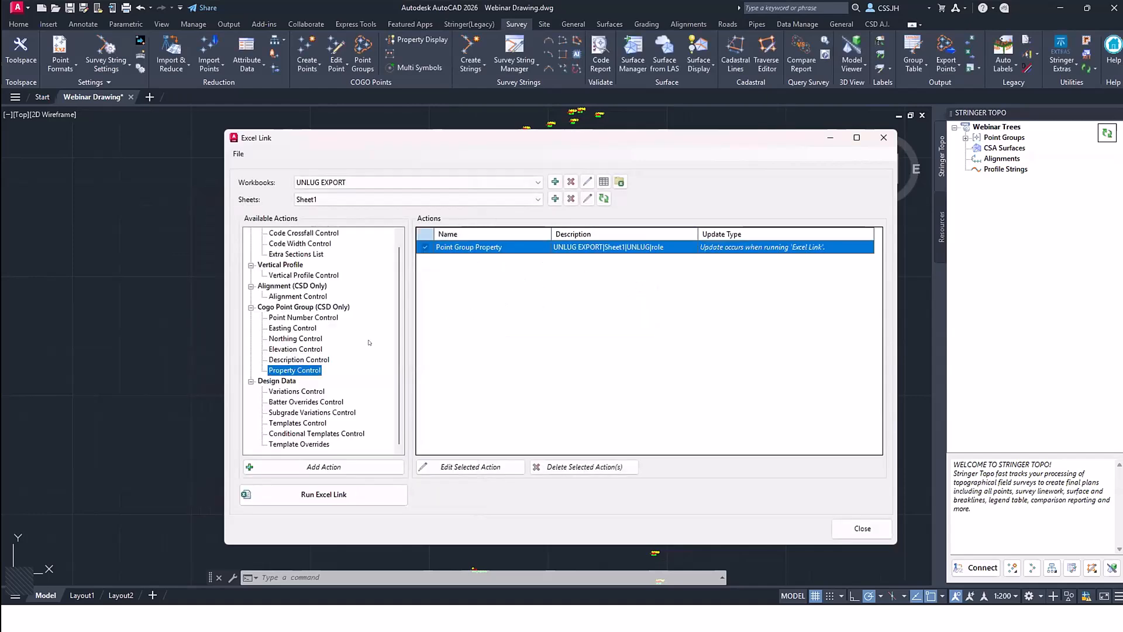
Step: Add another Property Control action for the UNLUG point group, with desc as its property and DESC as its description
{"action": "double_click", "coordinate": [306, 369]}
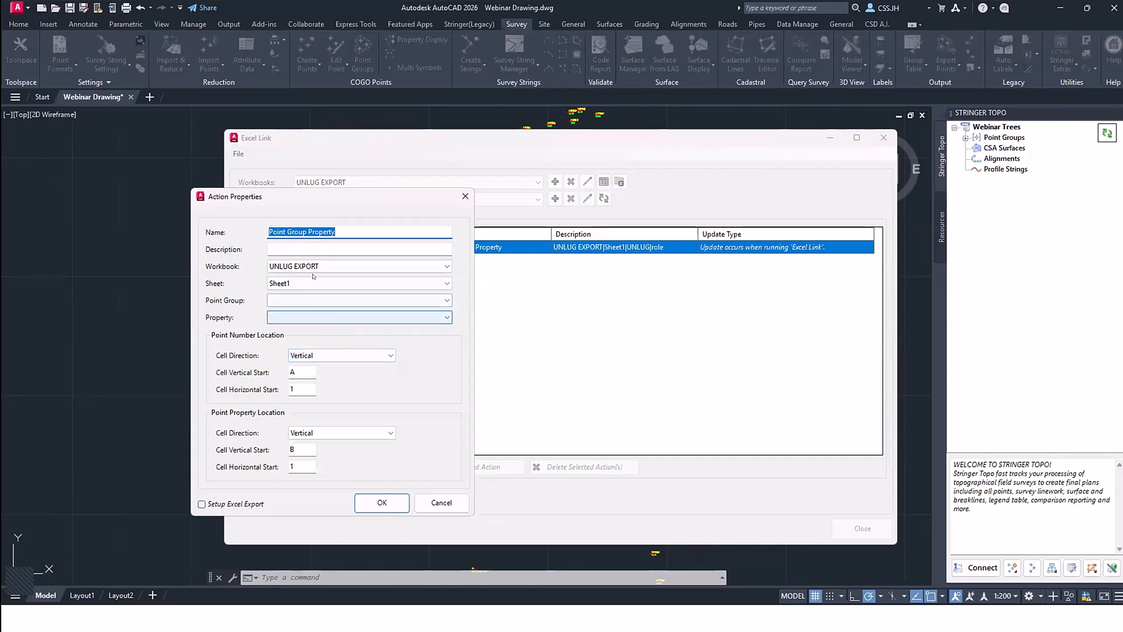
{"action": "left_click", "coordinate": [306, 300]}
{"action": "left_click", "coordinate": [304, 417]}
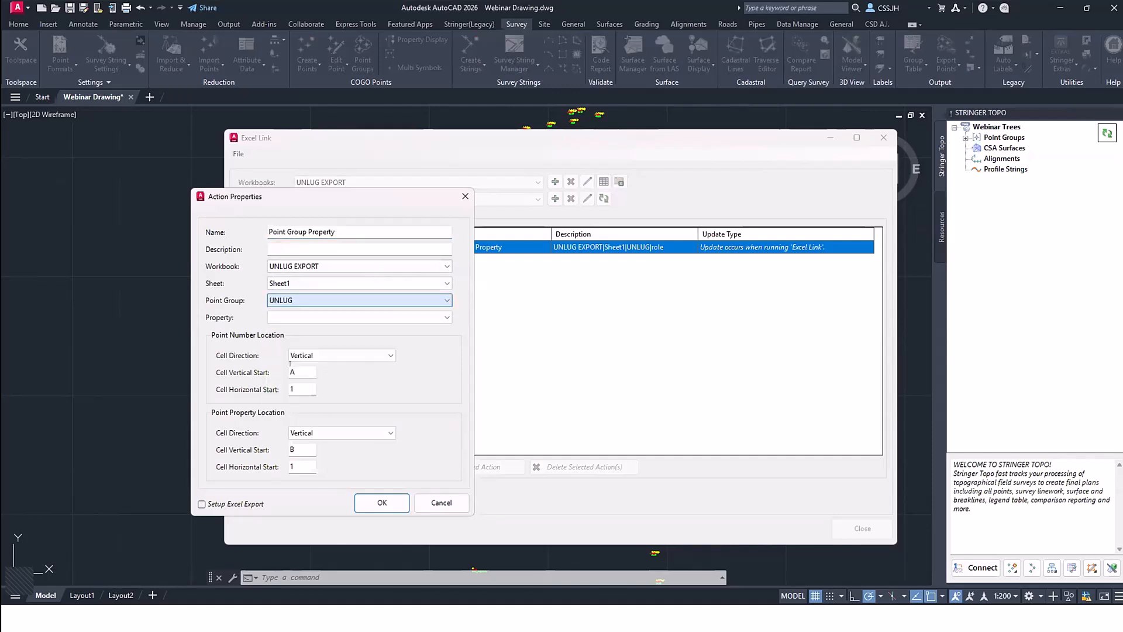
{"action": "left_click", "coordinate": [305, 317]}
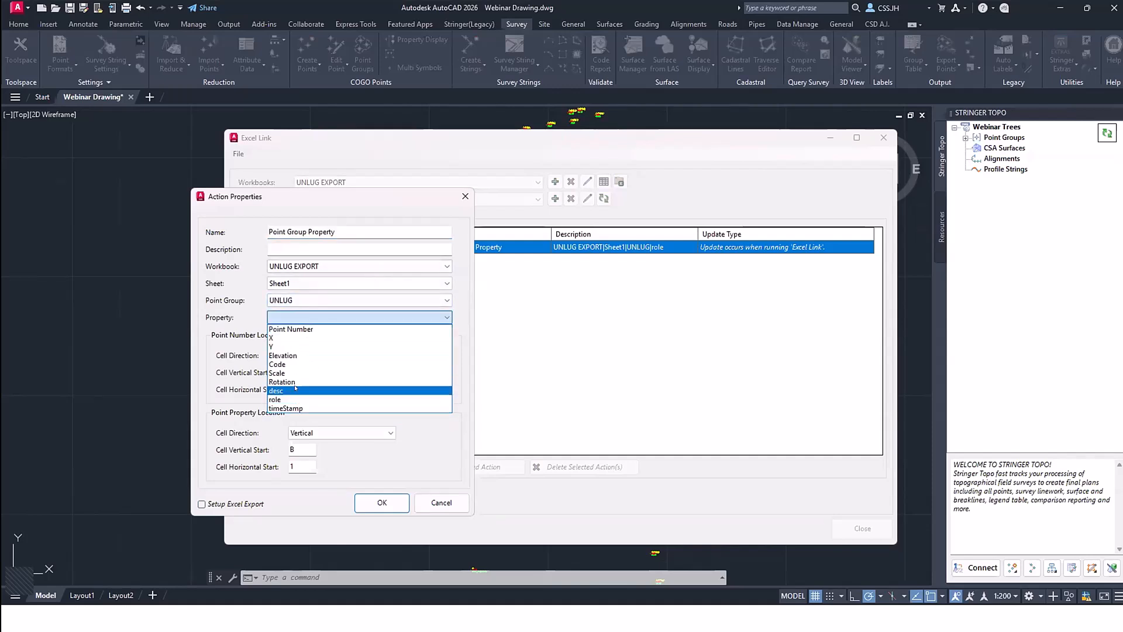
{"action": "left_click", "coordinate": [294, 364]}
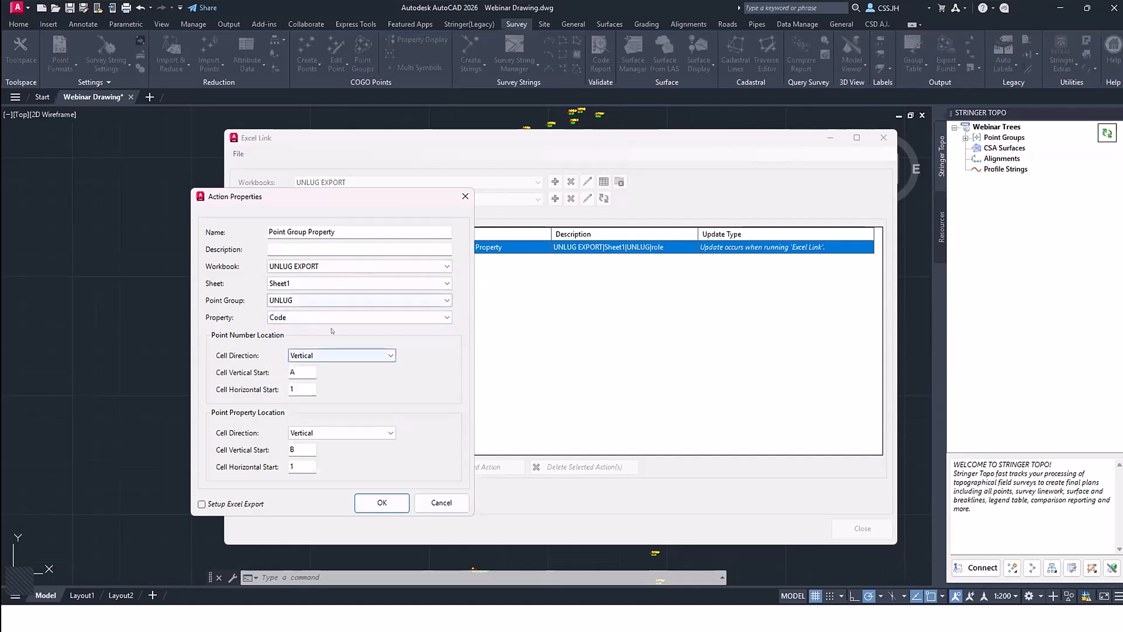
{"action": "left_click", "coordinate": [305, 319]}
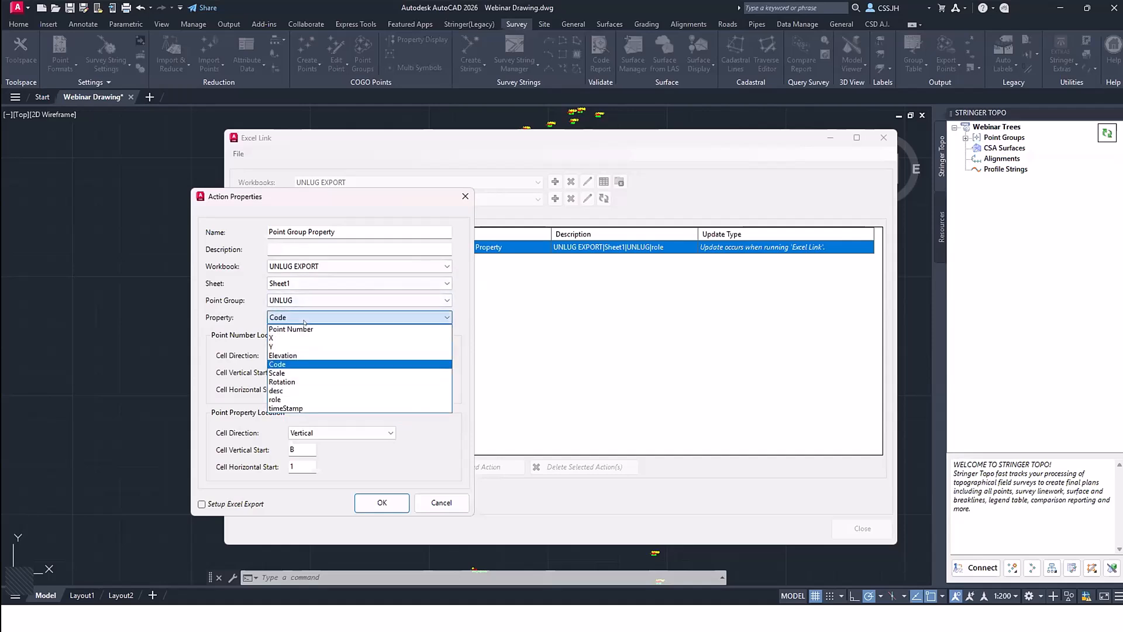
{"action": "left_click", "coordinate": [288, 390]}
{"action": "left_click", "coordinate": [328, 250]}
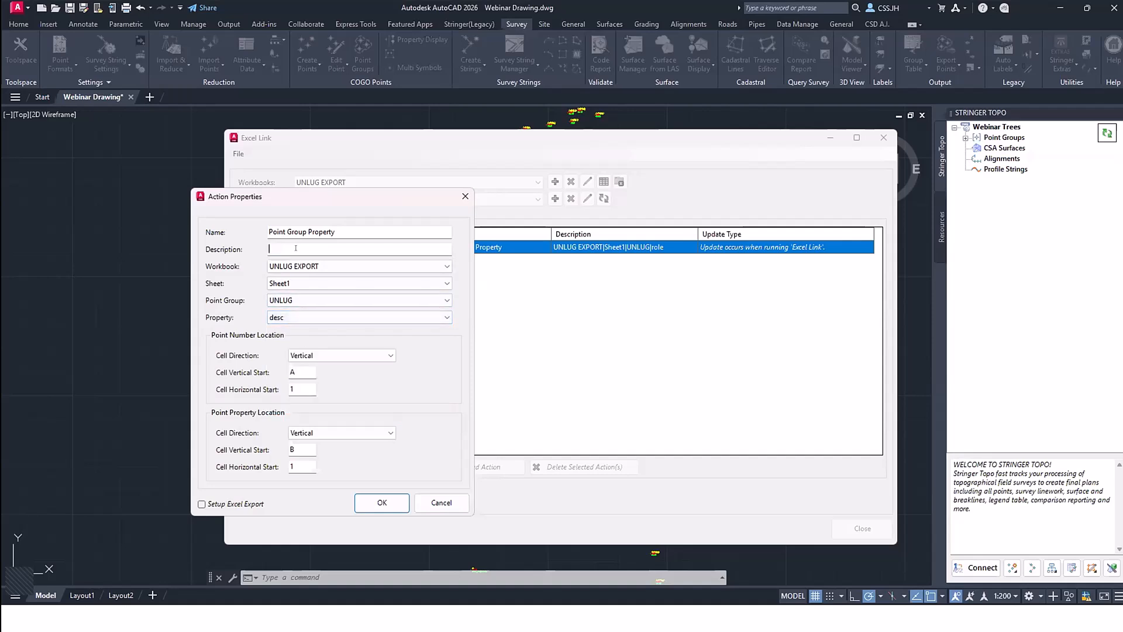
{"action": "type", "text": "DESC"}
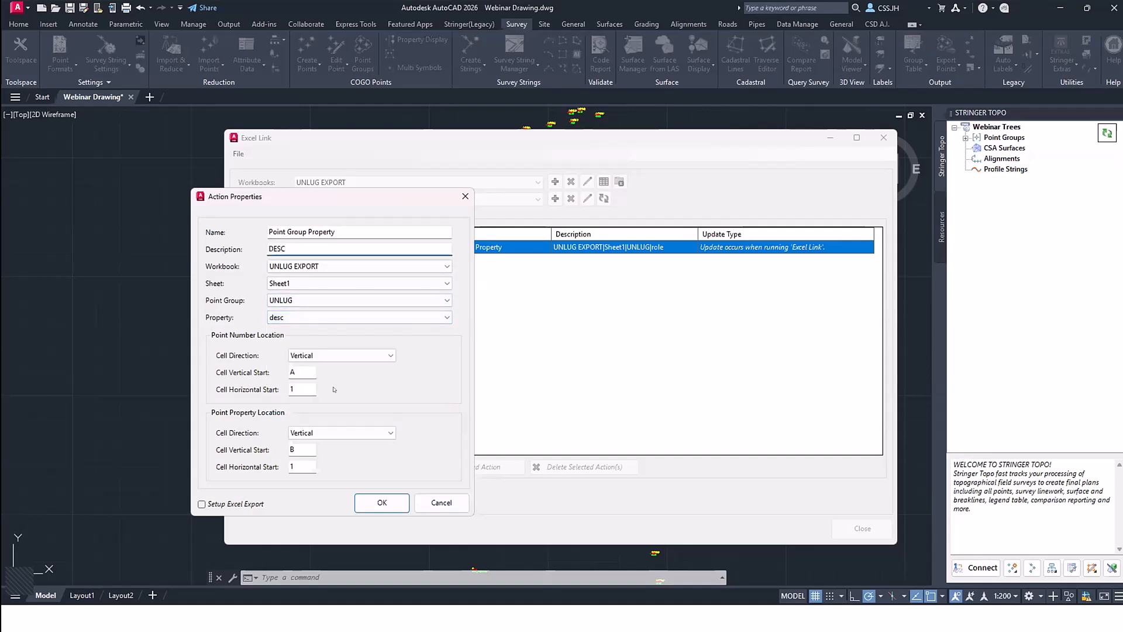
Step: Start the desc action's property values in column C, enable Excel export setup, and assign it to the UNLUG export process
{"action": "double_click", "coordinate": [295, 448]}
{"action": "type", "text": "C"}
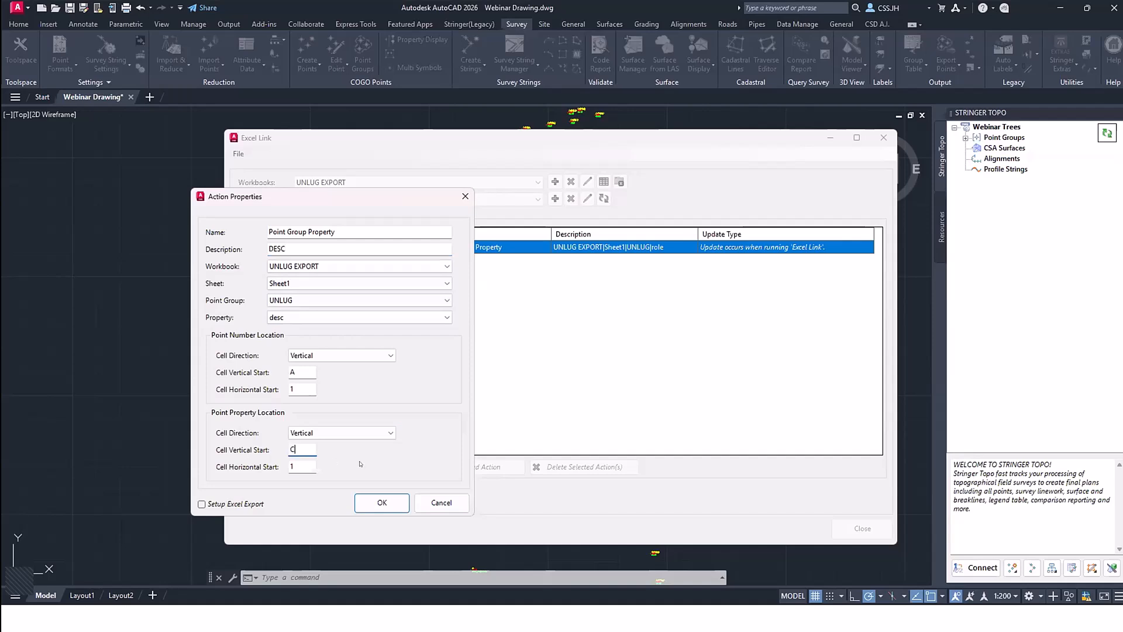
{"action": "left_click", "coordinate": [202, 503]}
{"action": "left_click", "coordinate": [382, 502]}
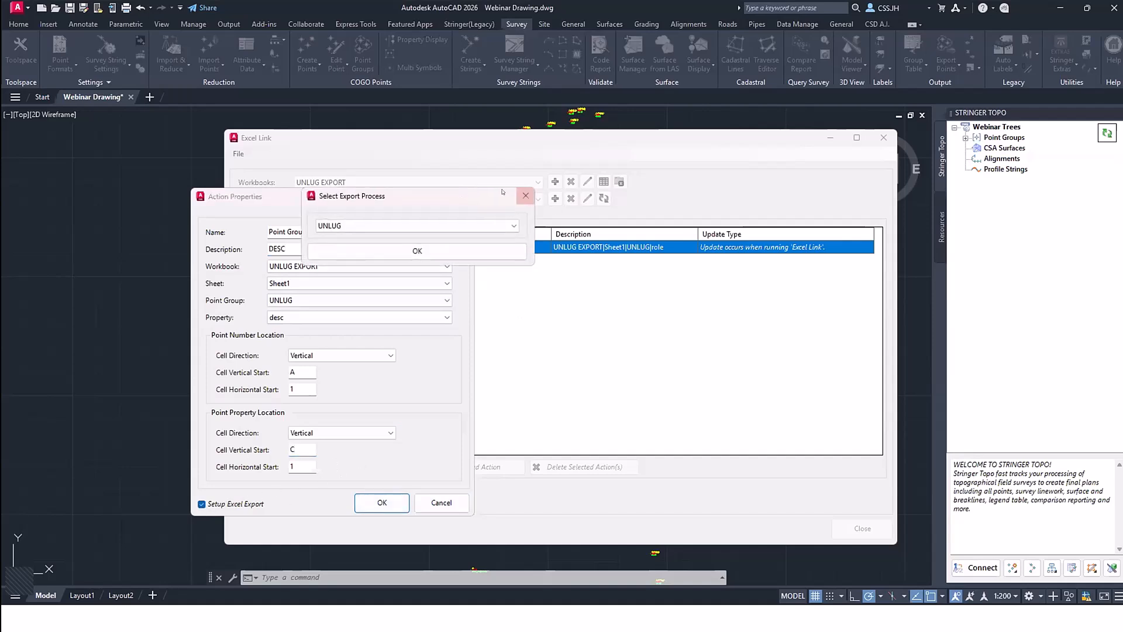
{"action": "left_click", "coordinate": [417, 250]}
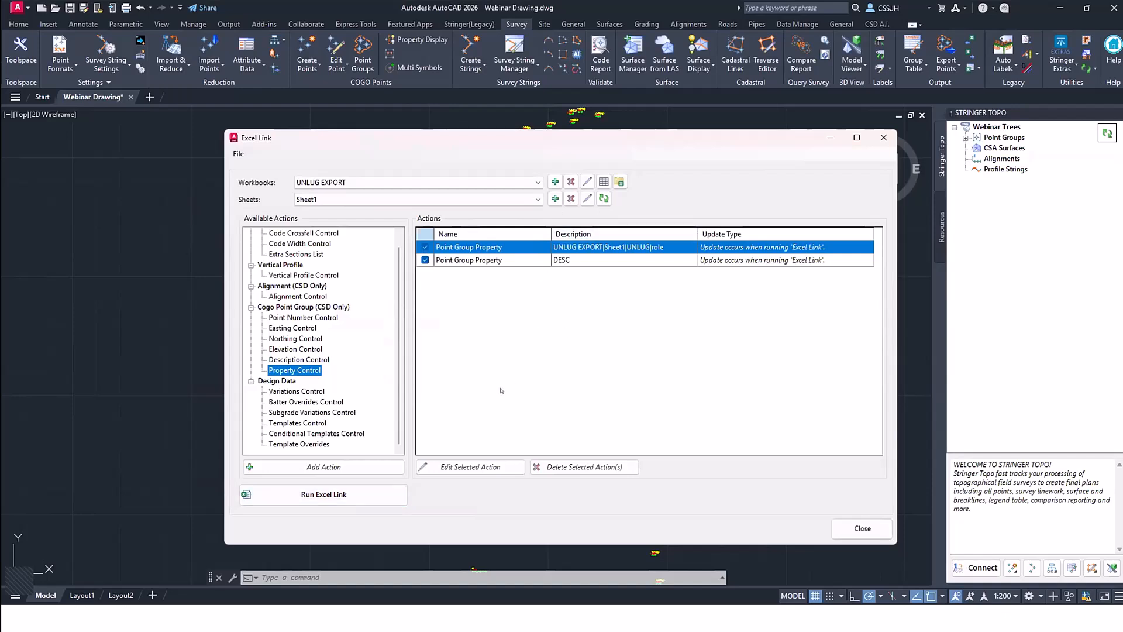
Step: Run Excel Link and open UNLUG EXPORT.xlsx from the Managing Attribute Data using Excel folder
{"action": "left_click", "coordinate": [359, 500]}
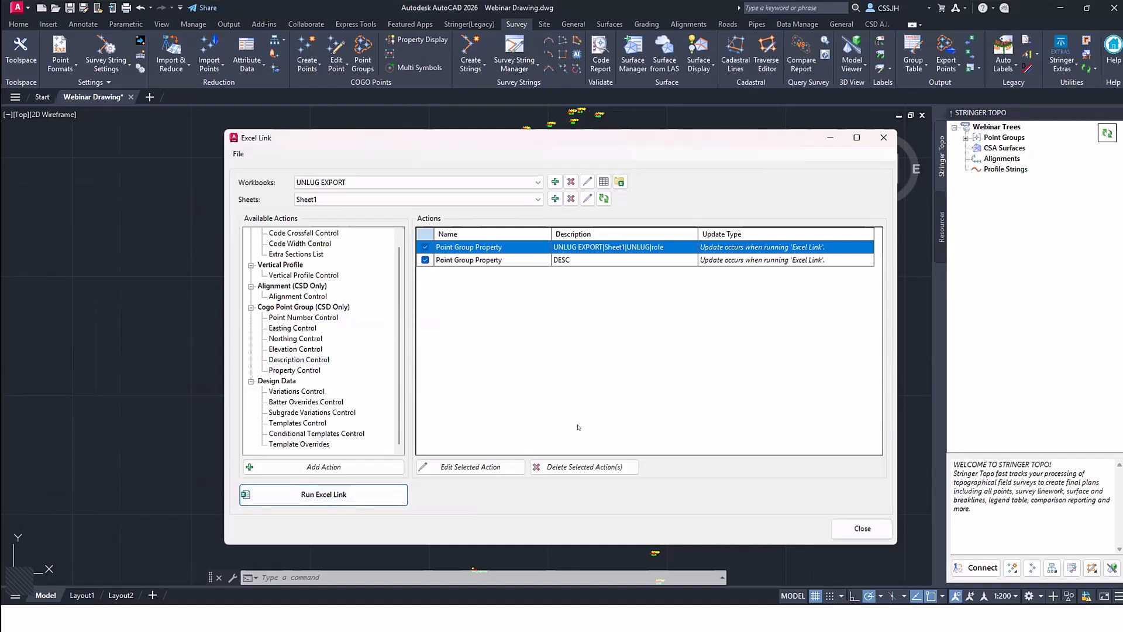
{"action": "key", "text": "alt+Tab"}
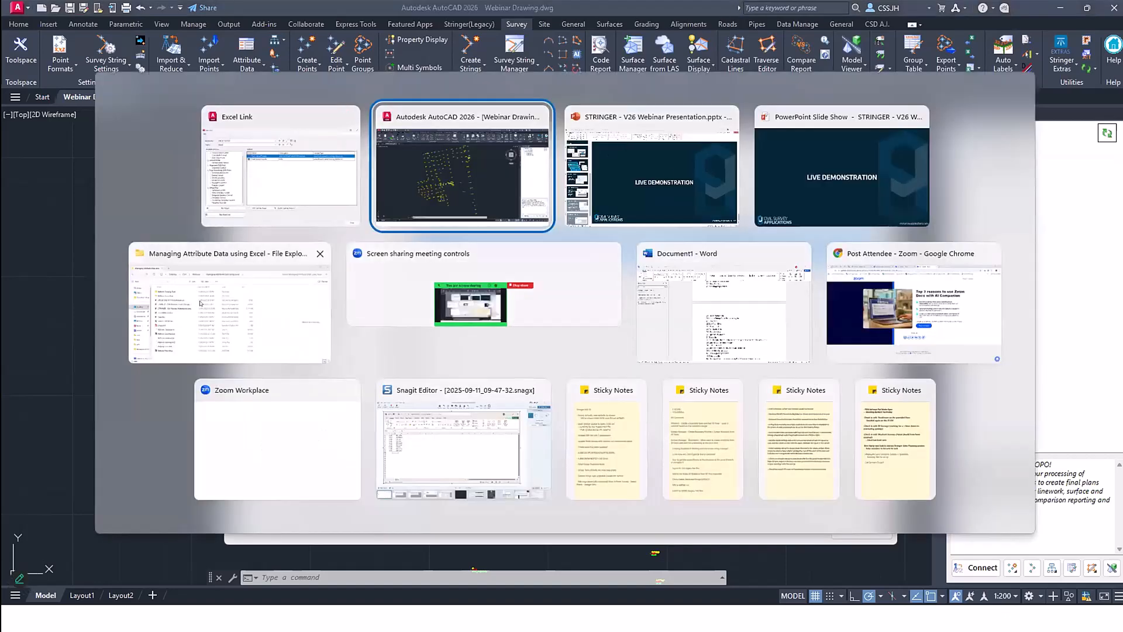
{"action": "left_click", "coordinate": [200, 303]}
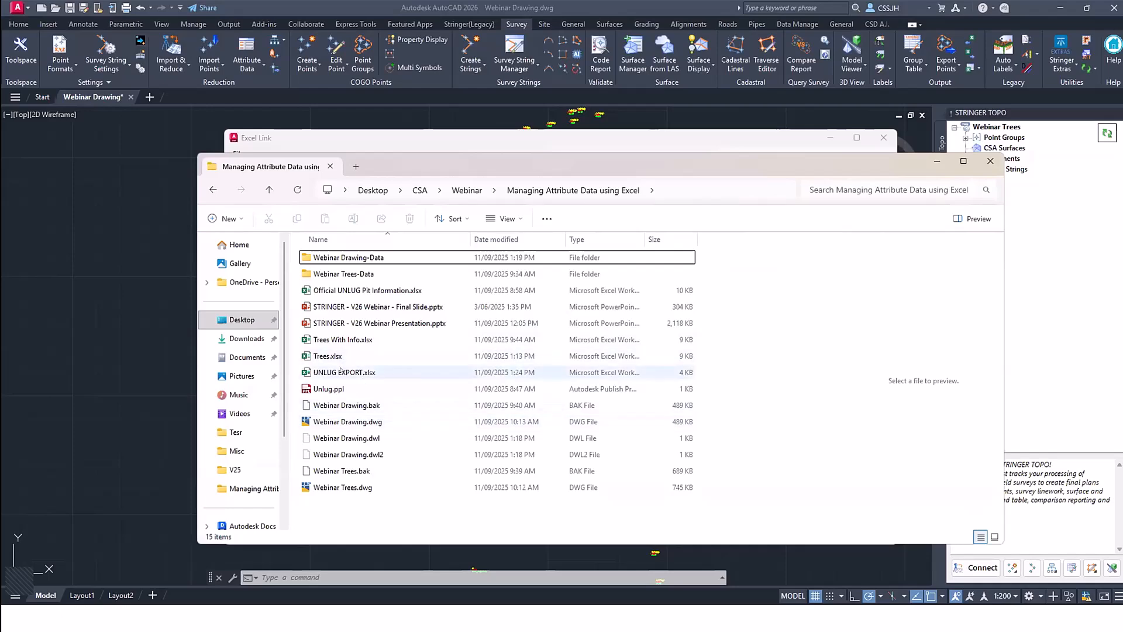
{"action": "double_click", "coordinate": [316, 373]}
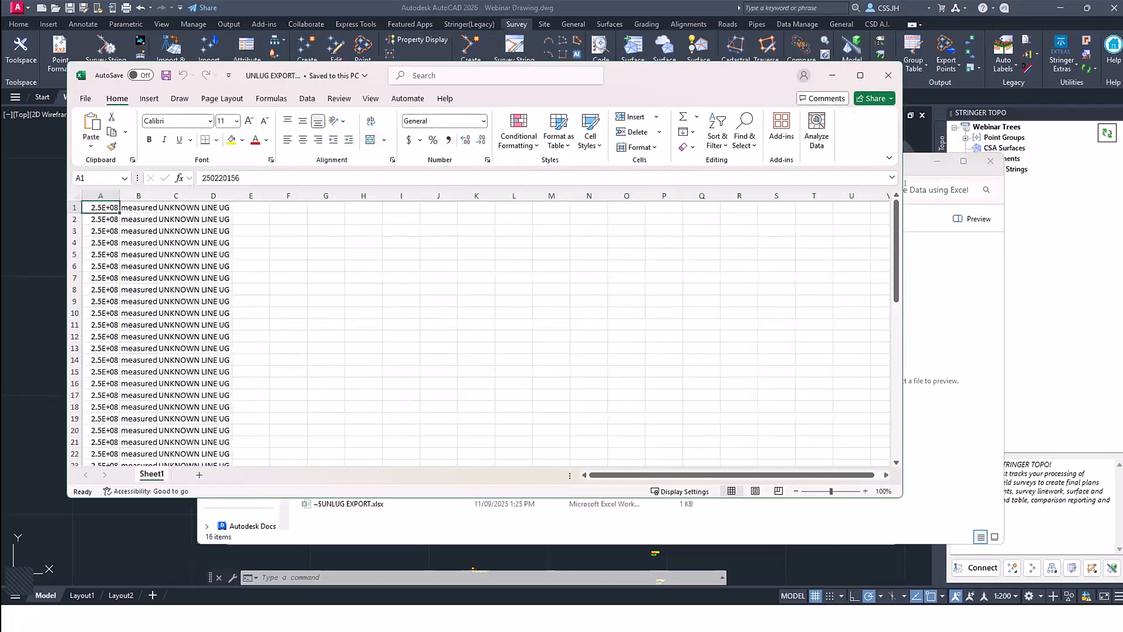
Step: Open the Official UNLUG Pit Information.xlsx workbook and close the File Explorer window
{"action": "left_click", "coordinate": [932, 254]}
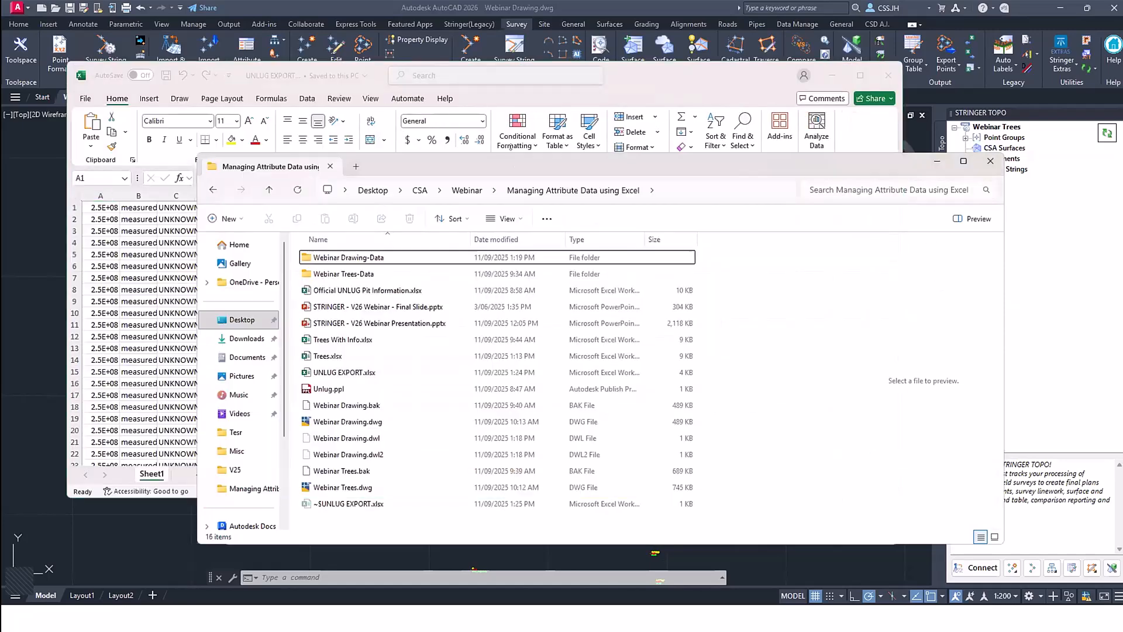
{"action": "left_click", "coordinate": [352, 289]}
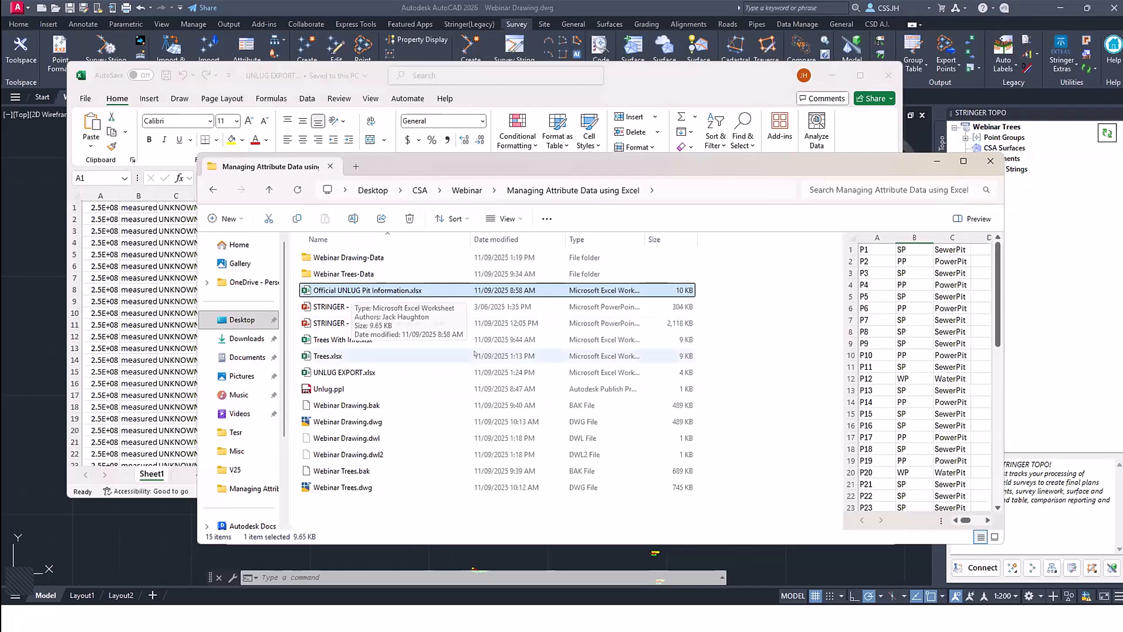
{"action": "double_click", "coordinate": [352, 290]}
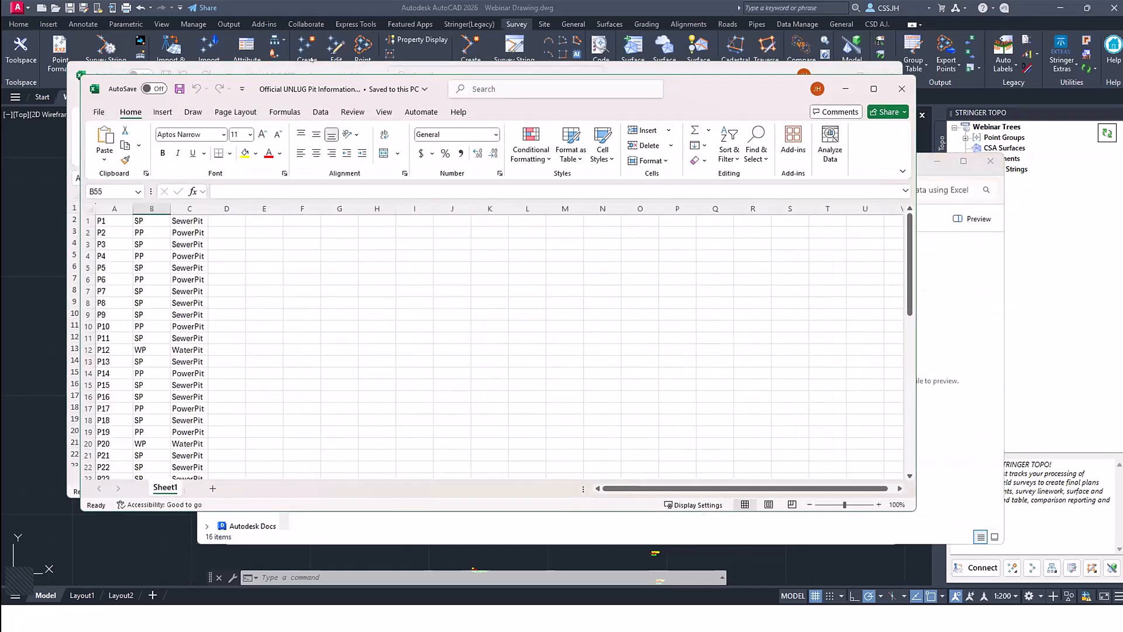
{"action": "left_click", "coordinate": [462, 528]}
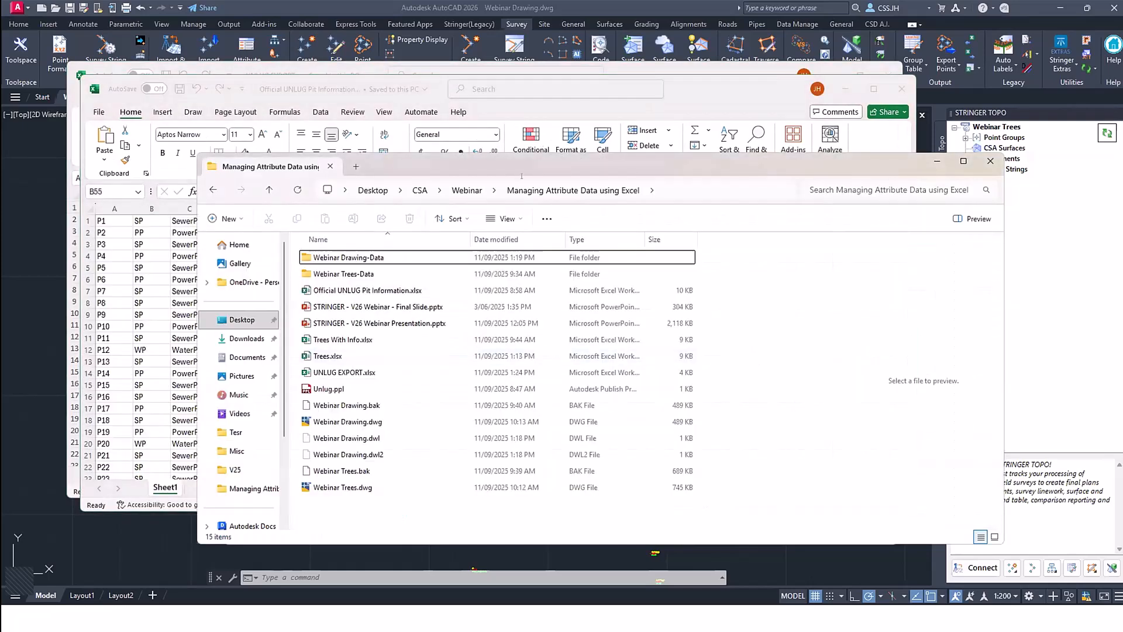
{"action": "key", "text": "alt+F4"}
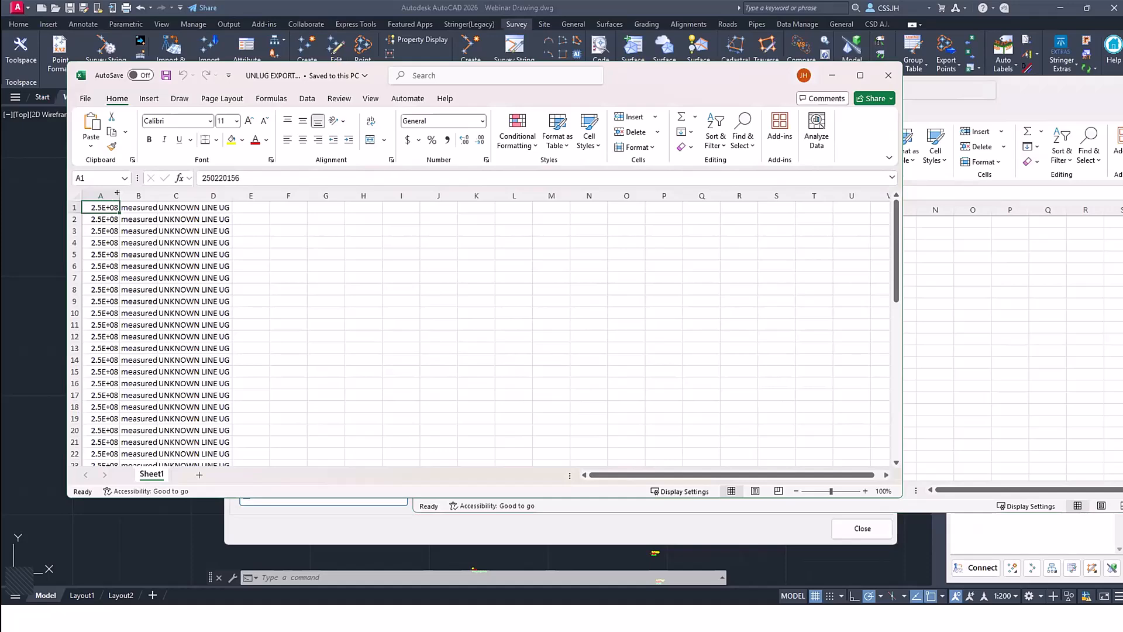
Step: Widen columns A and B in UNLUG EXPORT and overwrite its column C with column B of Official UNLUG Pit Information
{"action": "left_click_drag", "start_coordinate": [117, 192], "coordinate": [306, 192]}
{"action": "left_click_drag", "start_coordinate": [230, 208], "coordinate": [314, 313]}
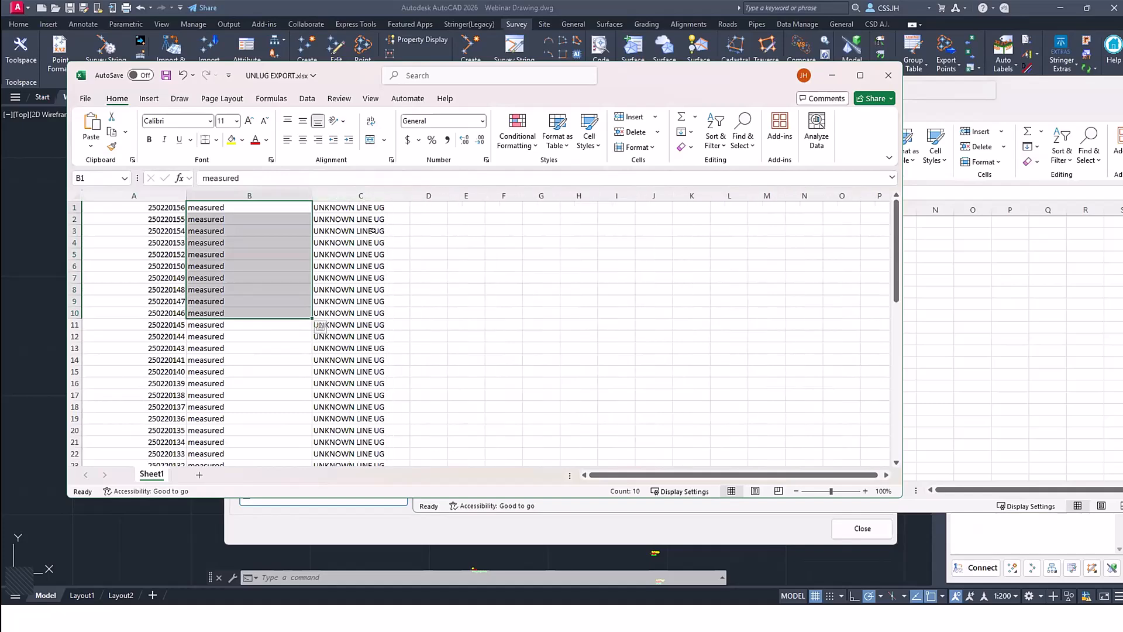
{"action": "left_click", "coordinate": [1008, 100]}
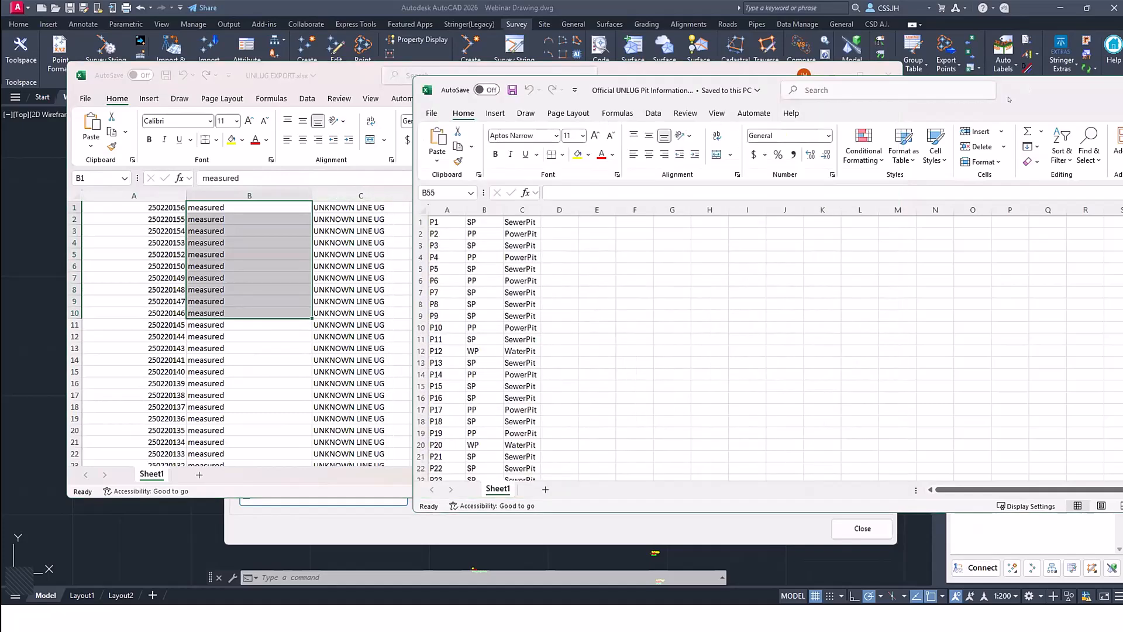
{"action": "left_click", "coordinate": [485, 209]}
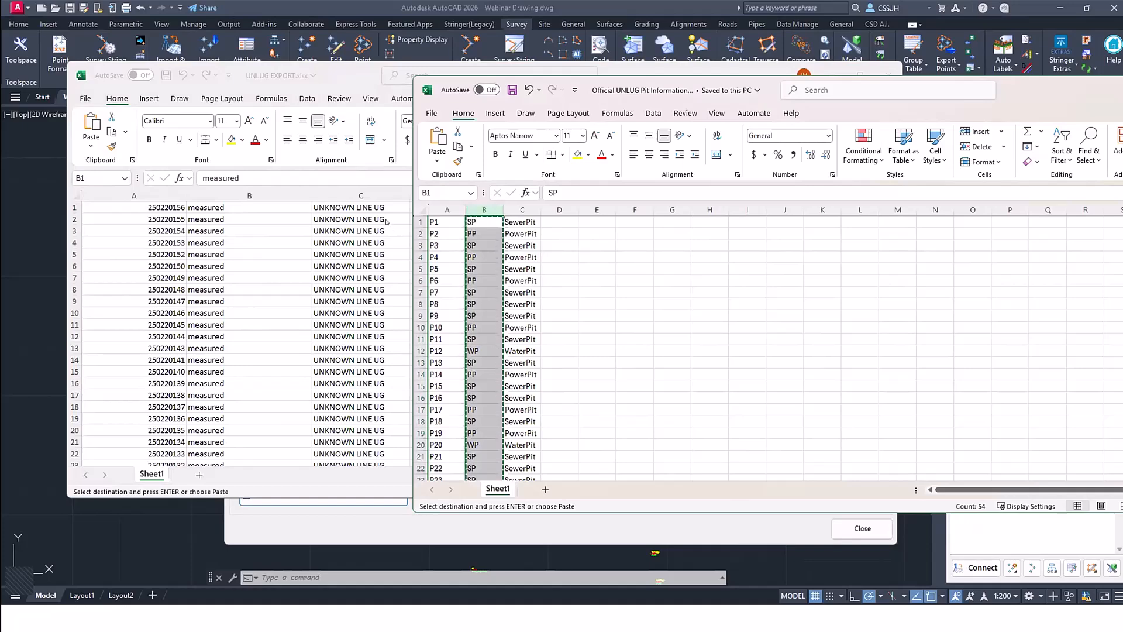
{"action": "left_click", "coordinate": [361, 196]}
{"action": "left_click", "coordinate": [361, 195]}
{"action": "key", "text": "ctrl+v"}
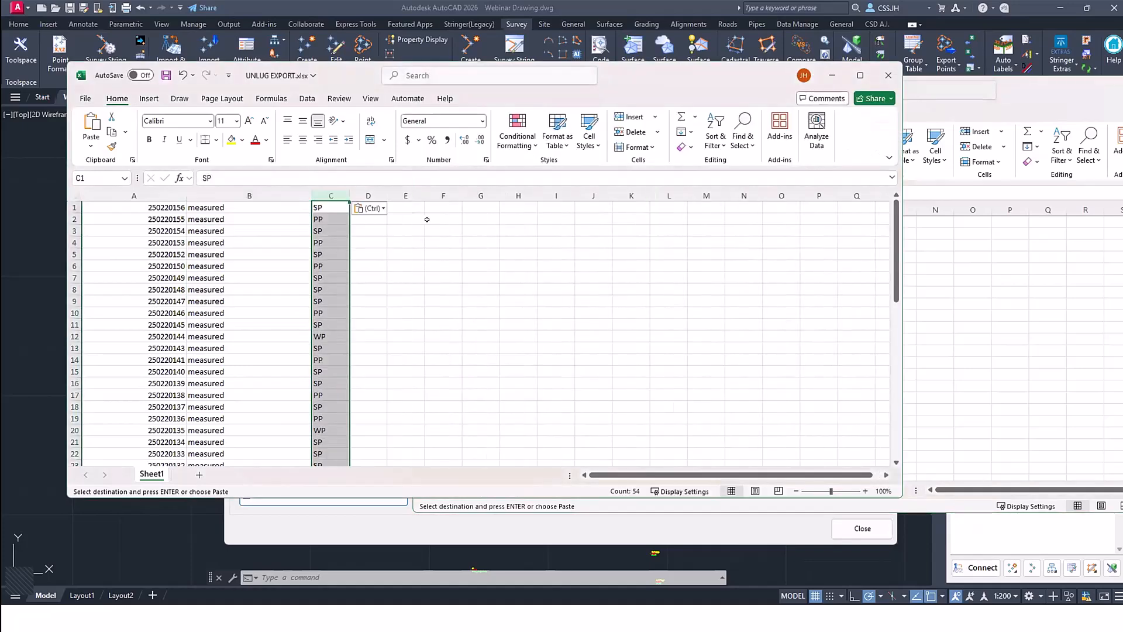
Step: Overwrite column B of UNLUG EXPORT with the pit names from column C of Official UNLUG Pit Information
{"action": "key", "text": "alt+Tab"}
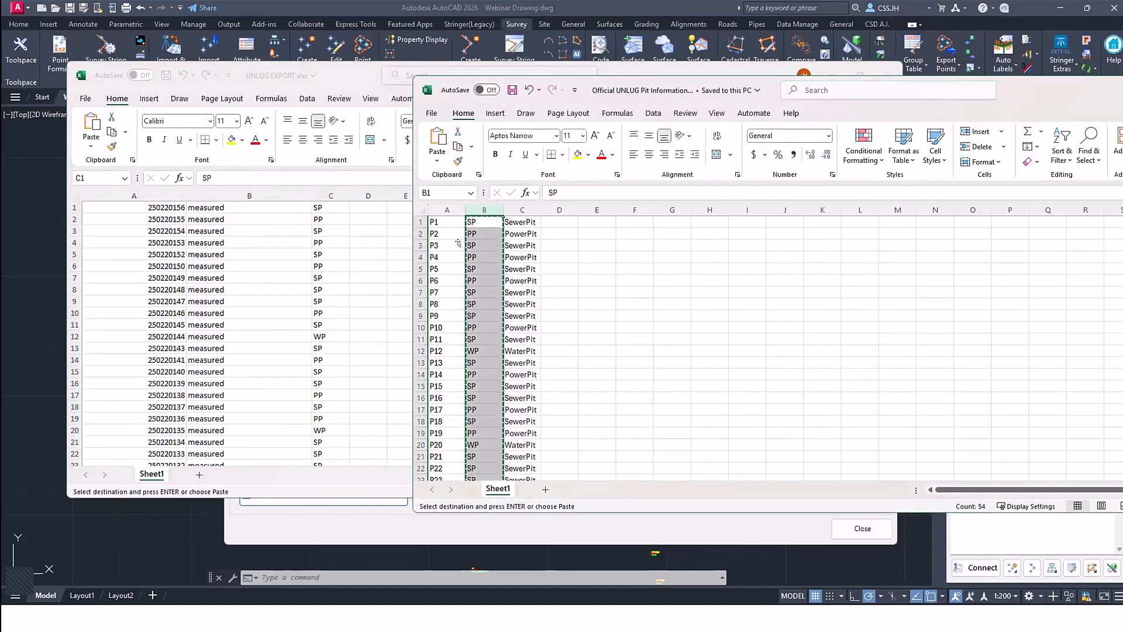
{"action": "left_click", "coordinate": [518, 208]}
{"action": "key", "text": "ctrl+c"}
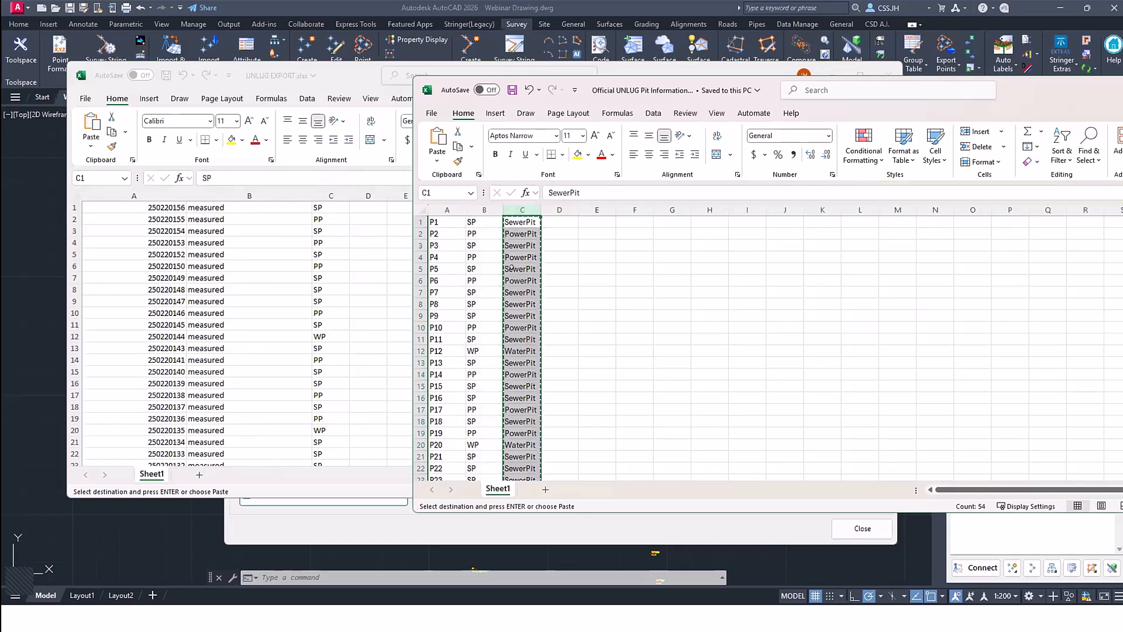
{"action": "key", "text": "alt+Tab"}
{"action": "left_click", "coordinate": [249, 196]}
{"action": "key", "text": "ctrl+v"}
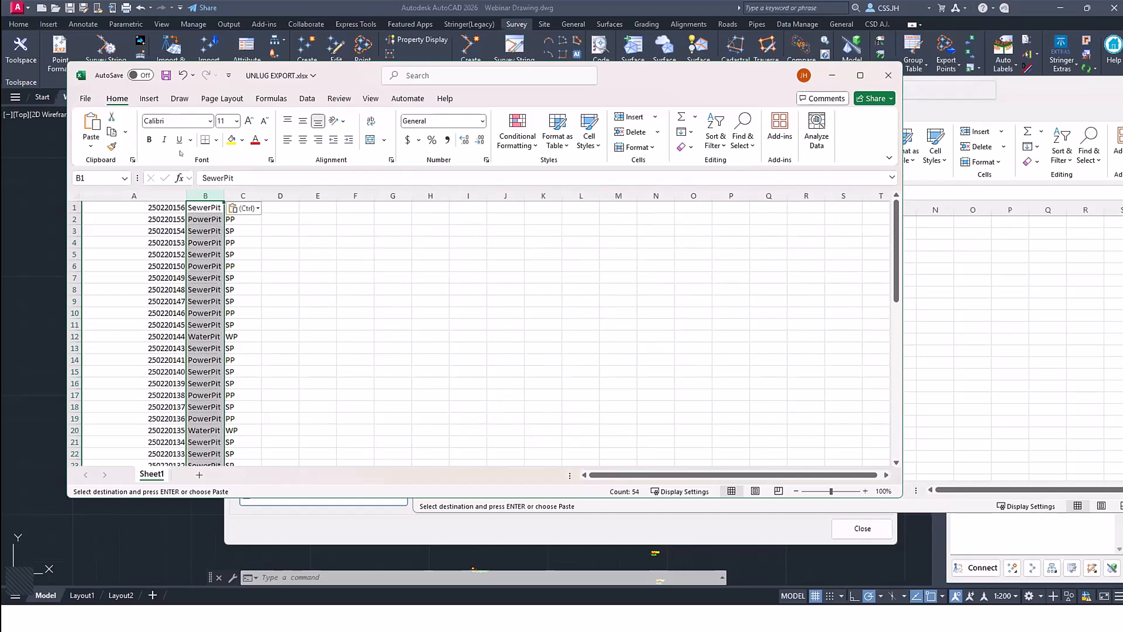
Step: Save the UNLUG EXPORT workbook and close both Excel workbooks
{"action": "left_click", "coordinate": [166, 75]}
{"action": "left_click", "coordinate": [888, 75]}
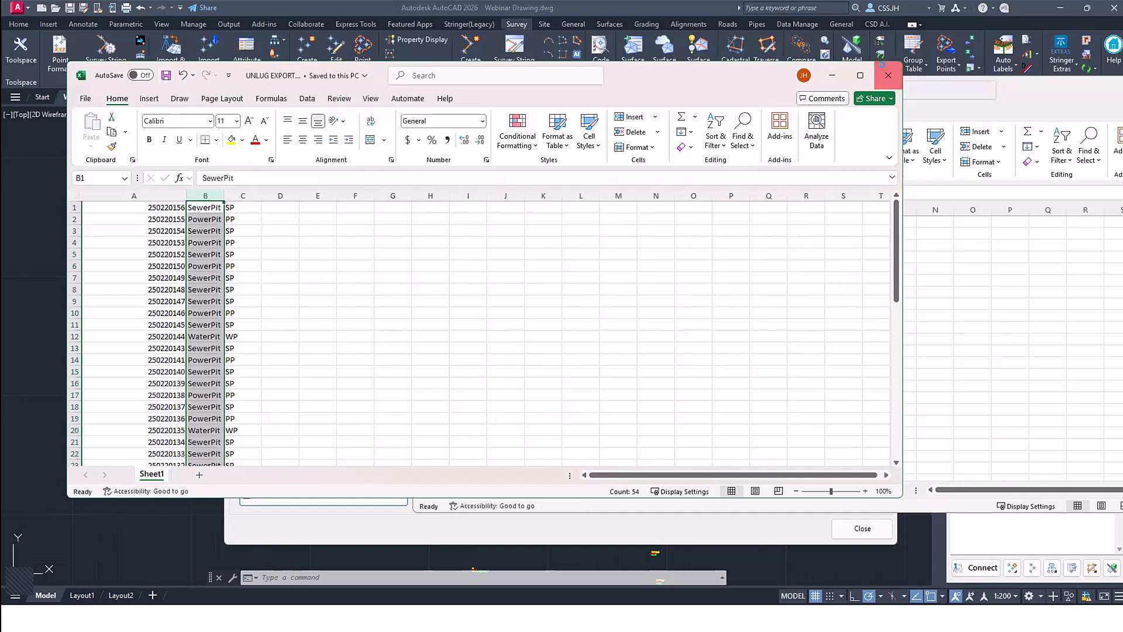
{"action": "left_click_drag", "start_coordinate": [1048, 98], "coordinate": [677, 176]}
{"action": "left_click", "coordinate": [864, 170]}
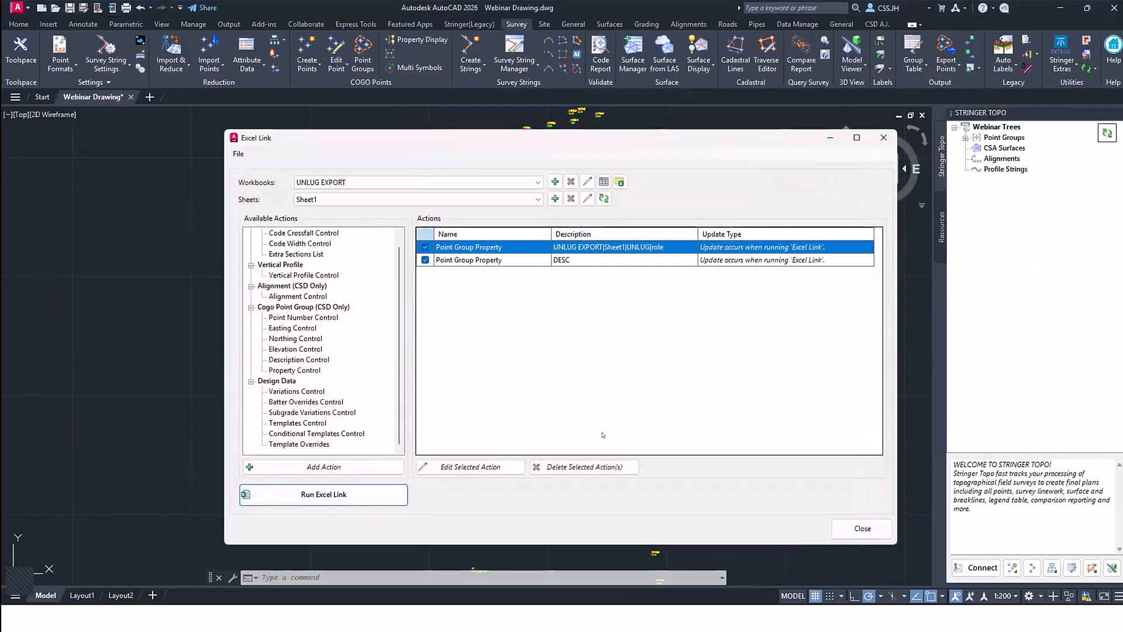
Step: Close Excel Link, refresh the Stringer data, and review the UNLUG point group's points sorted by desc and by point number
{"action": "left_click", "coordinate": [862, 528]}
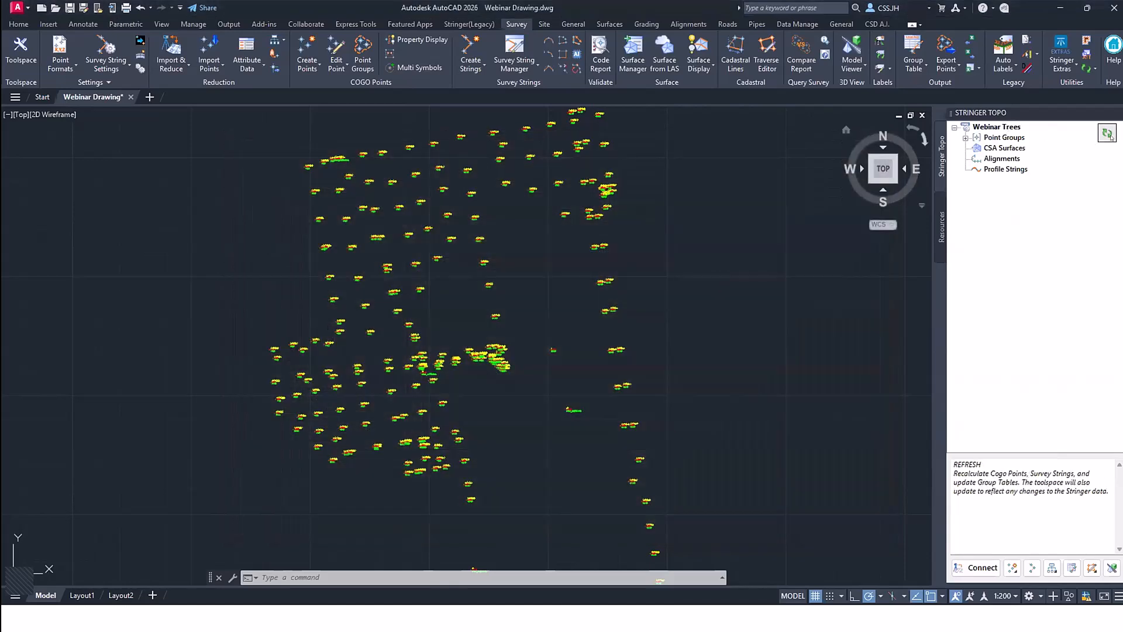
{"action": "left_click", "coordinate": [1107, 134]}
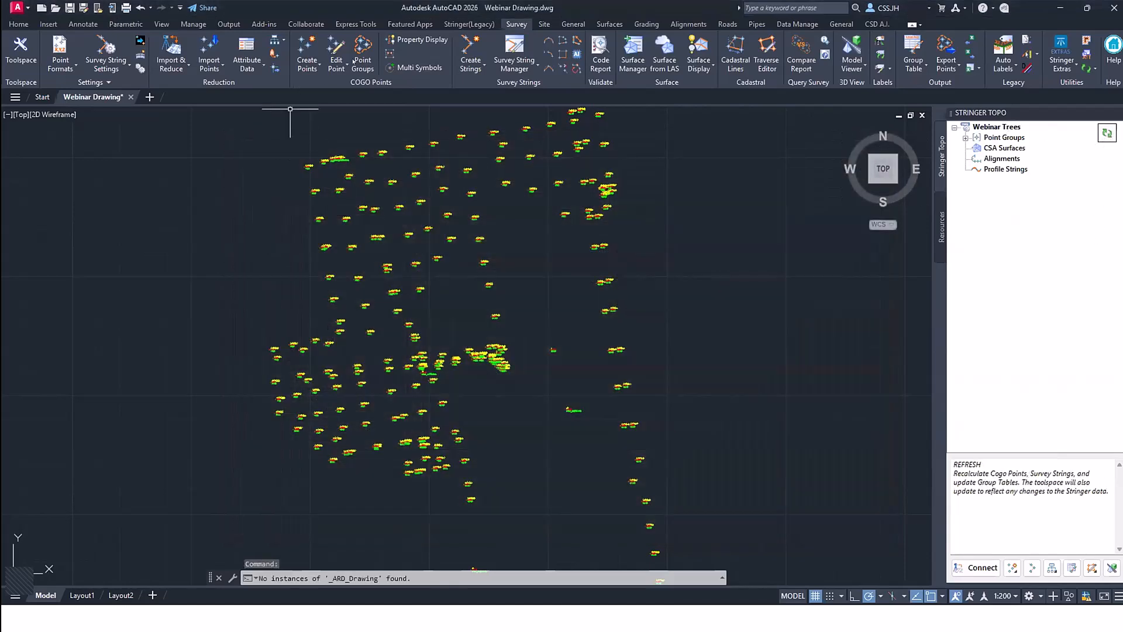
{"action": "left_click", "coordinate": [356, 58]}
{"action": "left_click", "coordinate": [190, 238]}
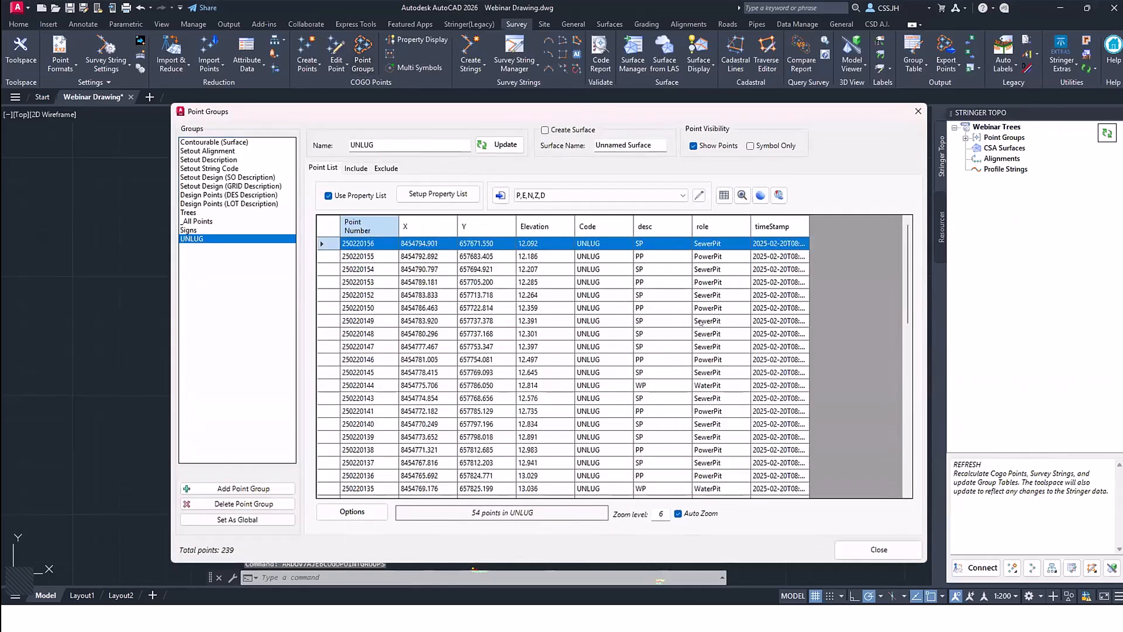
{"action": "left_click", "coordinate": [667, 226]}
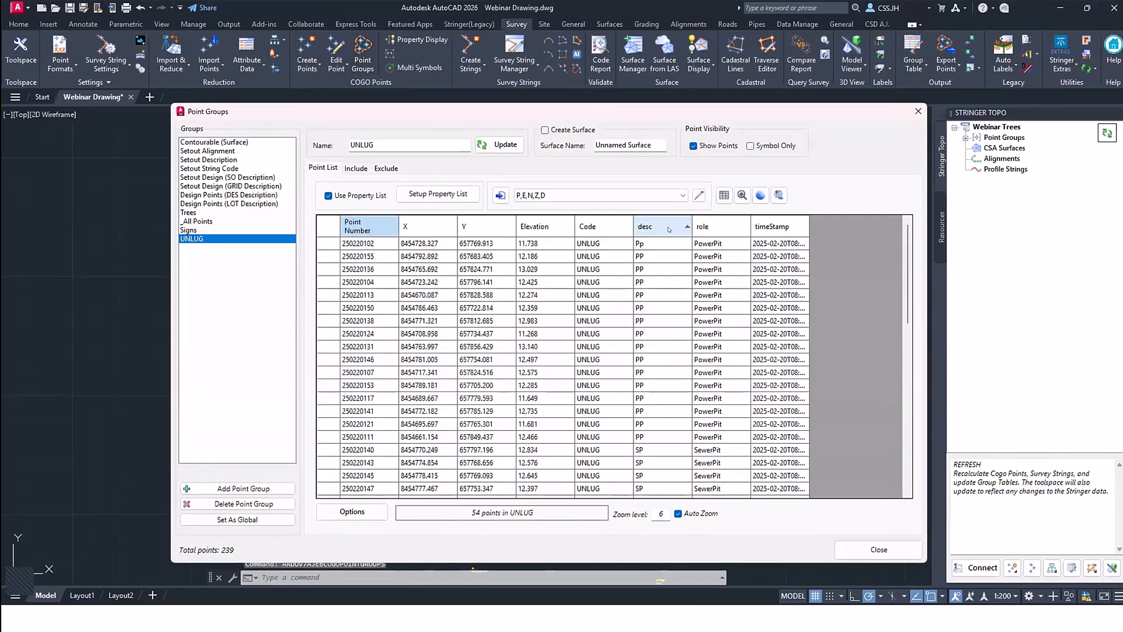
{"action": "left_click", "coordinate": [369, 227]}
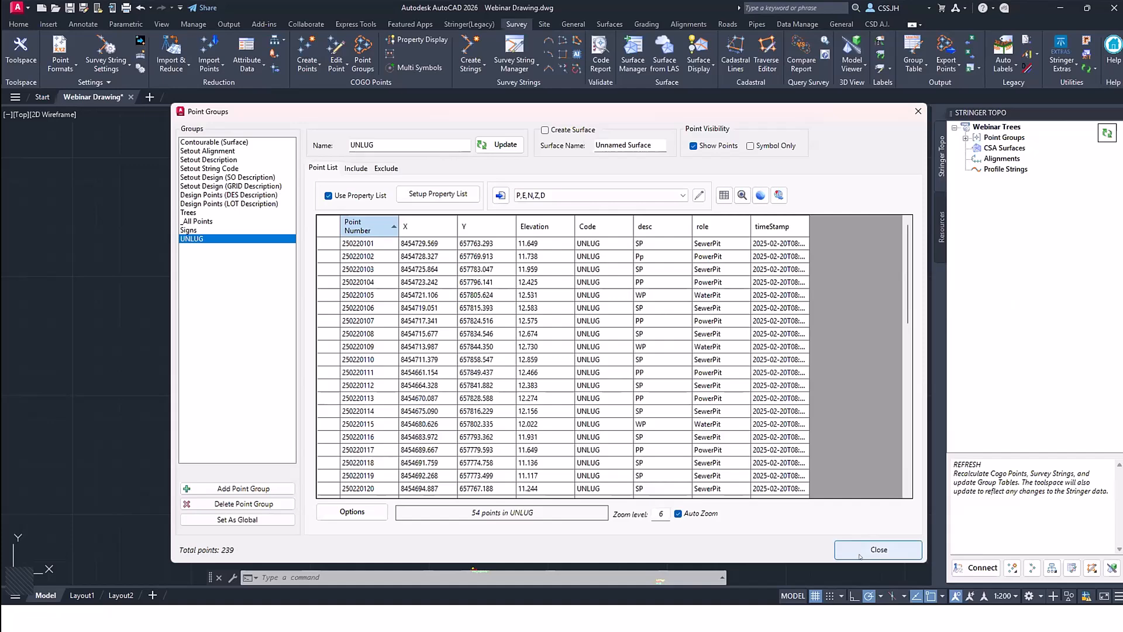
{"action": "left_click", "coordinate": [875, 547]}
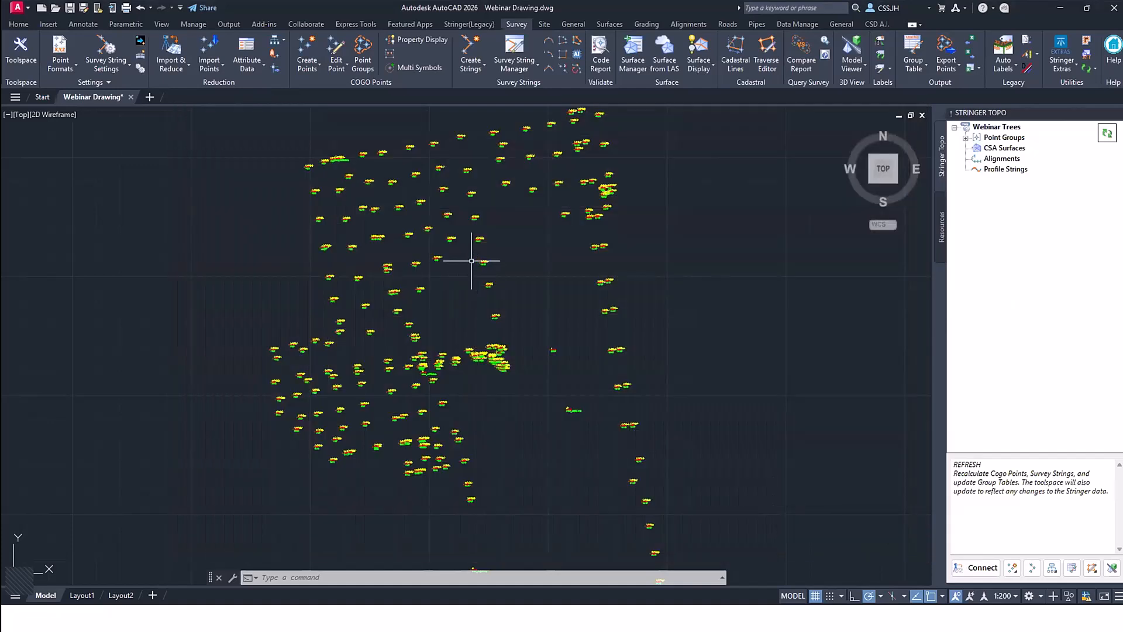
Step: Review the Cogo Point UNLUG table in the Table Viewer and close the viewer
{"action": "left_click", "coordinate": [247, 64]}
{"action": "left_click", "coordinate": [270, 254]}
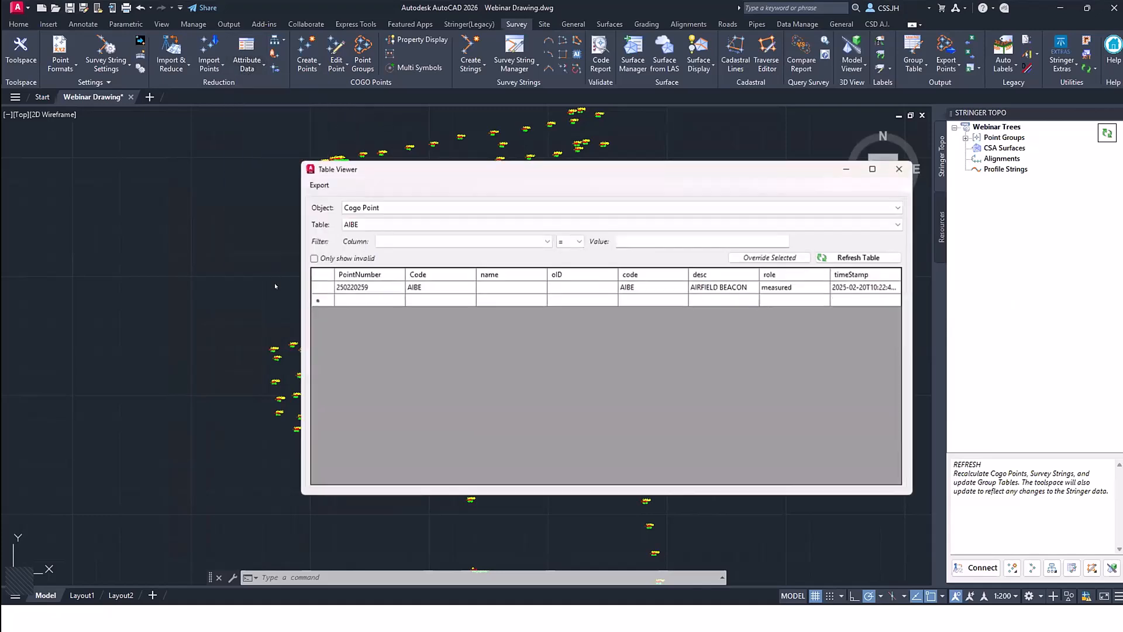
{"action": "left_click", "coordinate": [418, 223]}
{"action": "left_click", "coordinate": [457, 337]}
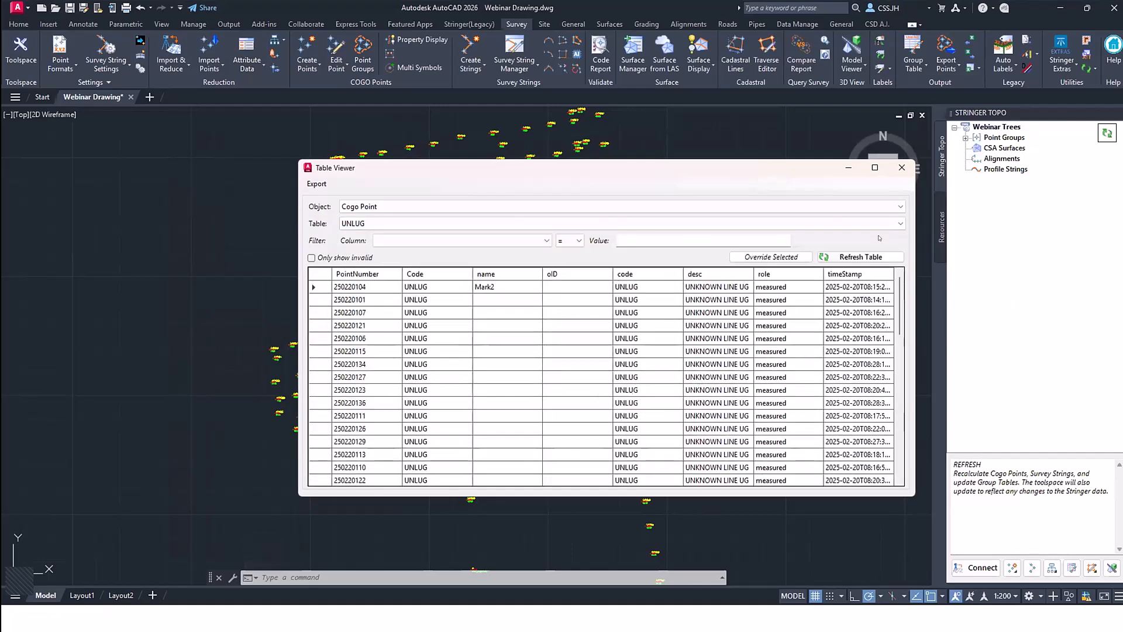
{"action": "left_click", "coordinate": [902, 167]}
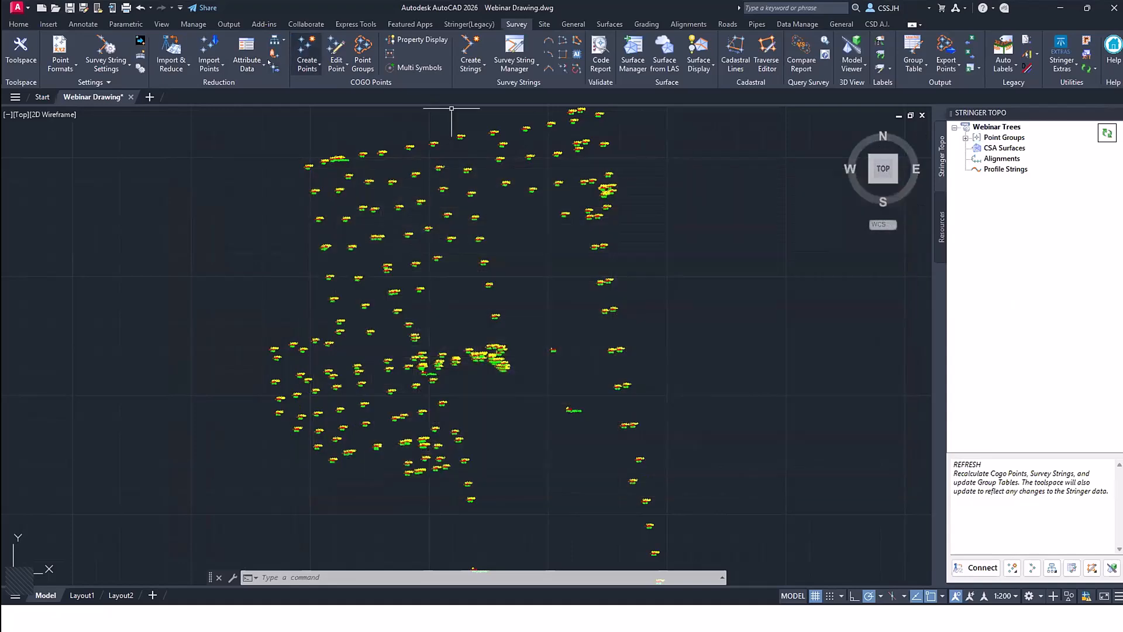
Step: Create the object tables again from the attribute data and recheck the Cogo Point UNLUG table in the Table Viewer
{"action": "left_click", "coordinate": [249, 65]}
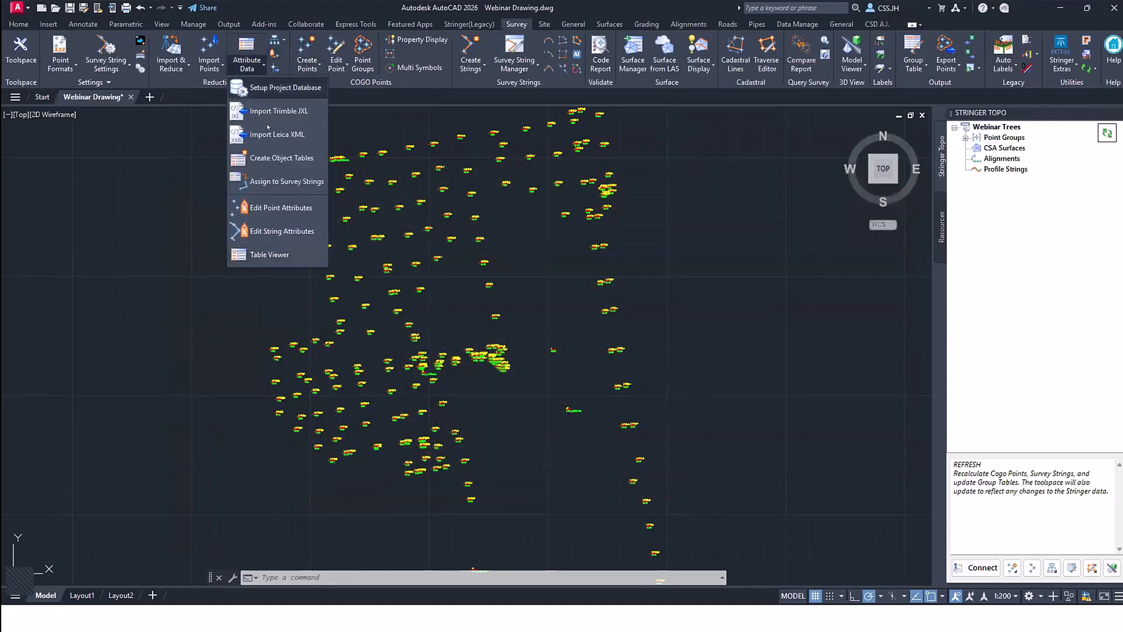
{"action": "left_click", "coordinate": [307, 165]}
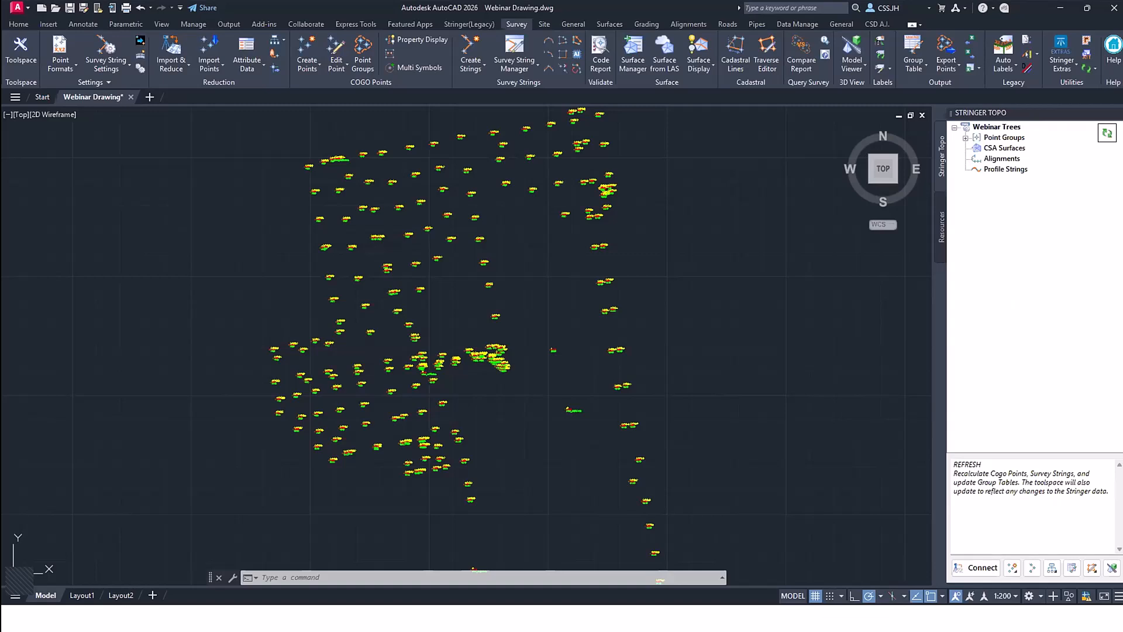
{"action": "left_click", "coordinate": [247, 63]}
{"action": "left_click", "coordinate": [271, 255]}
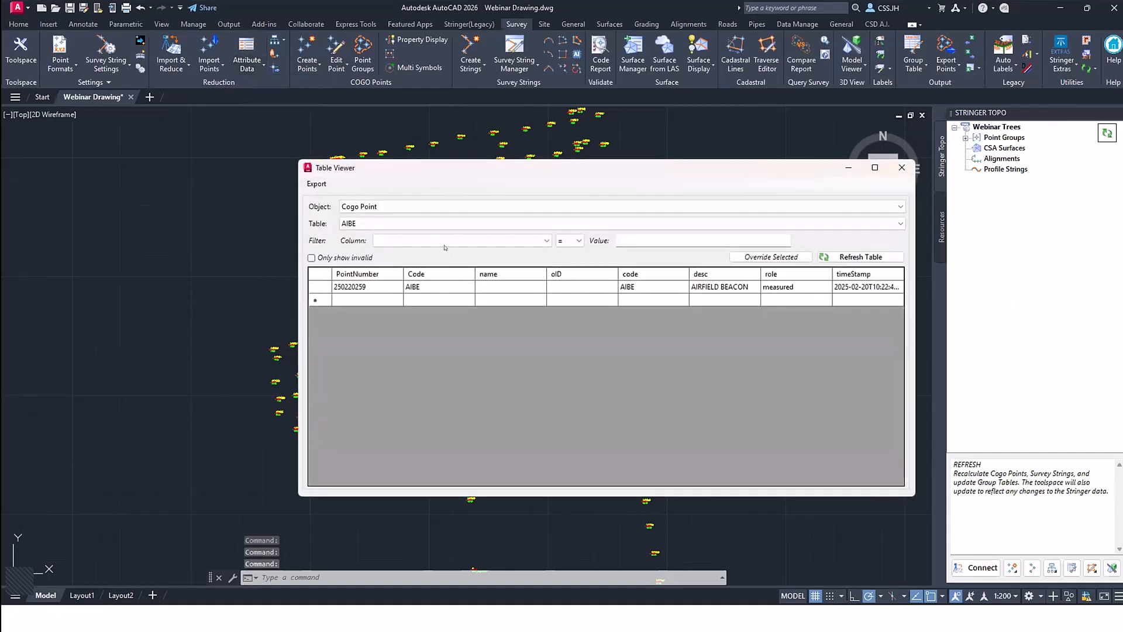
{"action": "left_click", "coordinate": [421, 224]}
{"action": "left_click", "coordinate": [361, 340]}
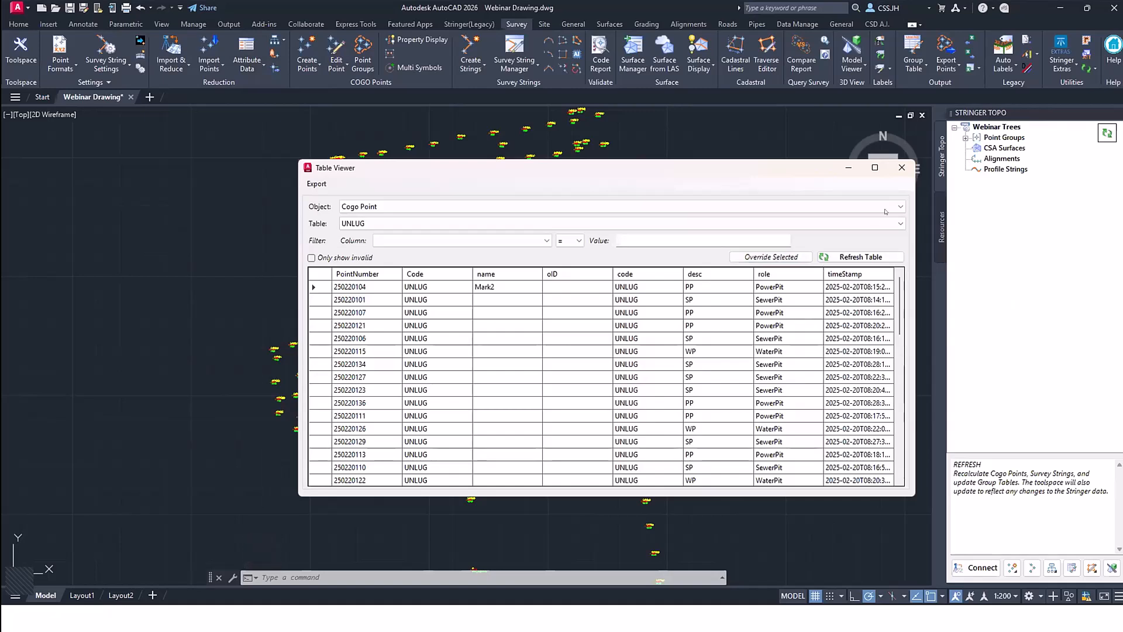
{"action": "left_click", "coordinate": [901, 167]}
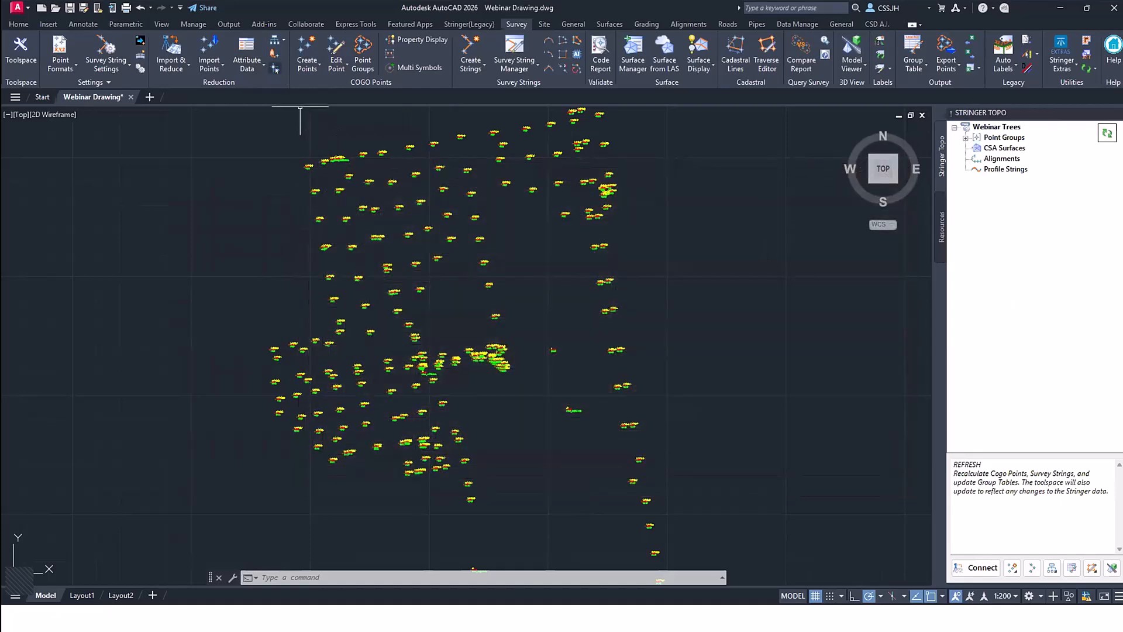
Step: Start a shapefile export and create a folder named Export inside Managing Attribute Data using Excel
{"action": "left_click", "coordinate": [274, 69]}
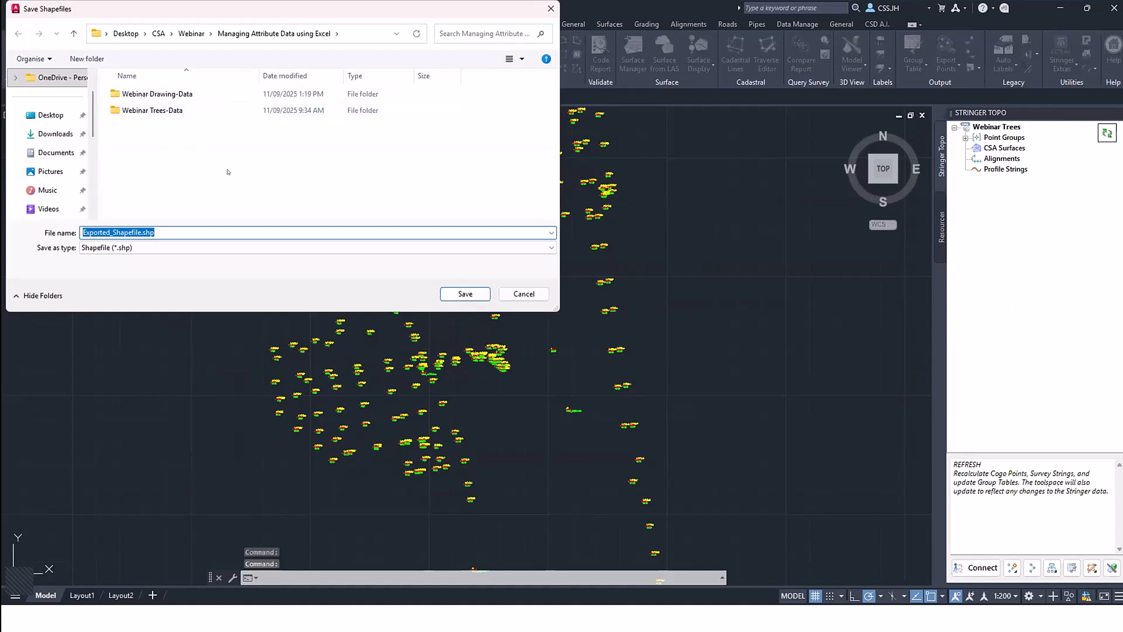
{"action": "right_click", "coordinate": [188, 140]}
{"action": "mouse_move", "coordinate": [281, 250]}
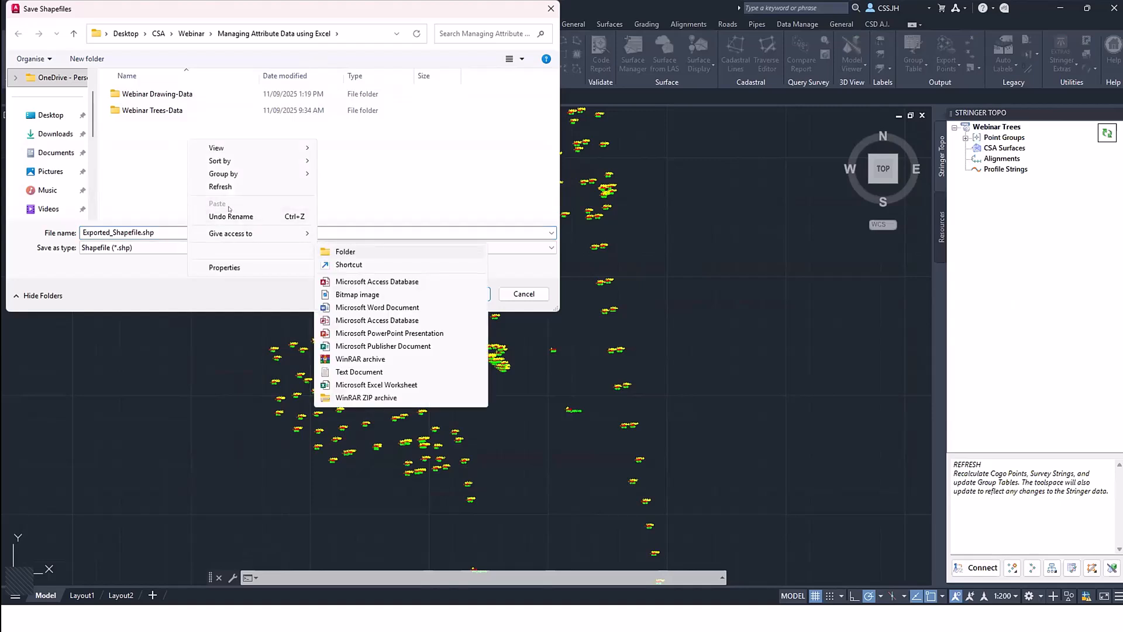
{"action": "left_click", "coordinate": [371, 249]}
{"action": "type", "text": "E"}
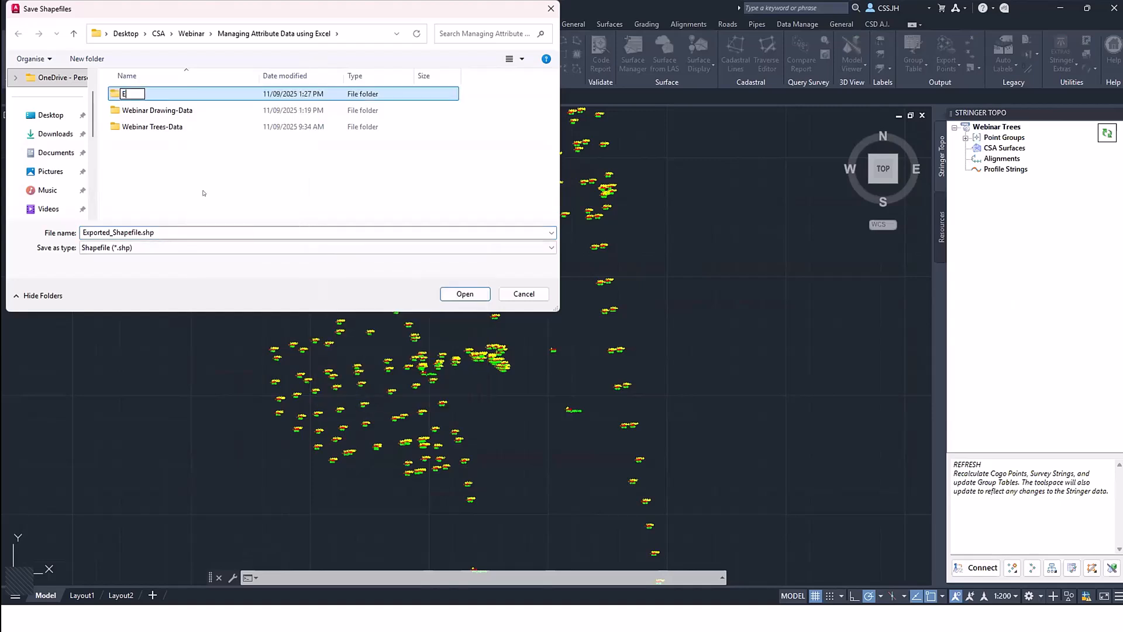
{"action": "type", "text": "xport"}
{"action": "key", "text": "Return"}
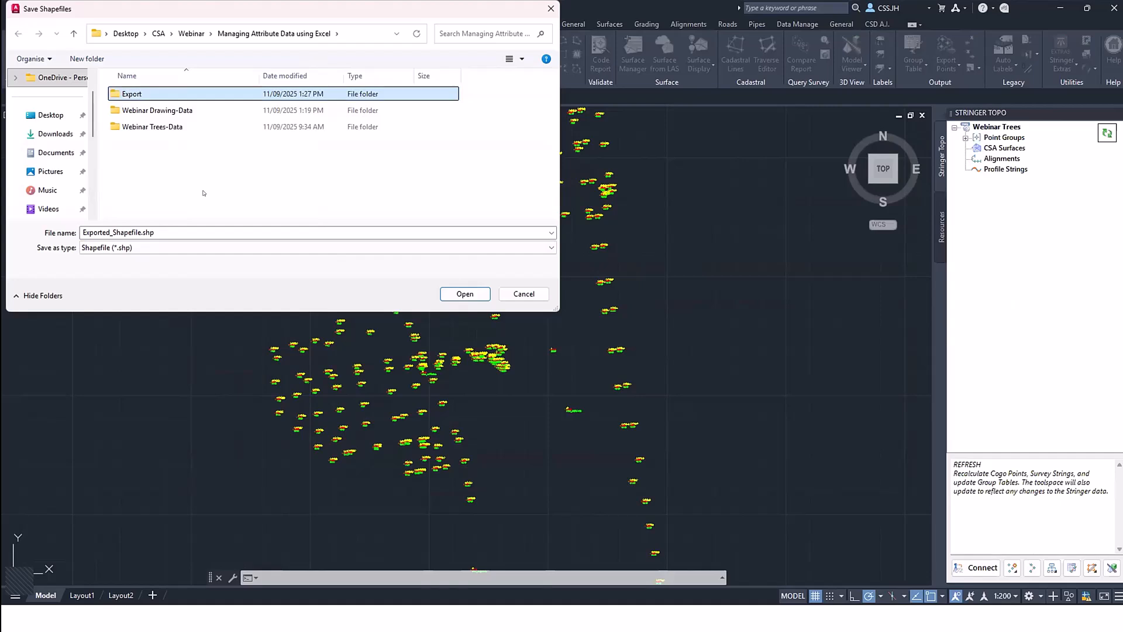
Step: Save the shapefiles in the Export folder under the file name Exported_Shapefile.shp and dismiss the completion message
{"action": "double_click", "coordinate": [187, 92]}
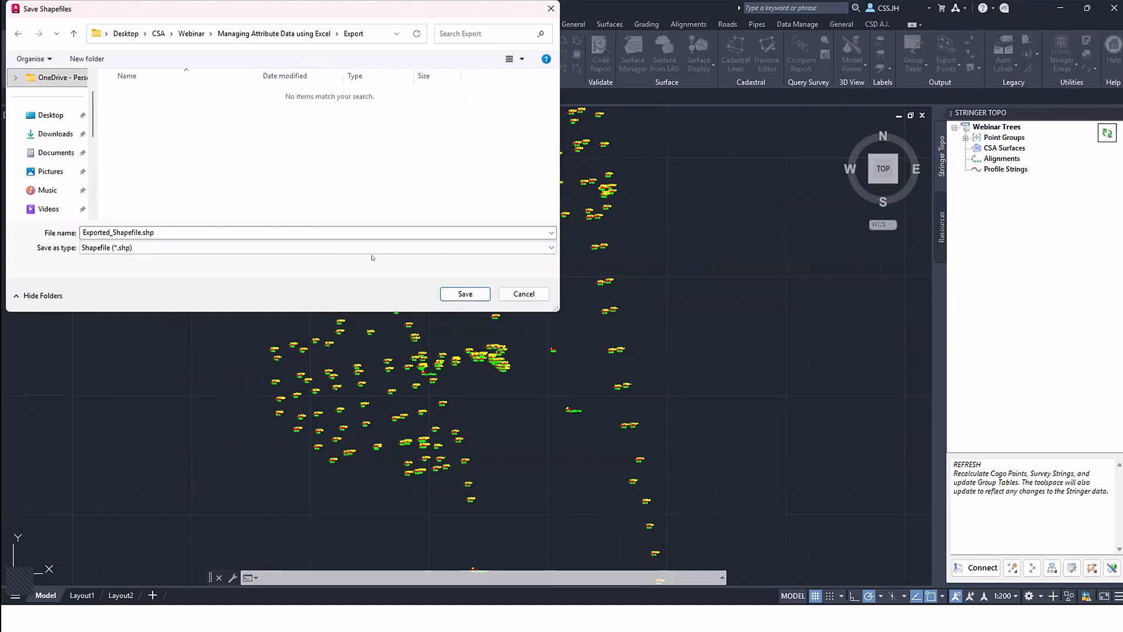
{"action": "left_click", "coordinate": [456, 291]}
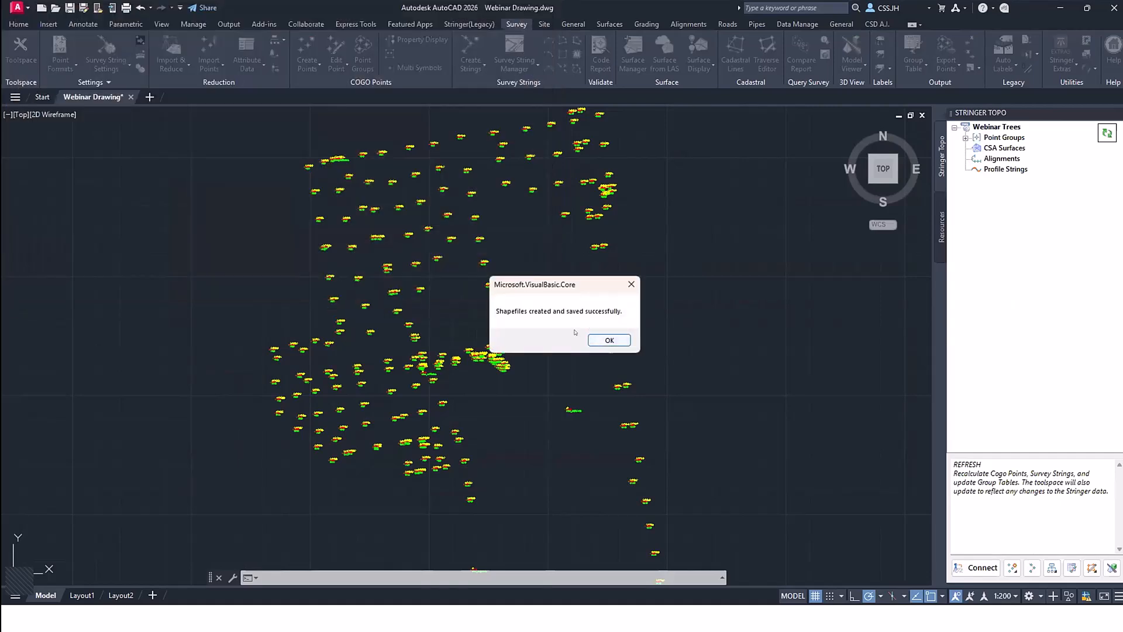
{"action": "left_click", "coordinate": [607, 338]}
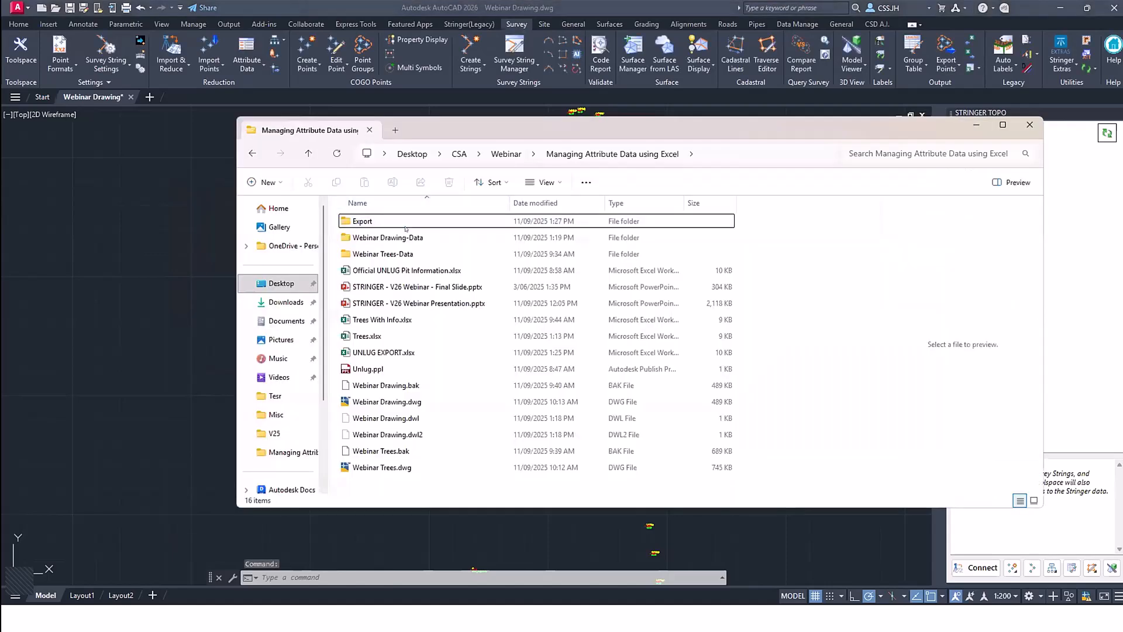
Step: Examine the exported point shapefiles in the Export folder in File Explorer, then return to the AutoCAD drawing
{"action": "double_click", "coordinate": [404, 221]}
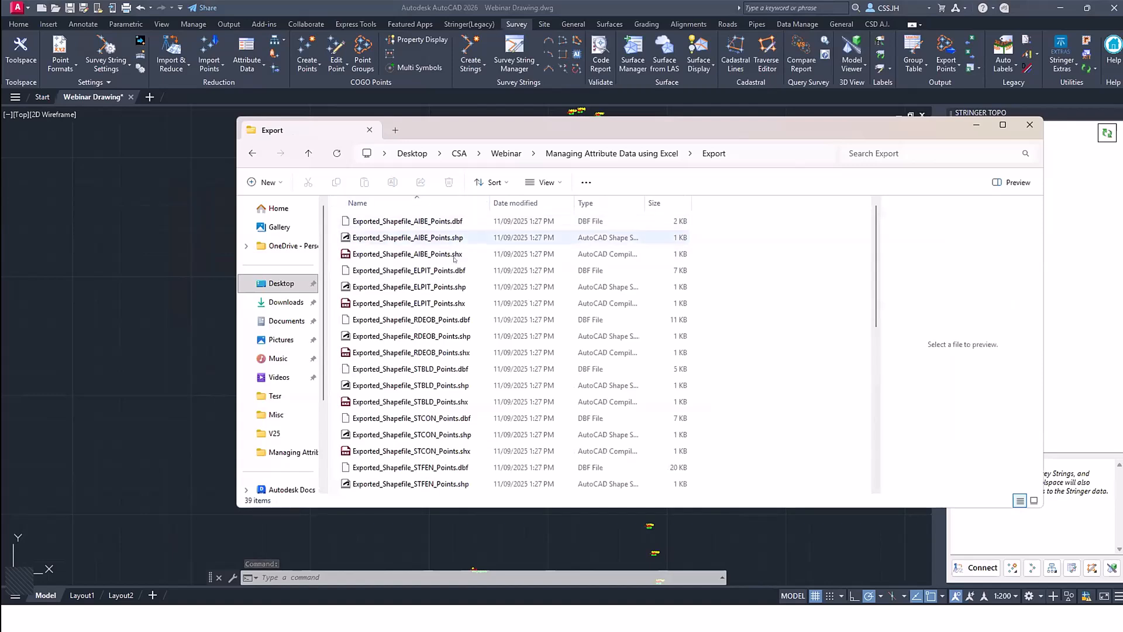
{"action": "scroll", "coordinate": [443, 433], "scroll_direction": "down", "scroll_amount": 6}
{"action": "scroll", "coordinate": [443, 434], "scroll_direction": "down", "scroll_amount": 1}
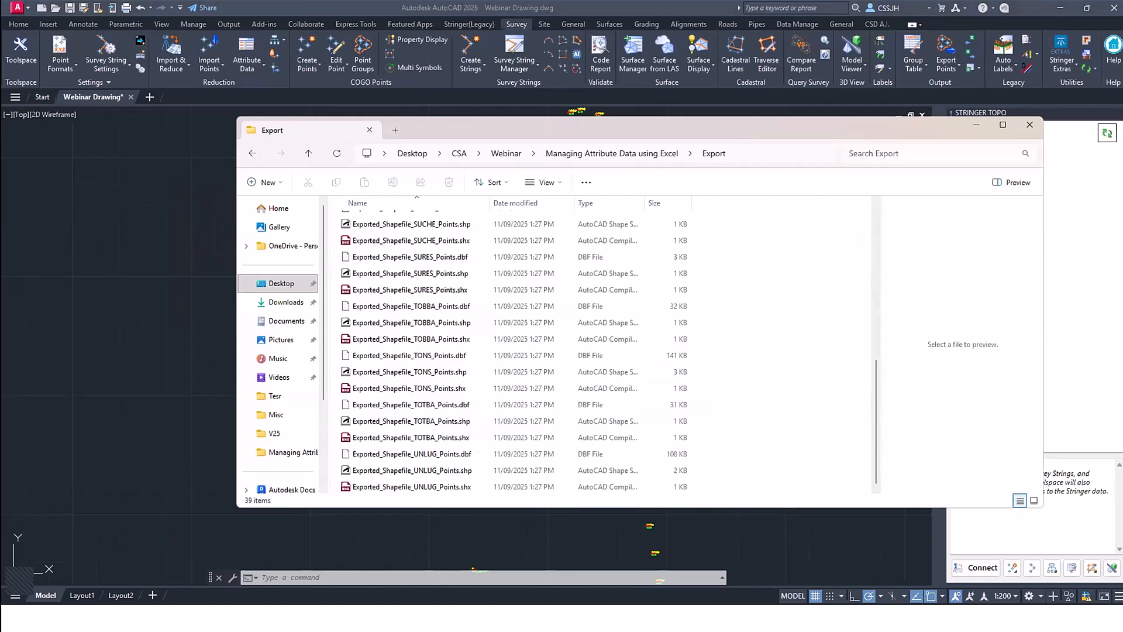
{"action": "key", "text": "alt+Tab"}
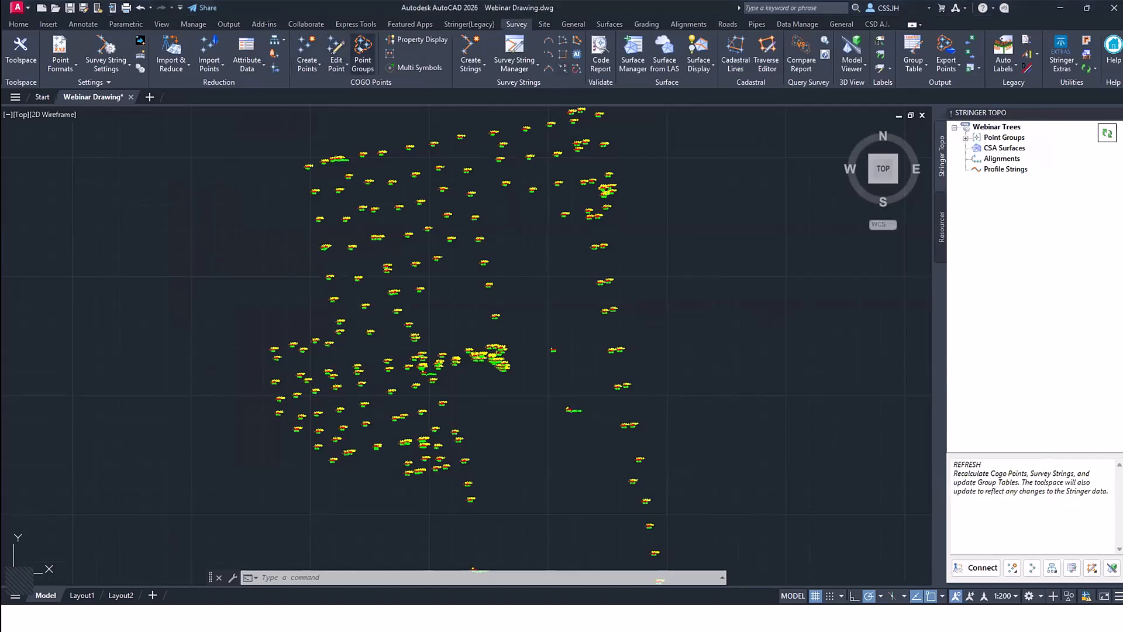
Step: Review the Point Groups export formats for Contourable (Surface), keep P,E,N,Z,D, and close the dialog
{"action": "left_click", "coordinate": [371, 68]}
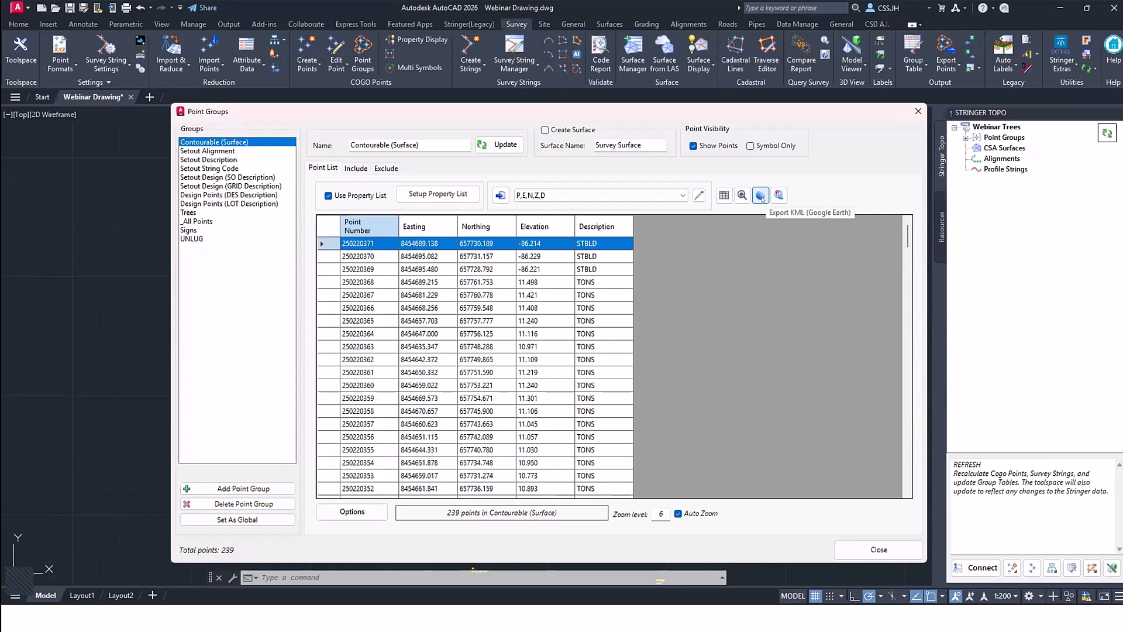
{"action": "left_click", "coordinate": [682, 198]}
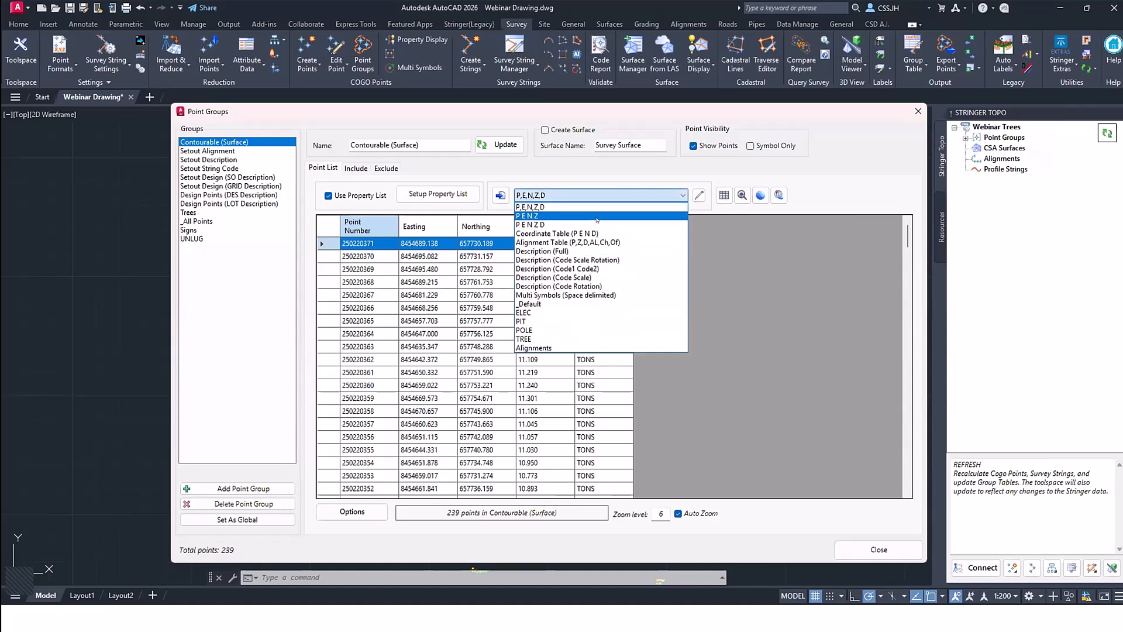
{"action": "left_click", "coordinate": [561, 208]}
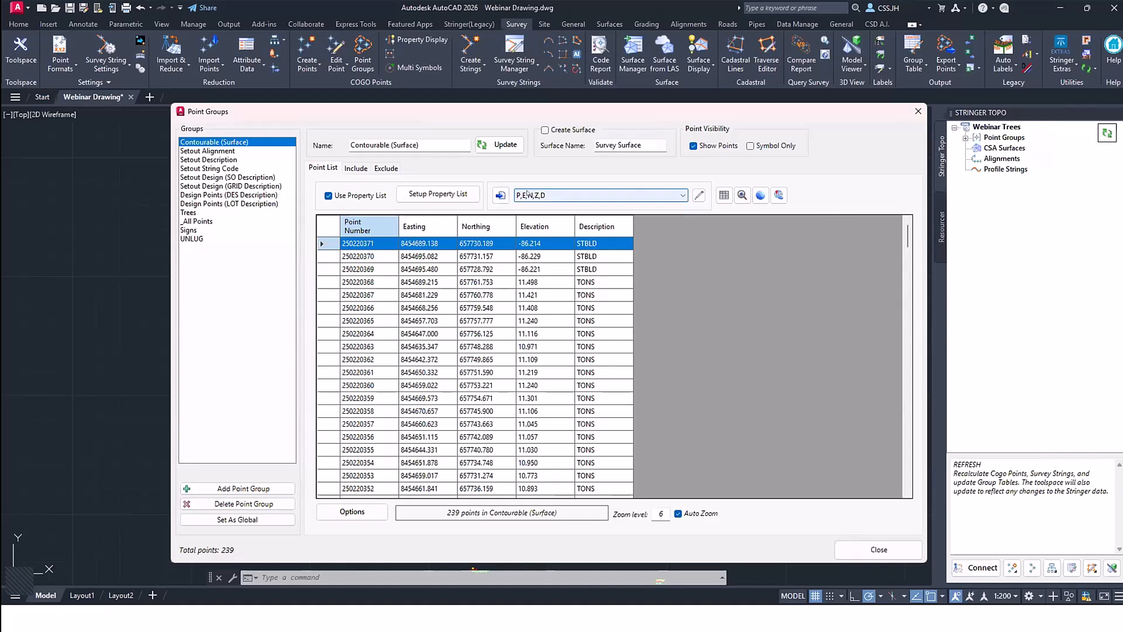
{"action": "left_click", "coordinate": [917, 111]}
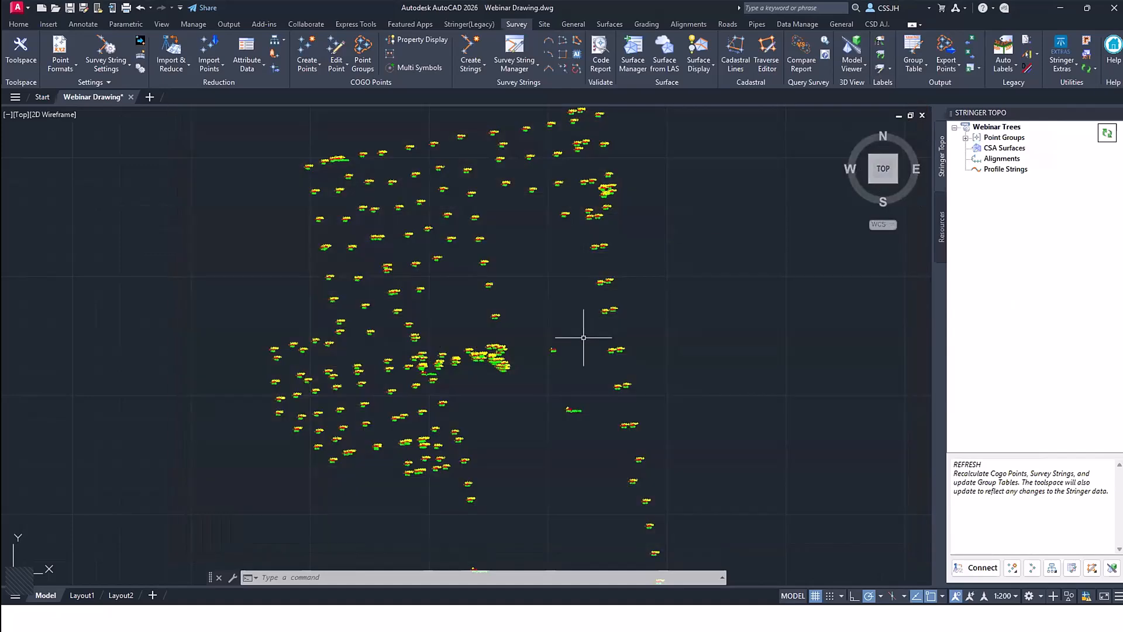
{"action": "left_click", "coordinate": [673, 322]}
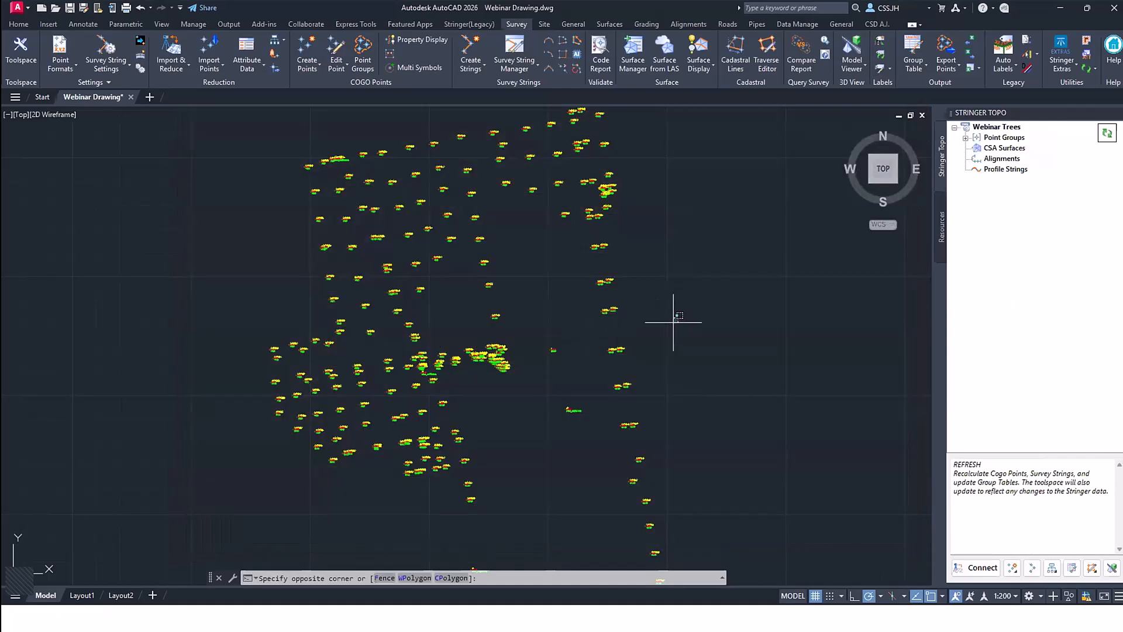
{"action": "left_click", "coordinate": [696, 370]}
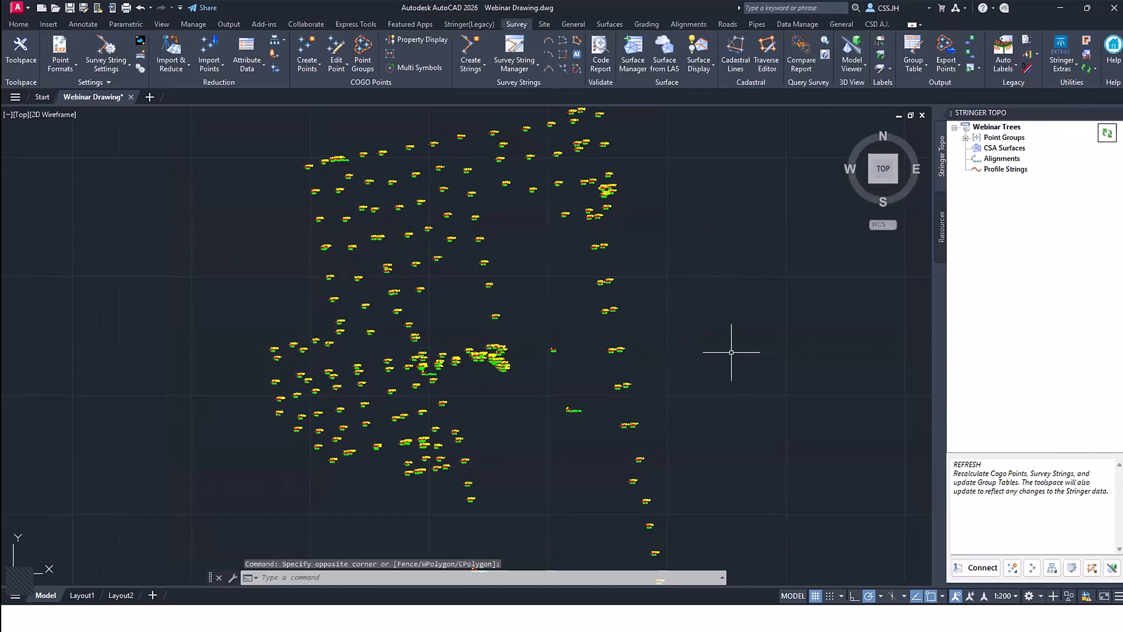